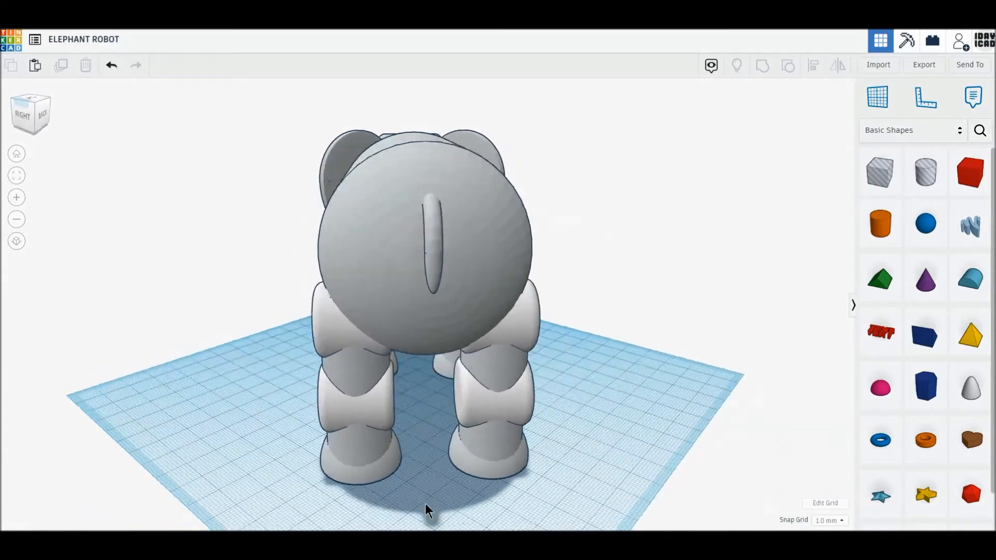
right_click_drag(56, 491, 247, 514)
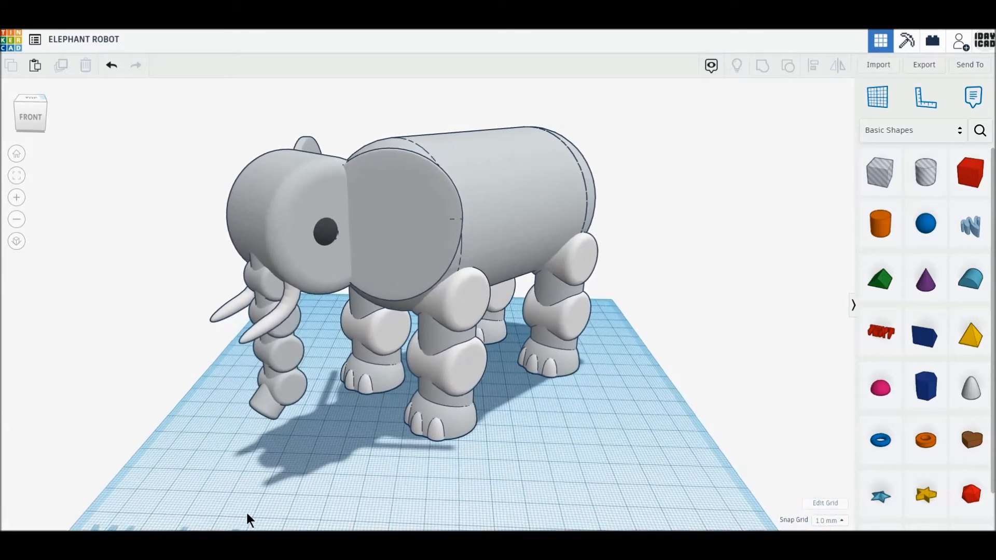
scroll(249, 511, "up", 5)
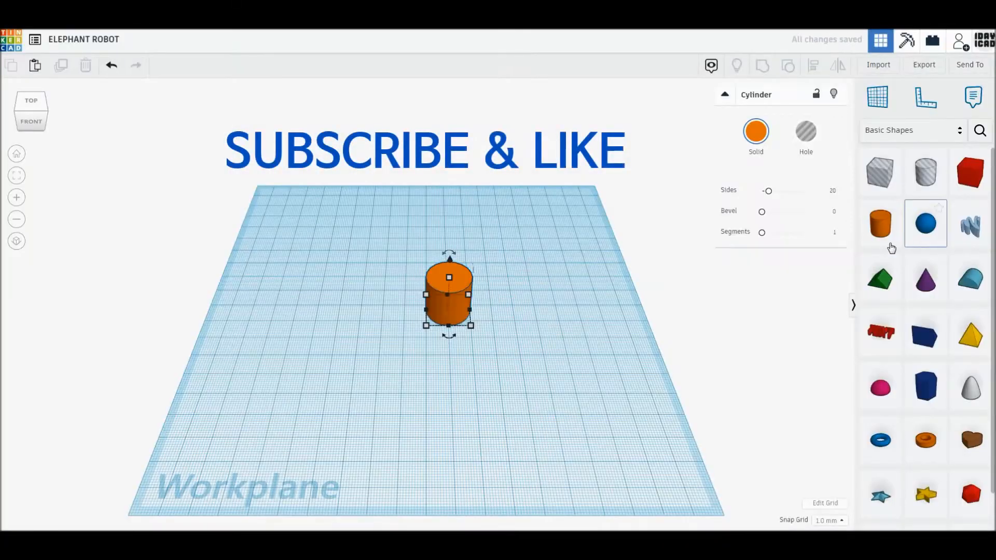
Step: Add a sphere to the workplane and move the cylinder further away from it
left_click_drag(891, 248, 516, 341)
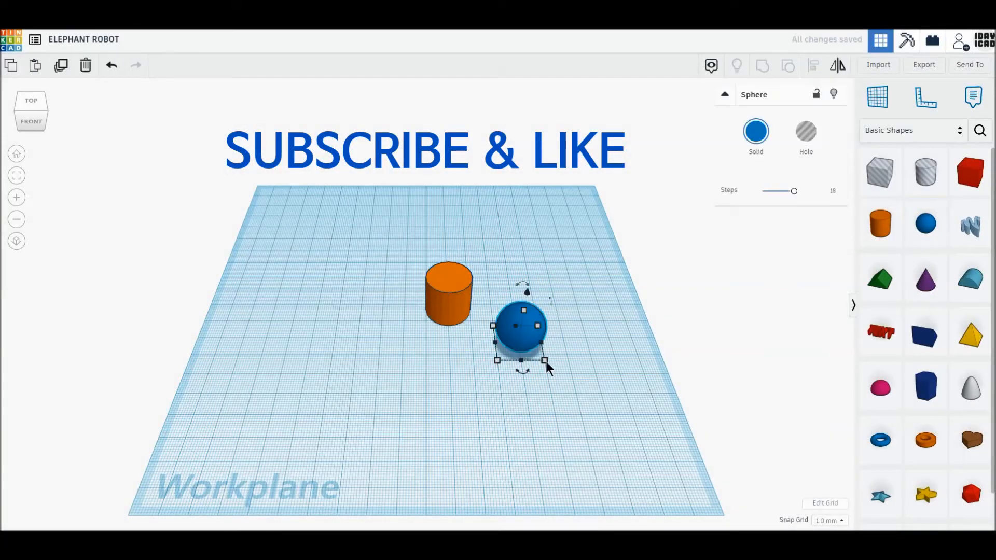
left_click_drag(450, 310, 390, 340)
left_click_drag(327, 259, 592, 406)
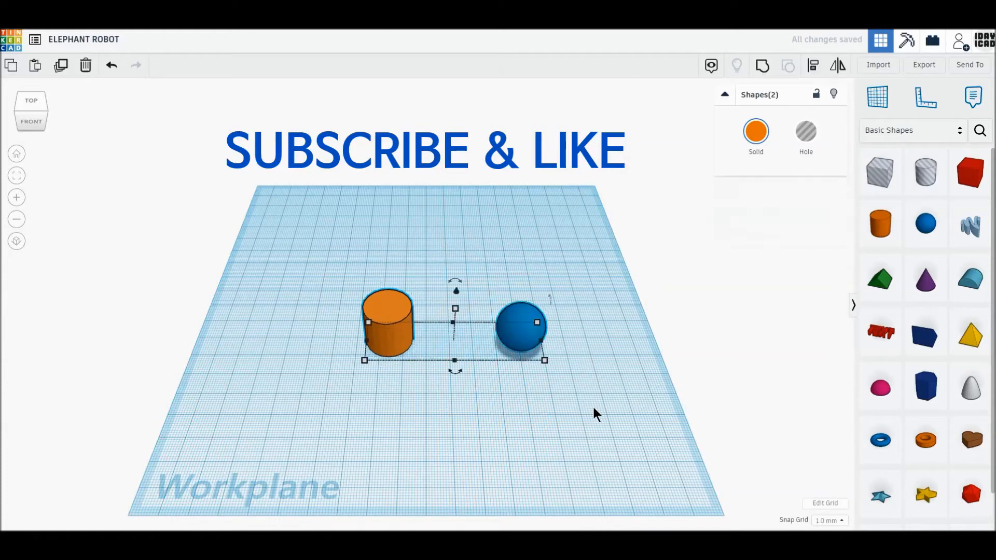
left_click(17, 175)
left_click(525, 433)
Step: Rotate the cylinder 90° so that it lies on its side facing the sphere
left_click(297, 359)
mouse_move(325, 257)
left_mouse_down()
mouse_move(322, 269)
mouse_move(332, 264)
left_mouse_up()
left_click_drag(293, 228, 329, 274)
Step: Set the lying cylinder's length, width and height to 60 mm each
key("Tab")
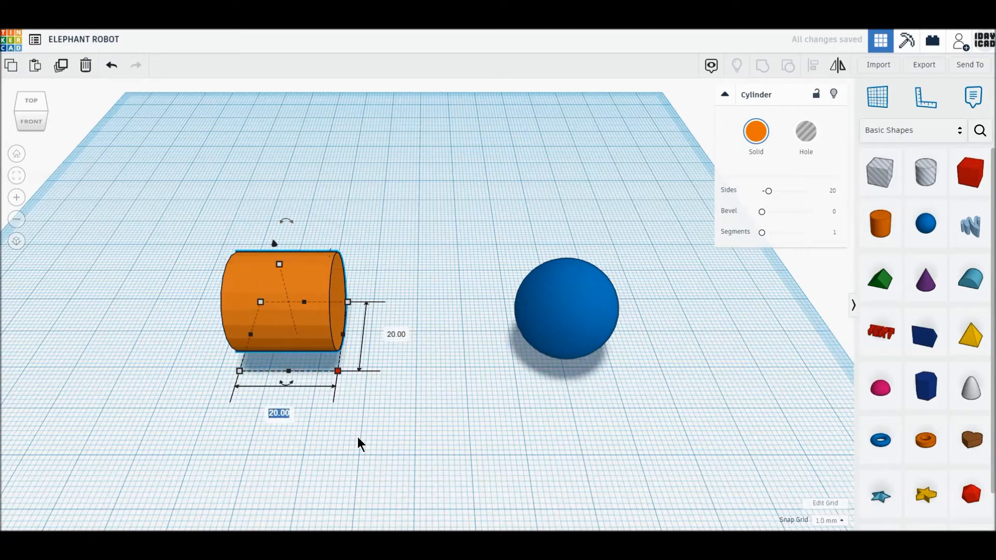
type("60")
key("Return")
scroll(531, 351, "up", 5)
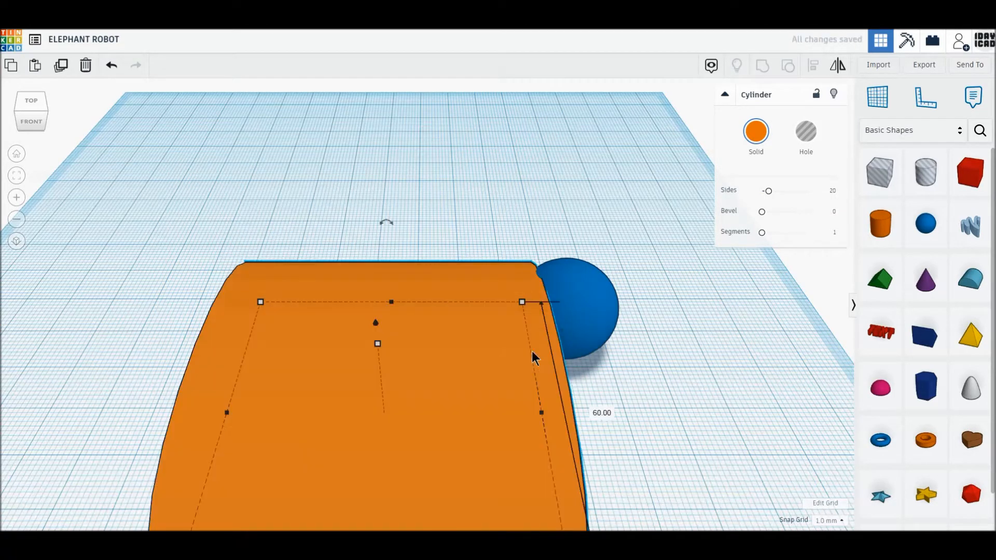
scroll(385, 357, "down", 3)
left_click(442, 363)
type("60")
key("Return")
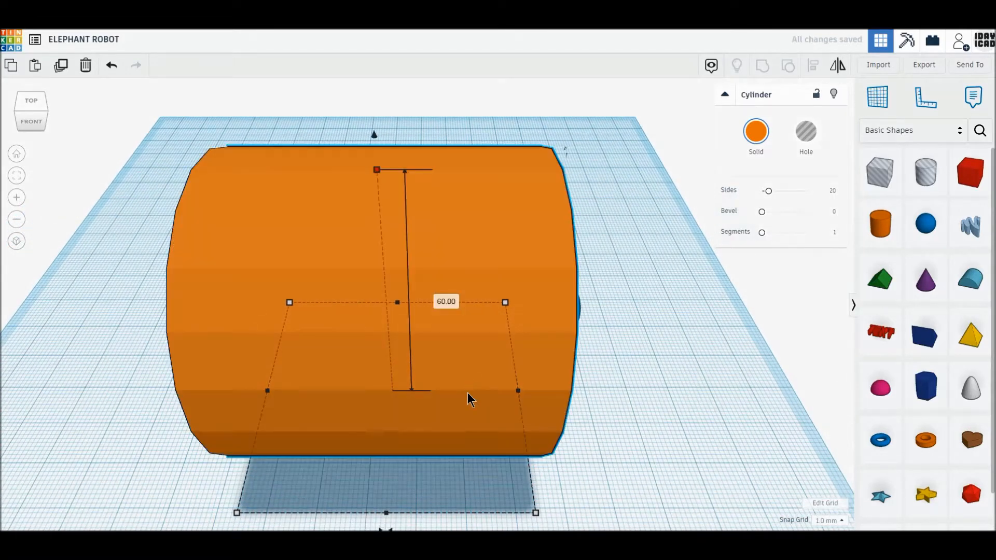
Step: Shift the large cylinder back 8 mm along the workplane and smooth it to 64 sides
left_click_drag(468, 393, 432, 358)
left_click_drag(768, 191, 844, 197)
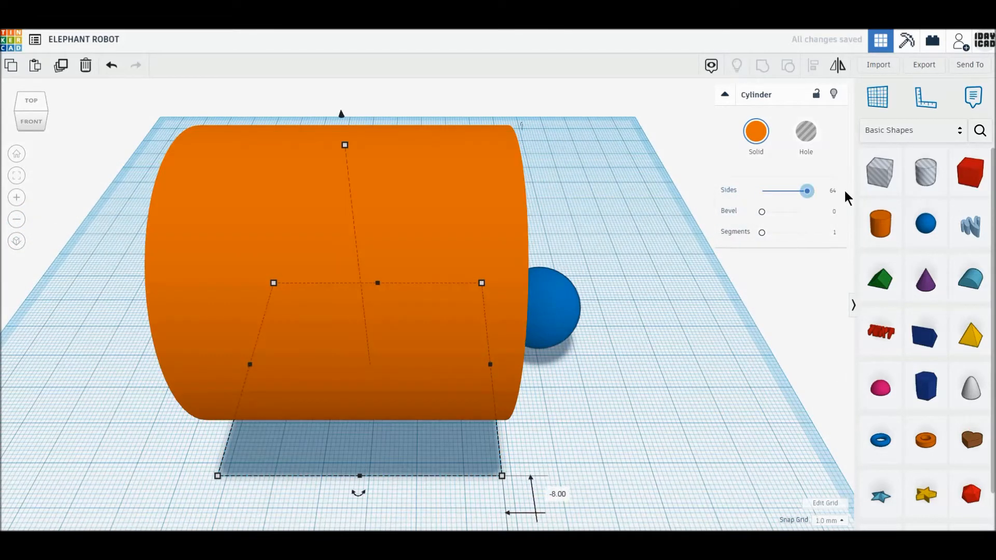
Step: Set the sphere's width, depth and height to 60 mm each
left_click(16, 242)
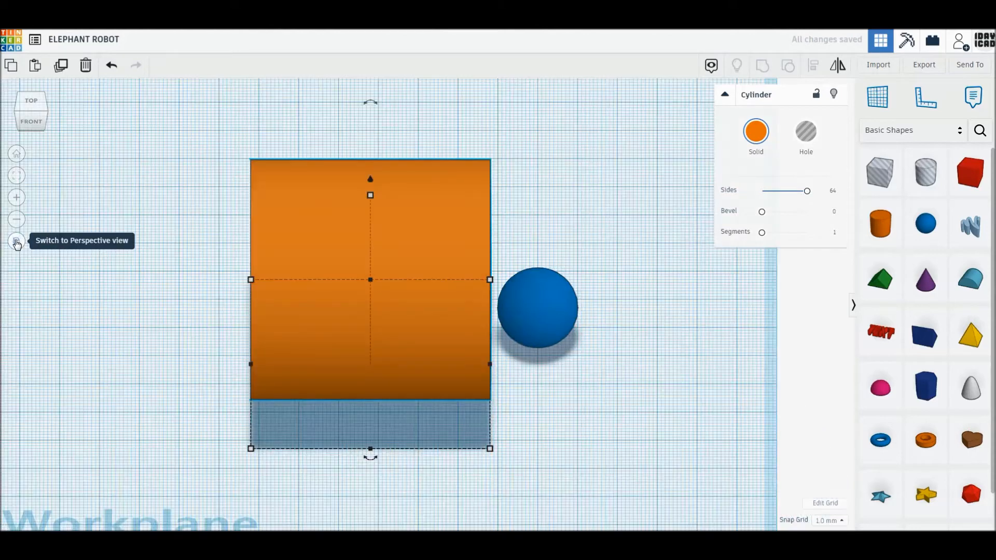
left_click(564, 338)
left_click(534, 400)
type("60")
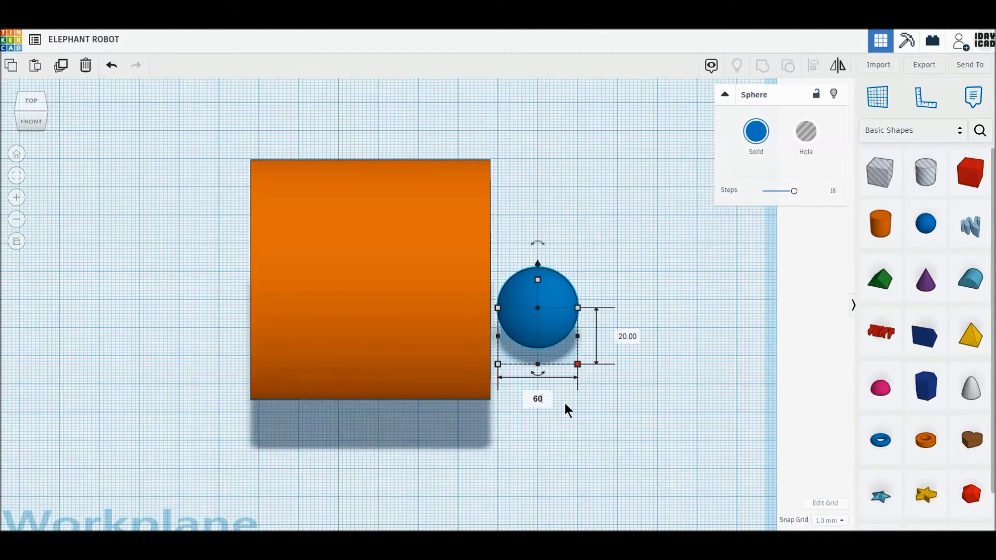
key("Return")
key("Return")
left_click(618, 336)
left_click(675, 370)
type("60")
key("Return")
Step: Smooth the sphere to 24 steps and narrow its width to 50 mm
left_click_drag(793, 191, 830, 195)
left_click_drag(617, 131, 581, 326)
left_click(736, 476)
left_click(617, 512)
type("50")
key("Return")
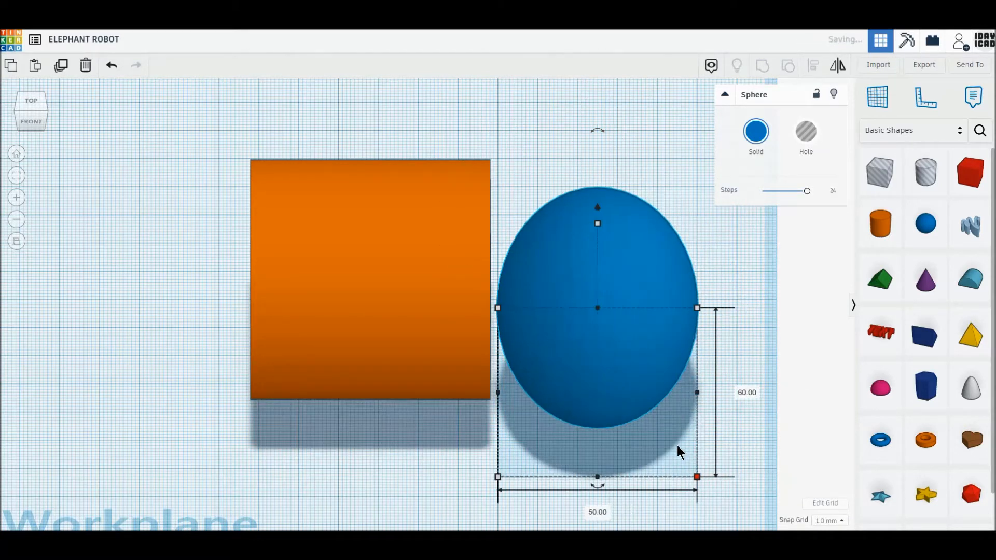
Step: Embed the sphere halfway into one end of the cylinder and place a copy in the opposite end
left_click(33, 107)
left_click_drag(400, 374, 419, 328)
left_click_drag(603, 409, 526, 341)
middle_click_drag(263, 318, 319, 332)
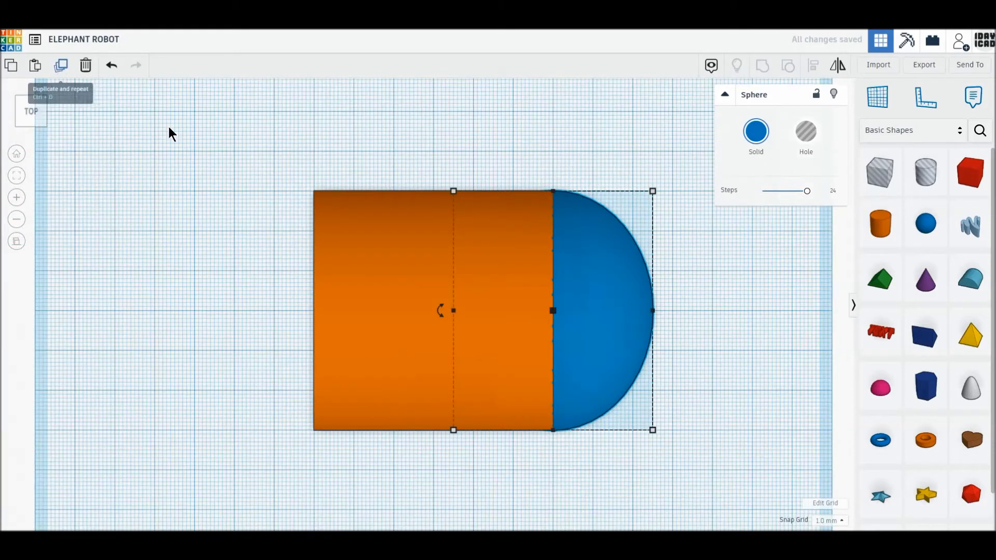
left_click_drag(600, 391, 359, 387, "alt")
Step: Lengthen the body by stretching its middle cylinder, keeping a rounded sphere cap at each end
left_click_drag(240, 162, 642, 466)
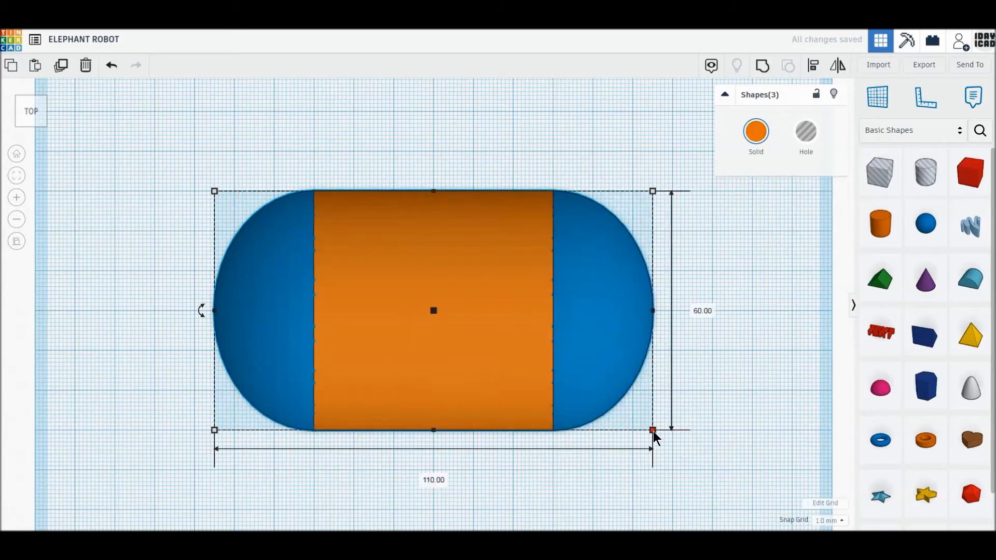
left_click(714, 434)
left_click(554, 316)
left_click_drag(552, 310, 651, 333)
key("Escape")
scroll(621, 419, "up", 5)
scroll(620, 418, "down", 8)
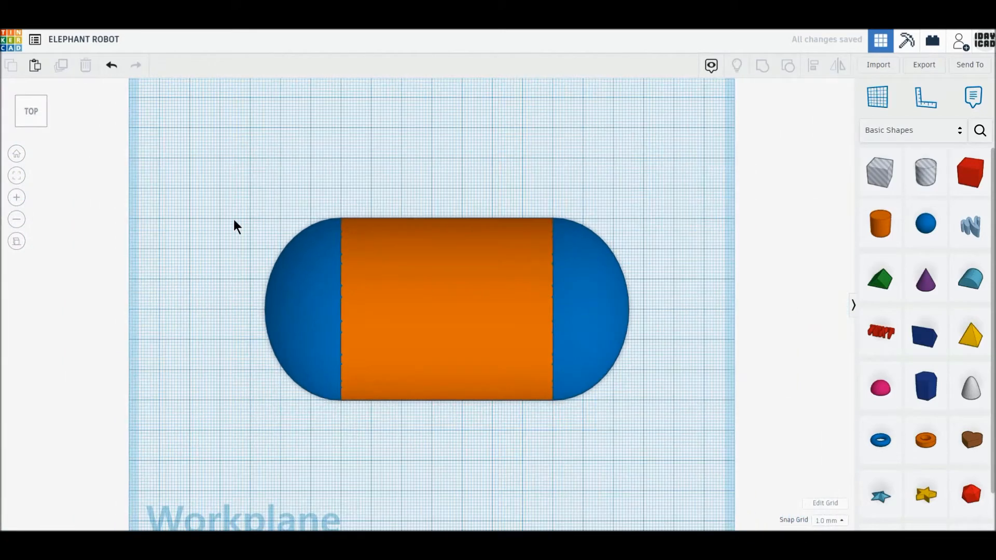
Step: Move the complete three-part body 40 mm back and 5 mm sideways on the workplane
left_click_drag(236, 227, 589, 384)
left_click_drag(513, 353, 524, 252)
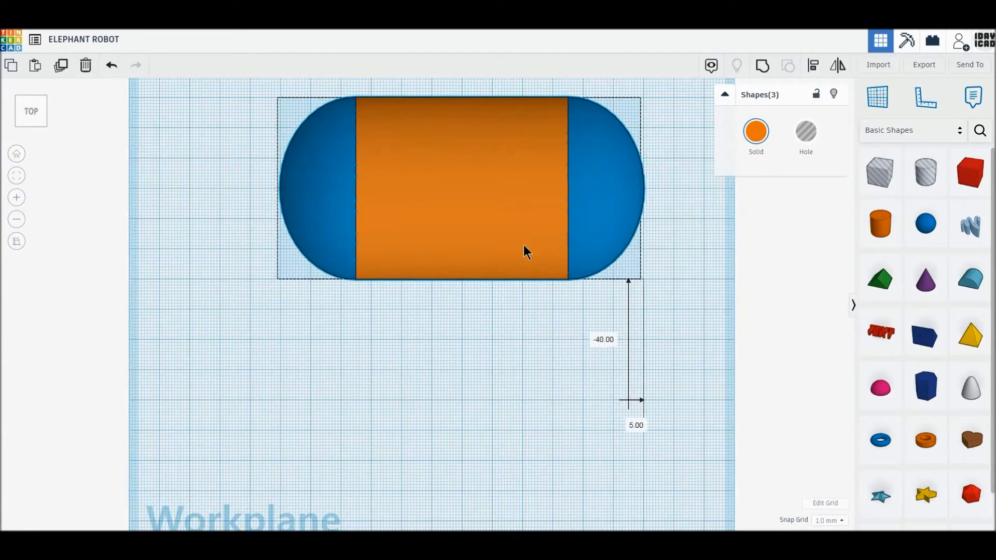
left_click(652, 309)
Step: Add an upright cylinder in front of the body with 64 sides and a height of 25 mm
left_click_drag(883, 234, 485, 358)
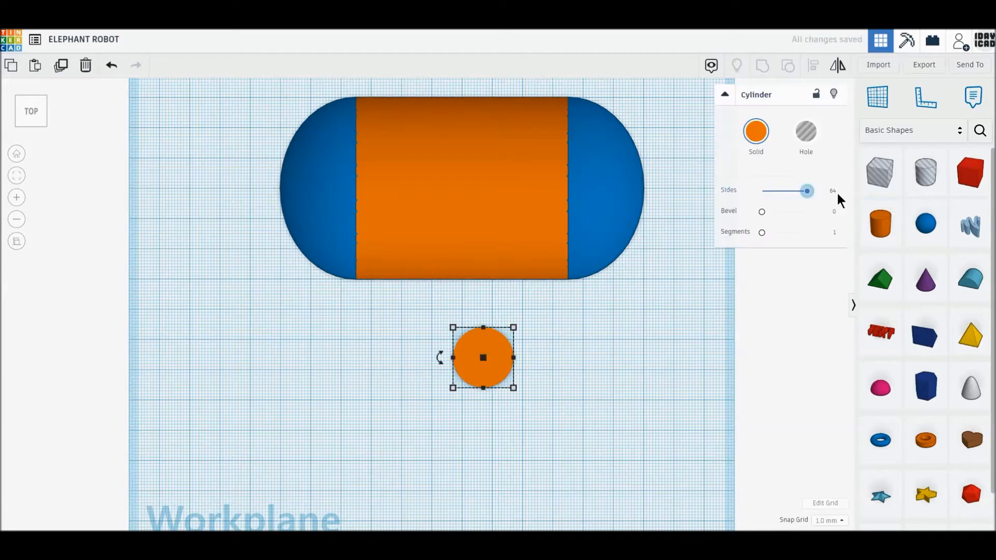
left_click(17, 124)
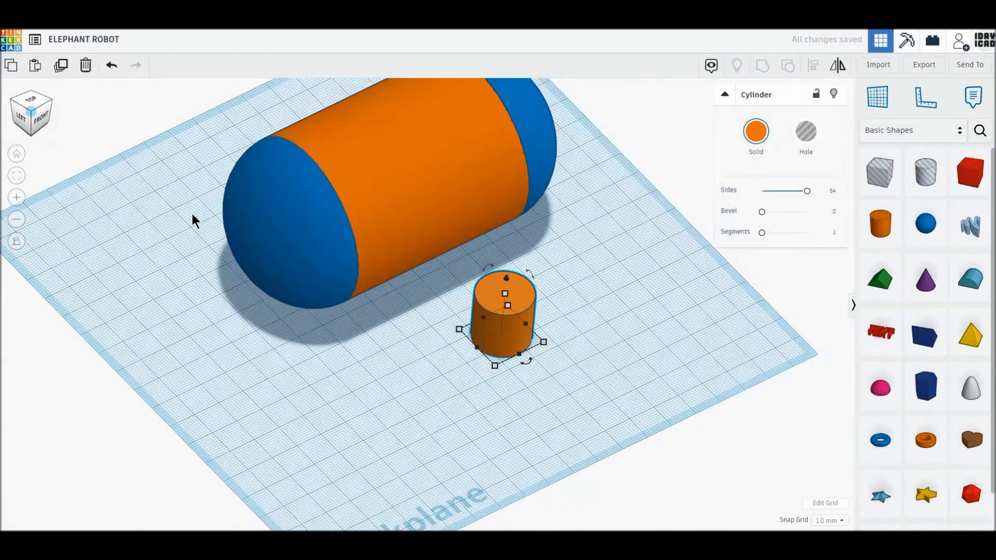
left_click(504, 278)
left_click(555, 304)
type("25")
key("Return")
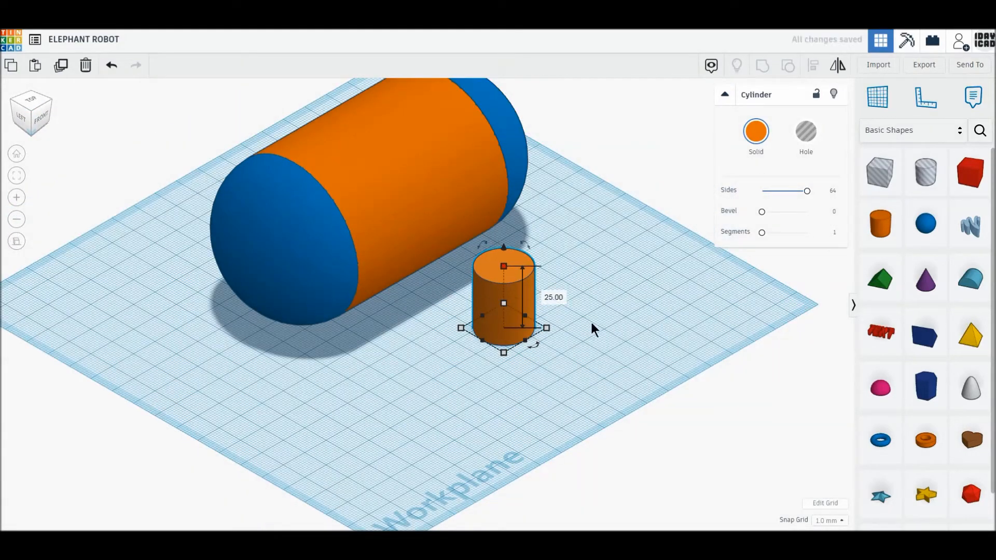
Step: Place a second cylinder beside the upright one and set its base to 22 by 22 mm
left_click(871, 236)
left_click(607, 334)
left_click(663, 365)
type("22")
key("Return")
left_click(669, 298)
type("22")
key("Return")
Step: Round the second cylinder with 64 sides, bevel 2.5 and 10 segments, and lay it on its side
left_click_drag(768, 191, 829, 192)
left_click_drag(763, 213, 845, 233)
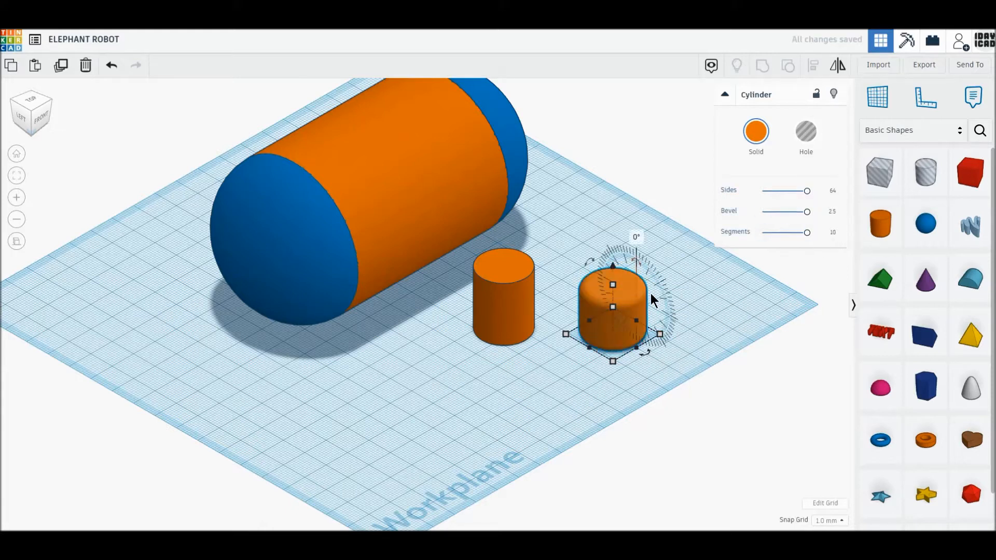
left_click_drag(652, 301, 654, 303)
Step: Set the upright leg cylinder's height to 50 mm
left_click(509, 308)
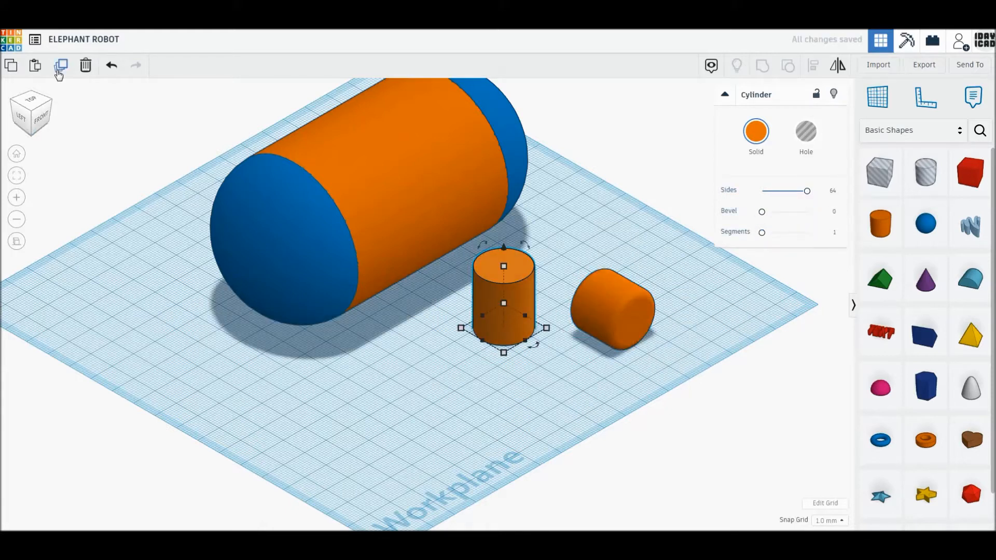
left_click(553, 296)
type("50")
key("Return")
Step: Move the rounded cylinder onto the upright leg and align their centres horizontally and vertically
left_click_drag(602, 328, 530, 333)
left_click(514, 249, "shift")
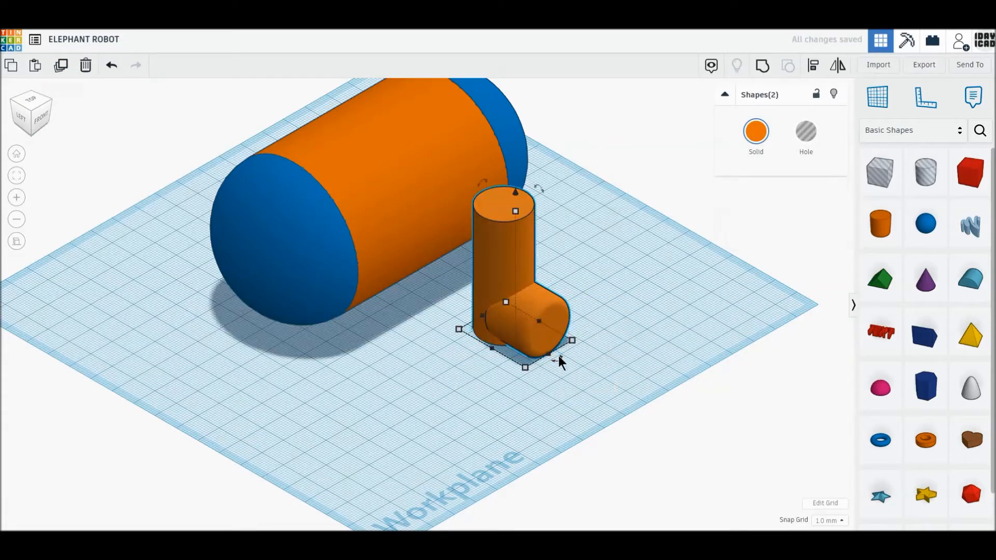
key("l")
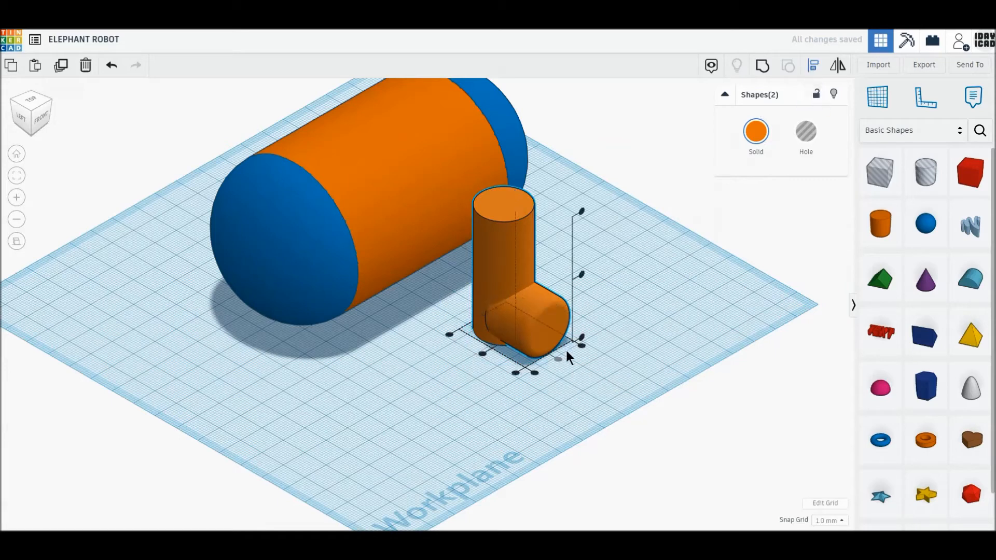
left_click(481, 353)
left_click(572, 270)
left_click(621, 282)
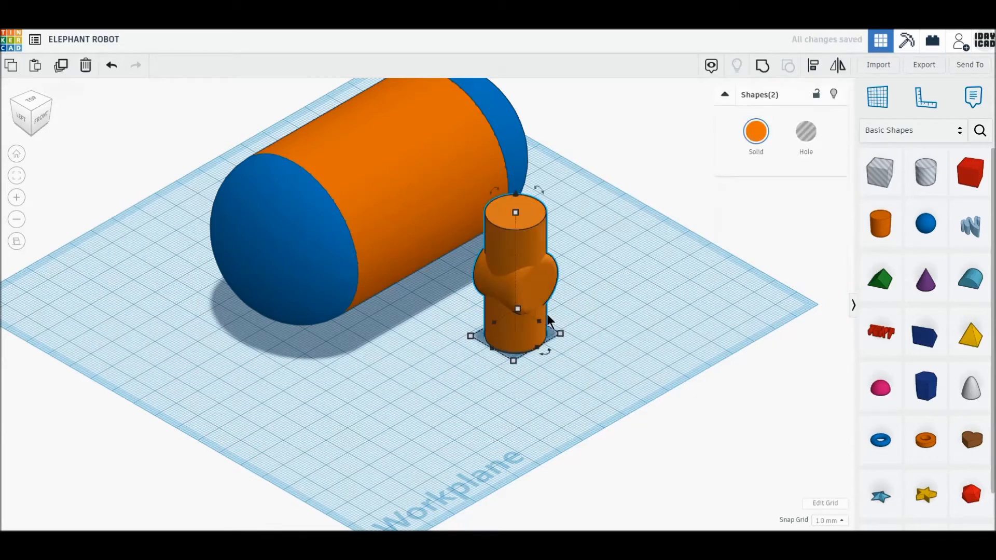
Step: Move the leg and its rounded joint together 13 mm and 8.5 mm across the workplane
left_click(639, 347)
left_click(512, 328)
left_click_drag(512, 328, 547, 323)
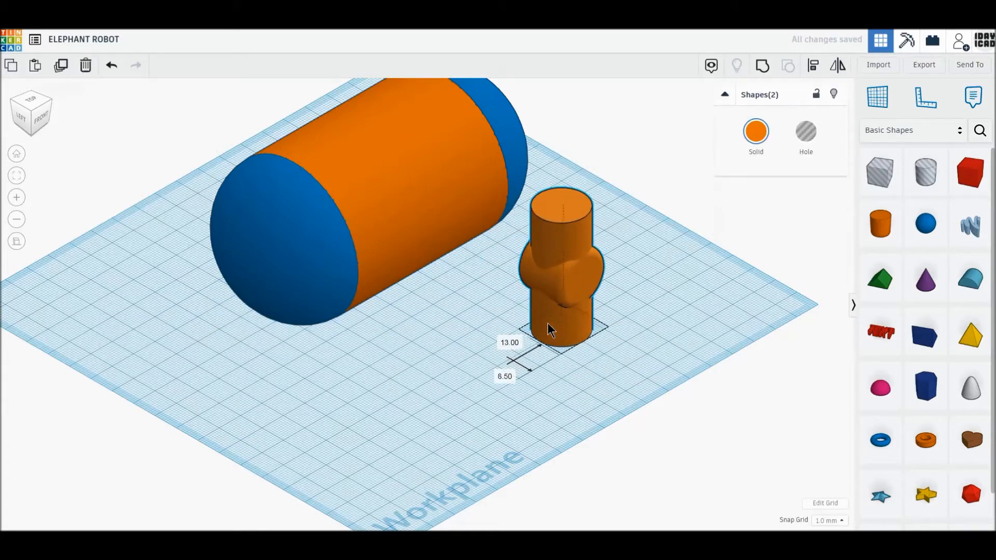
Step: Set the rounded joint cylinder's length to 22 mm
left_click(586, 279)
left_click(506, 328)
type("22")
key("Return")
Step: Copy the rounded joint up to the top of the leg, about 40 mm high, and line it up with the lower joint
left_click(46, 103)
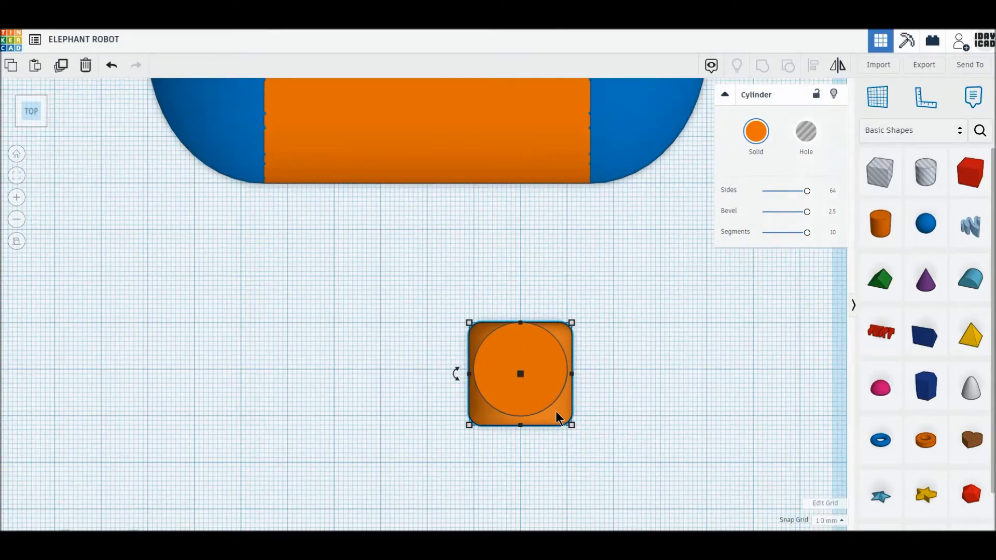
left_click(29, 130)
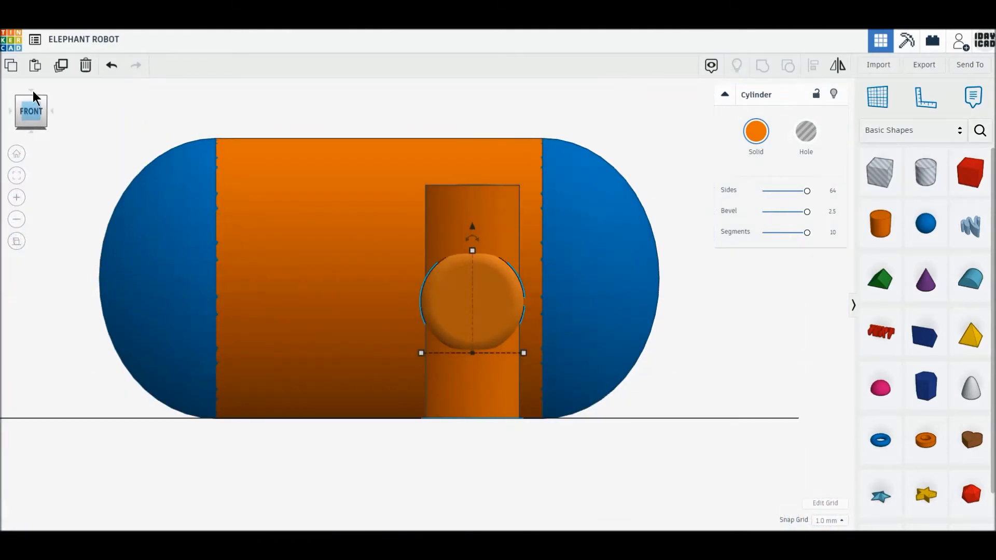
left_click_drag(471, 227, 453, 105)
key("Left")
key("Left")
key("Left")
key("Left")
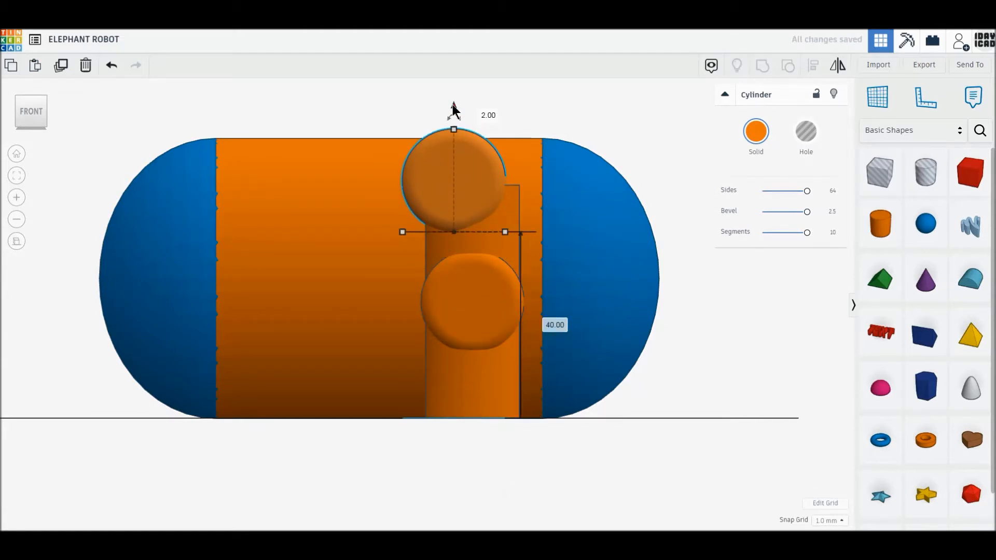
left_click_drag(486, 177, 484, 206)
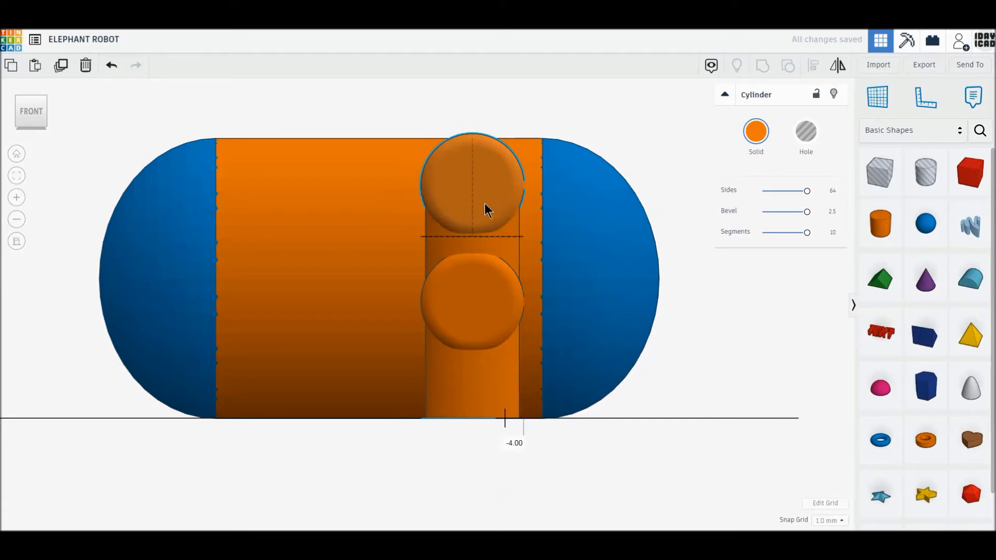
Step: Add a half sphere next to the leg and set its base to 26 by 26 mm
left_click(32, 95)
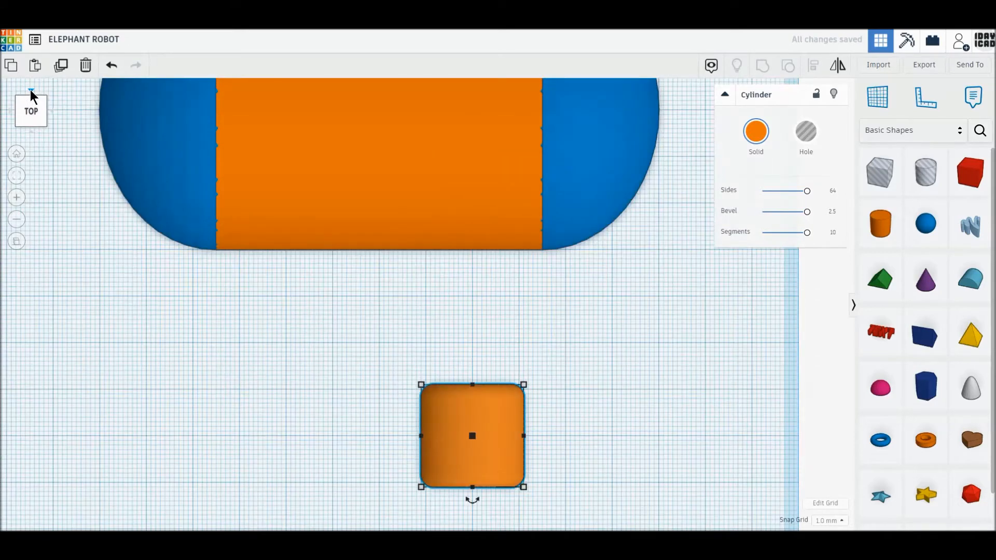
left_click(16, 126)
left_click_drag(863, 395, 715, 414)
middle_click_drag(734, 488, 678, 462)
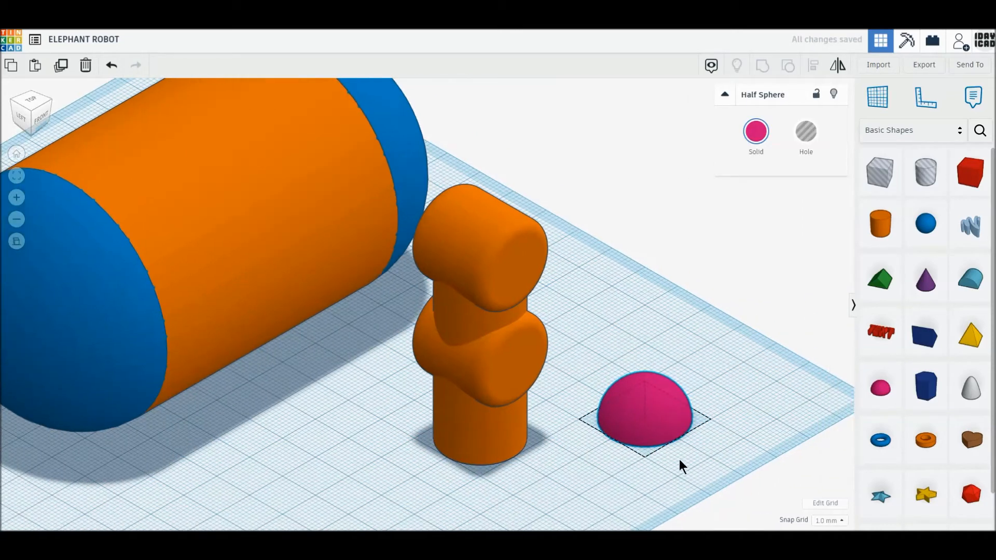
left_click(713, 456)
type("26")
left_click(564, 470)
type("26")
key("Return")
Step: Position the half sphere under the leg as its foot and set its height to 15 mm
left_click(30, 99)
left_click_drag(622, 226, 518, 356)
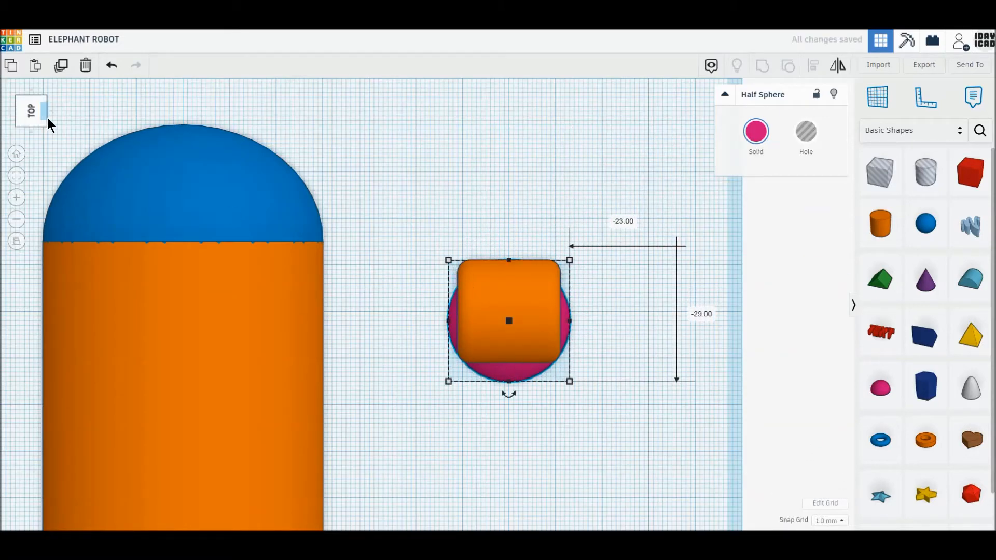
left_click(45, 122)
left_click(41, 111)
left_click(40, 106)
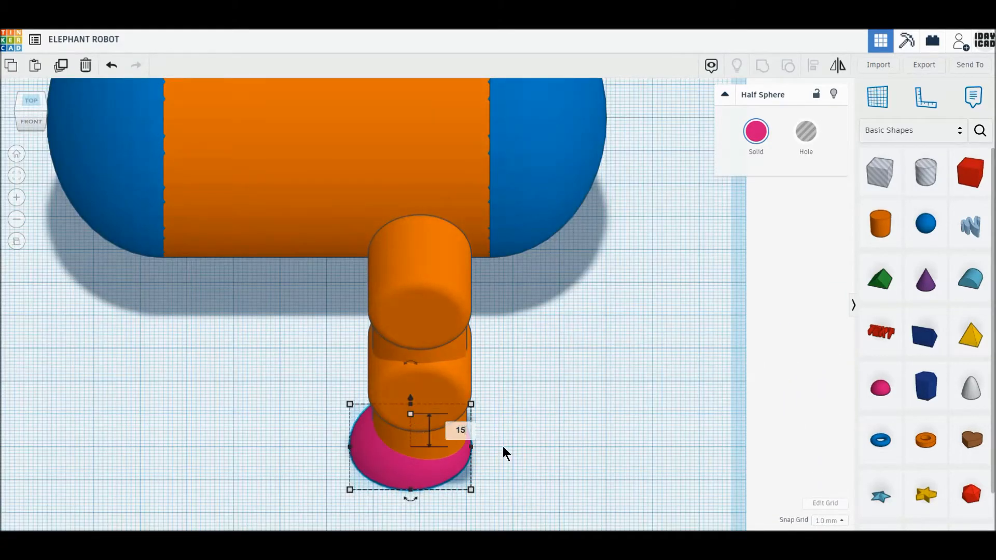
middle_click_drag(533, 445, 634, 369)
Step: Place a copy of the foot's half sphere beside the leg and set its base to 8 by 8 mm
left_click(61, 65)
left_click_drag(451, 393, 316, 389)
left_click(328, 446)
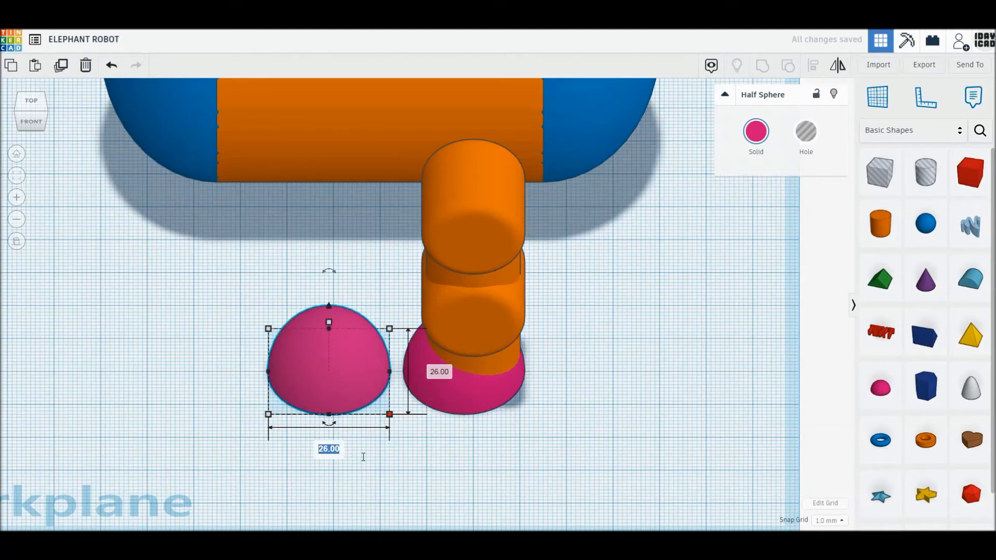
type("8")
key("Return")
left_click(355, 372)
type("8")
key("Return")
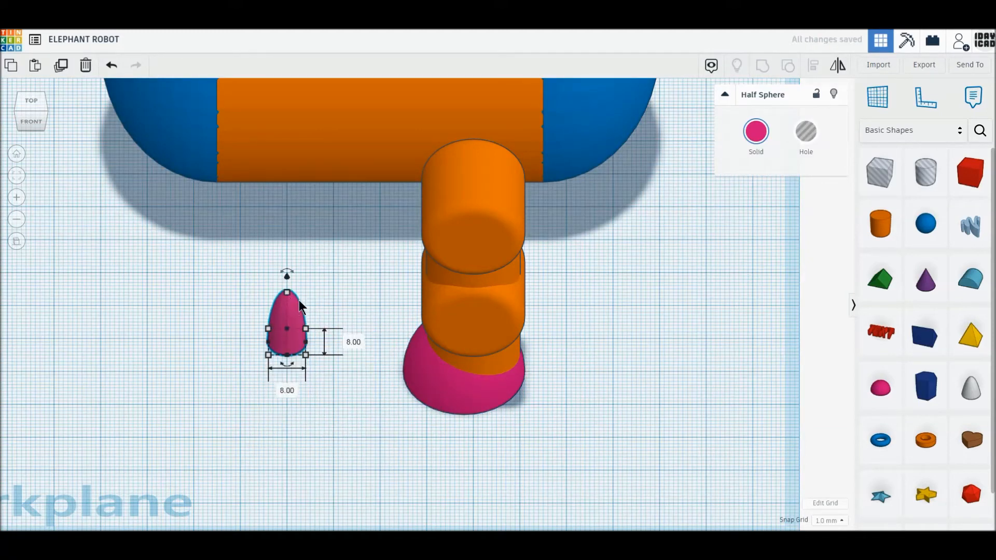
left_click(18, 102)
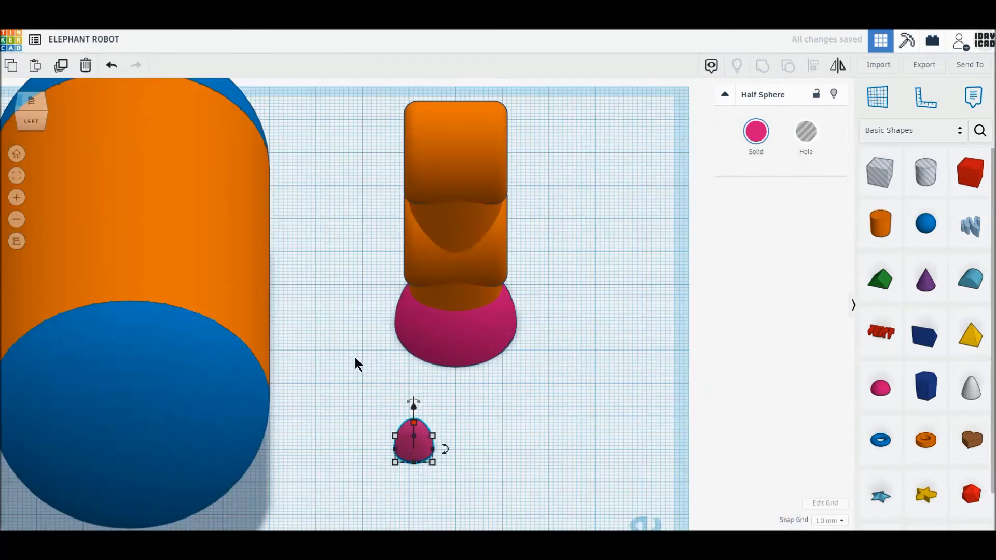
Step: Place the small half sphere at the foot's front centre as a toe, with a copy on each side of it
left_click_drag(415, 438, 452, 361)
scroll(452, 362, "up", 2)
scroll(524, 403, "up", 1)
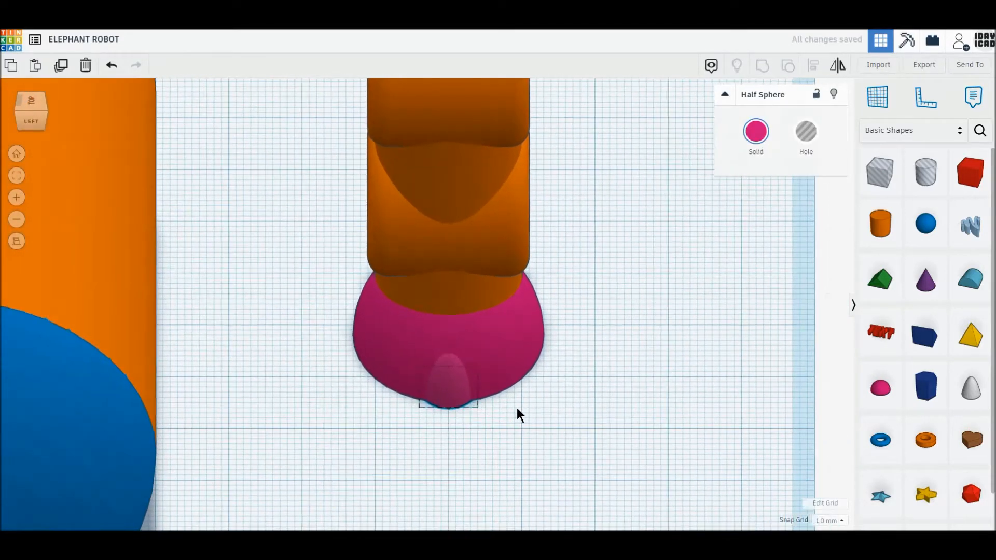
left_click_drag(431, 394, 472, 369)
left_click(61, 66)
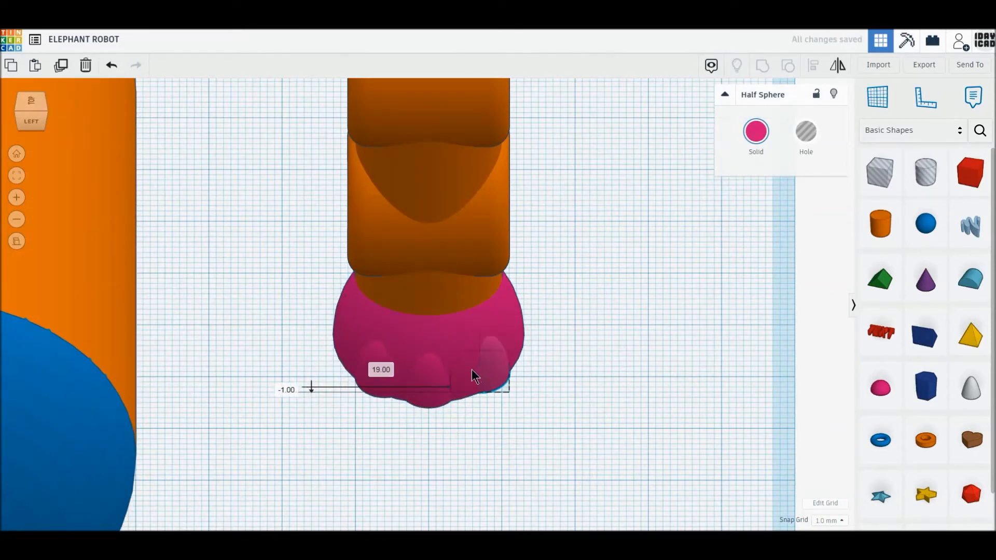
left_click(568, 387)
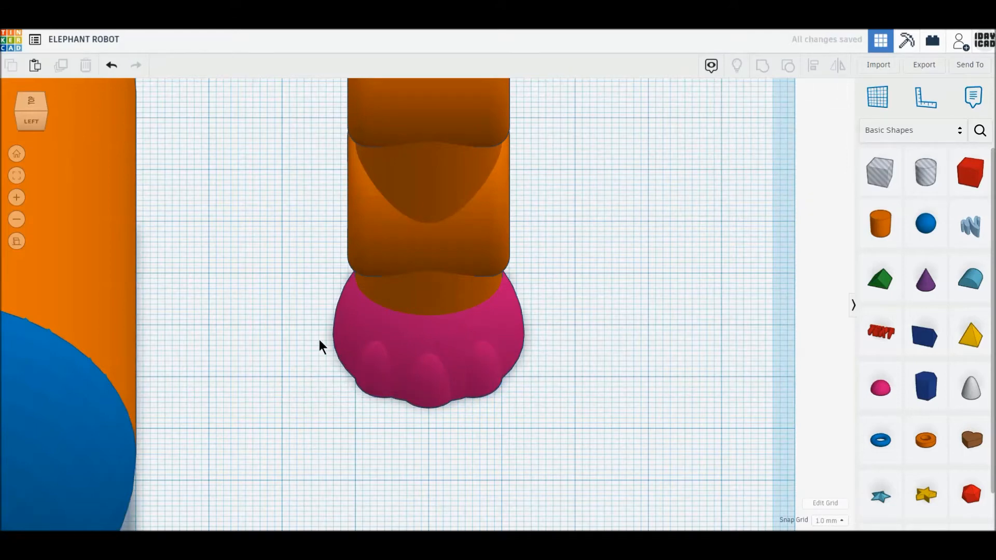
Step: Colour all the shapes of the leg and foot light grey
scroll(318, 343, "down", 5)
left_click_drag(280, 154, 610, 495)
left_click(755, 131)
left_click(931, 225)
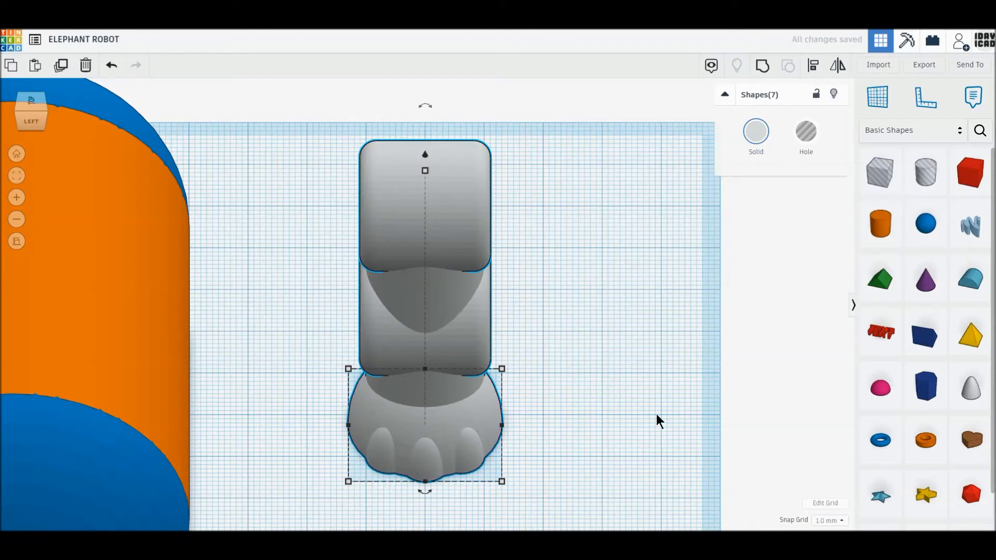
left_click(656, 415)
Step: Colour the foot's three toes white
left_click(459, 460)
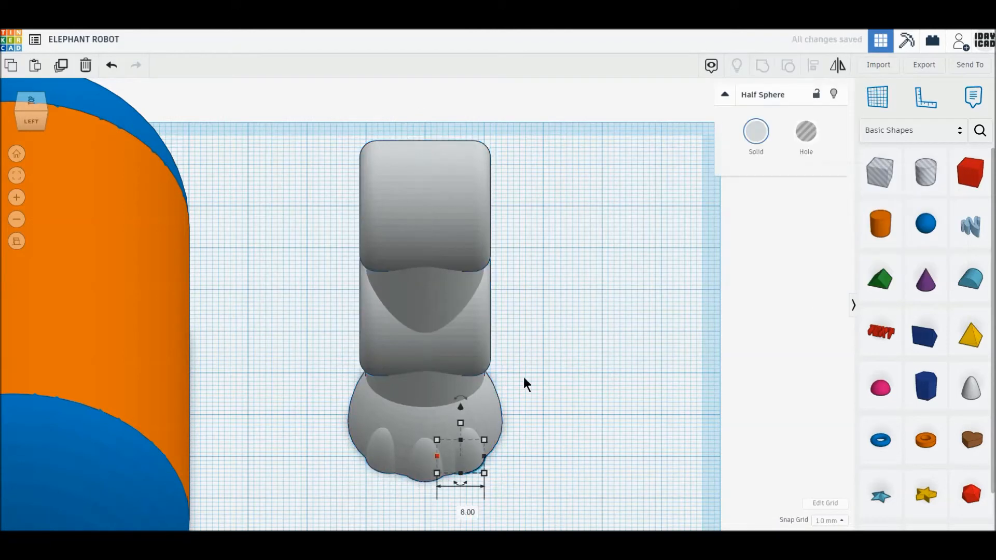
left_click(380, 461, "shift")
left_click(429, 462, "shift")
left_click(756, 136)
left_click(633, 319)
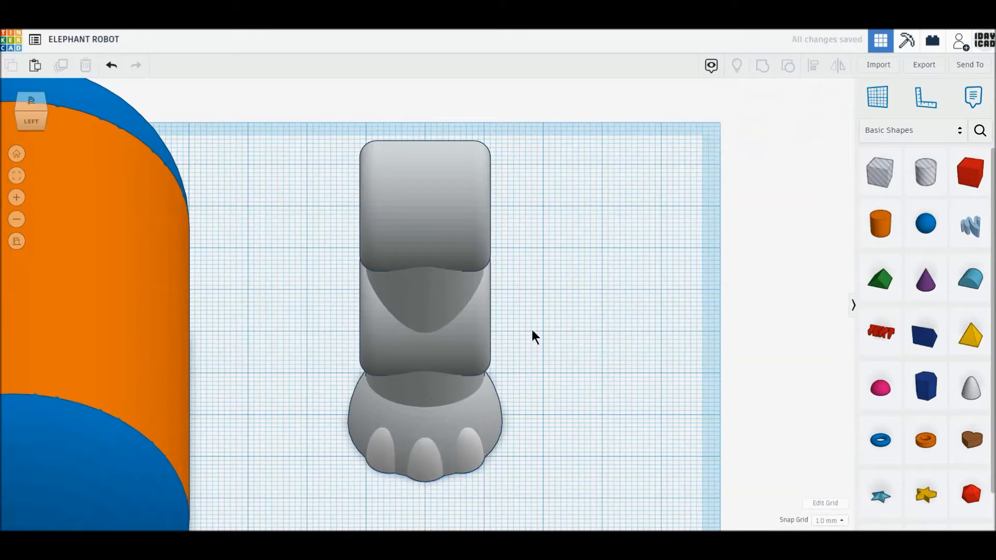
Step: Colour the leg's upper and lower rounded joints white
left_click(461, 338)
left_click(462, 230, "shift")
left_click(762, 150)
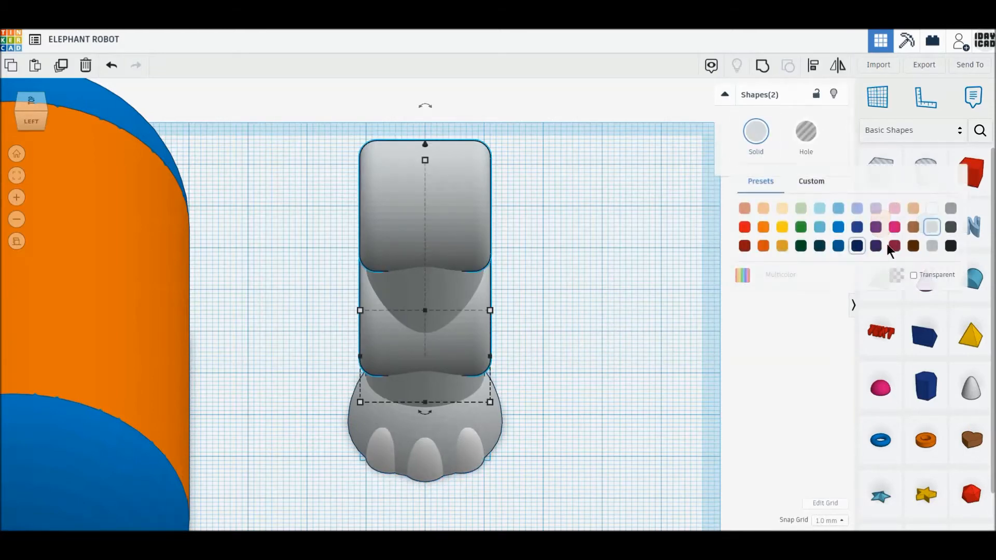
left_click(931, 208)
left_click(687, 333)
Step: Group all the leg and foot shapes into one object and keep their separate colours with the Multicolor option
left_click(44, 99)
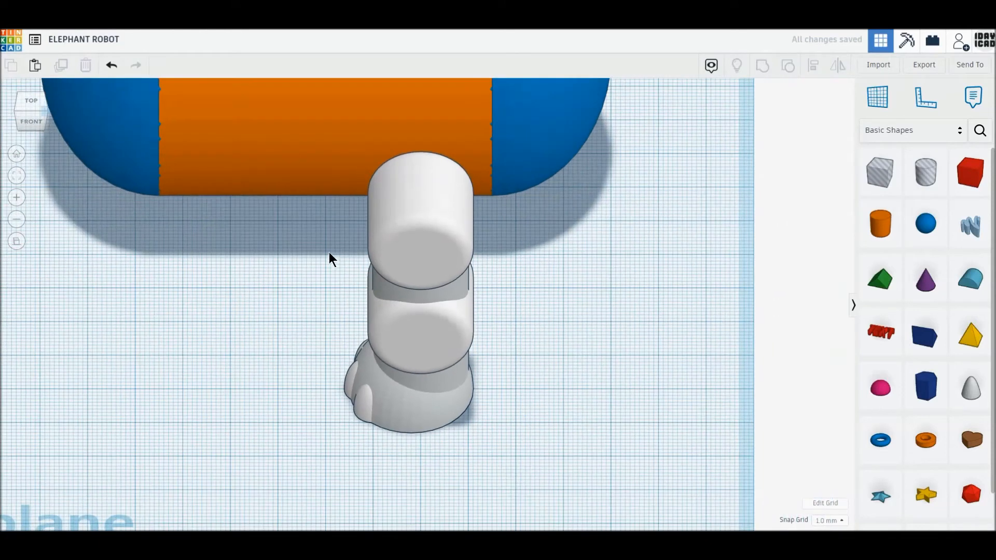
left_click_drag(329, 253, 510, 474)
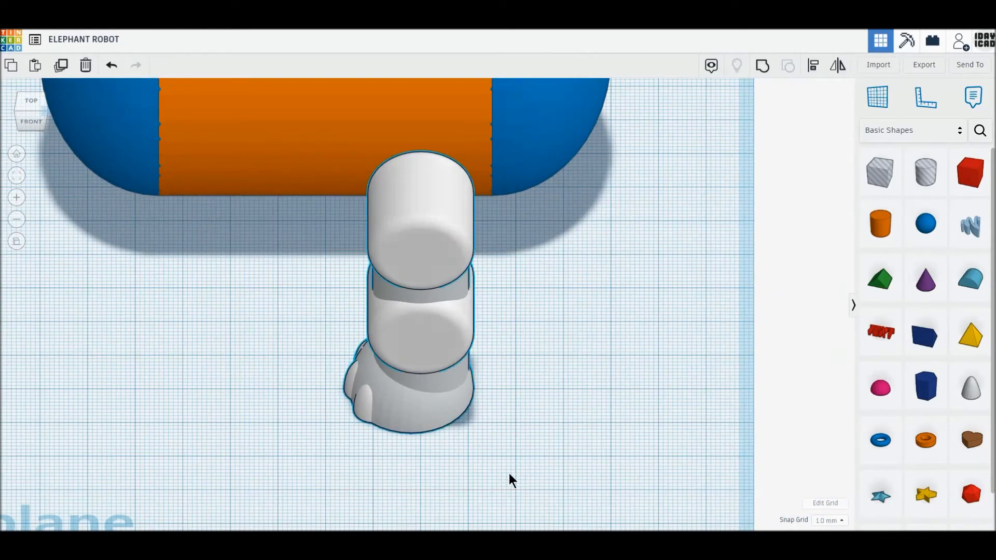
left_click(761, 68)
left_click(756, 131)
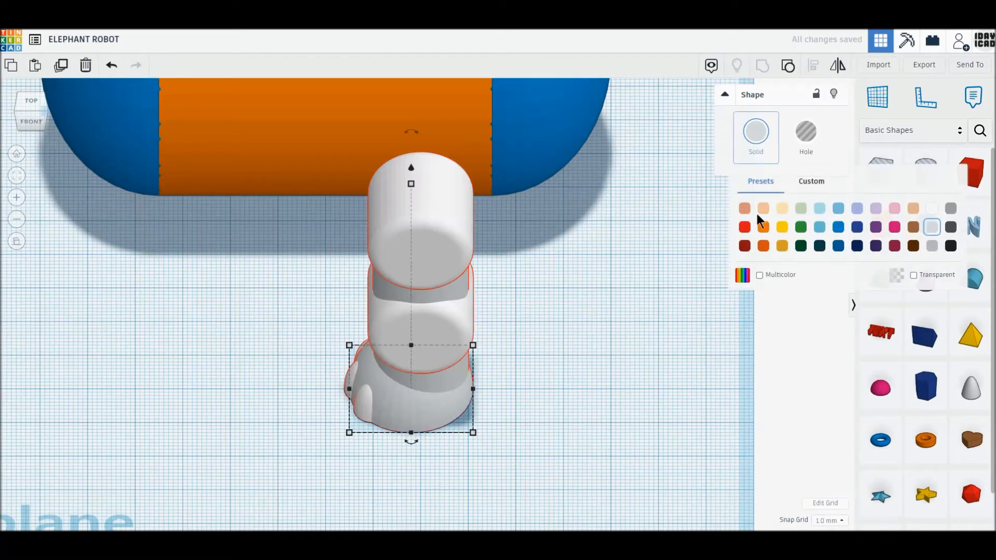
left_click(759, 275)
left_click(597, 327)
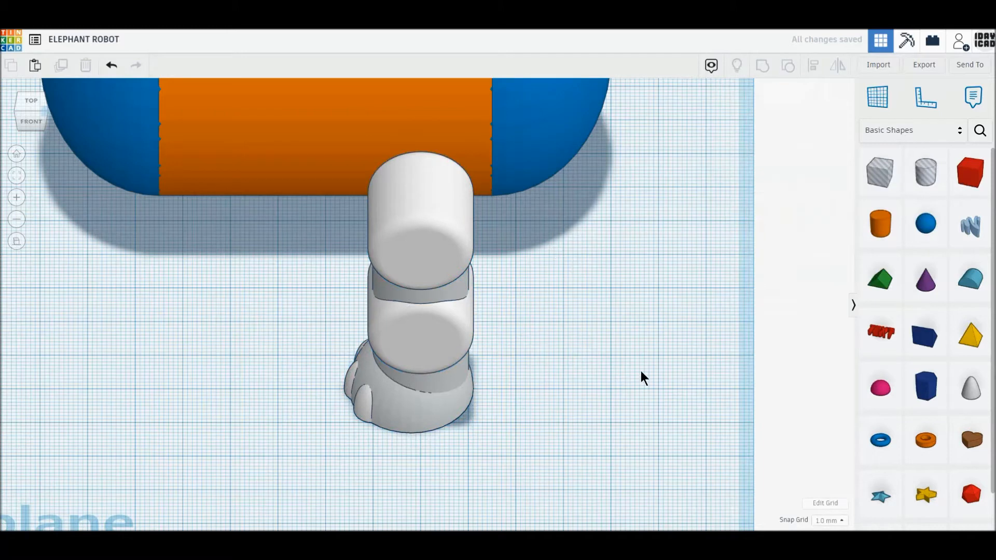
Step: Group the capsule body's cylinder and two end pieces and colour the group light grey
left_click_drag(147, 149, 679, 312)
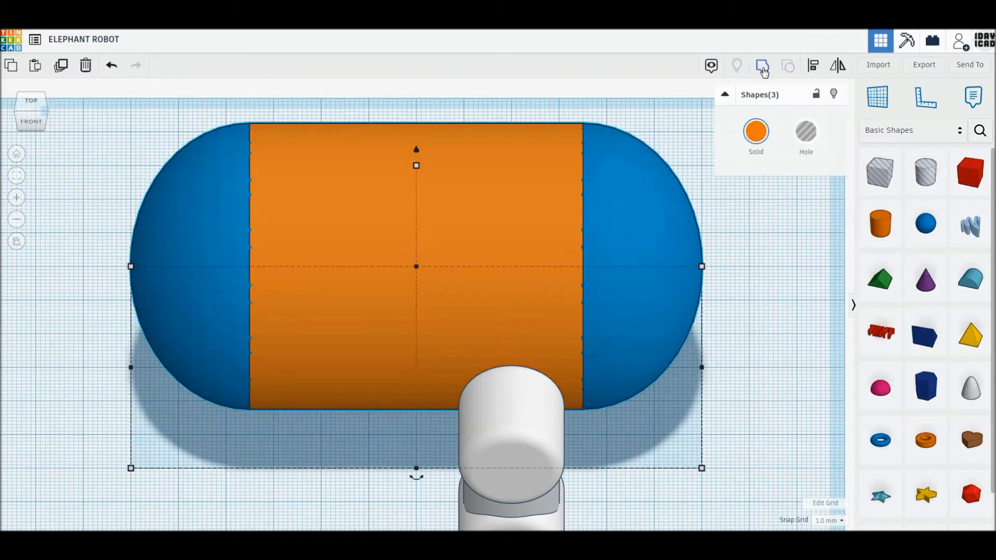
left_click(762, 68)
left_click(756, 132)
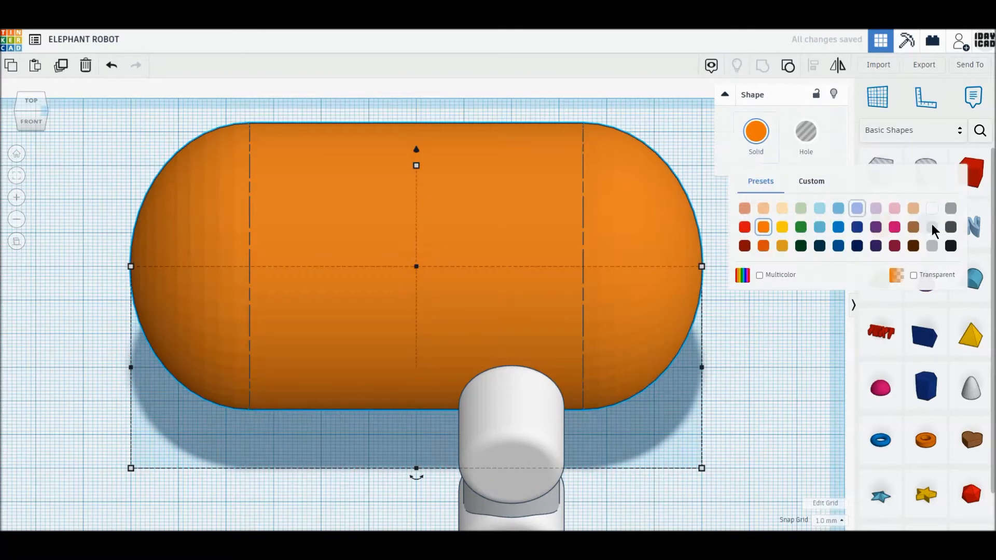
left_click(932, 226)
Step: Raise the capsule body 40 mm above the workplane
left_click(31, 122)
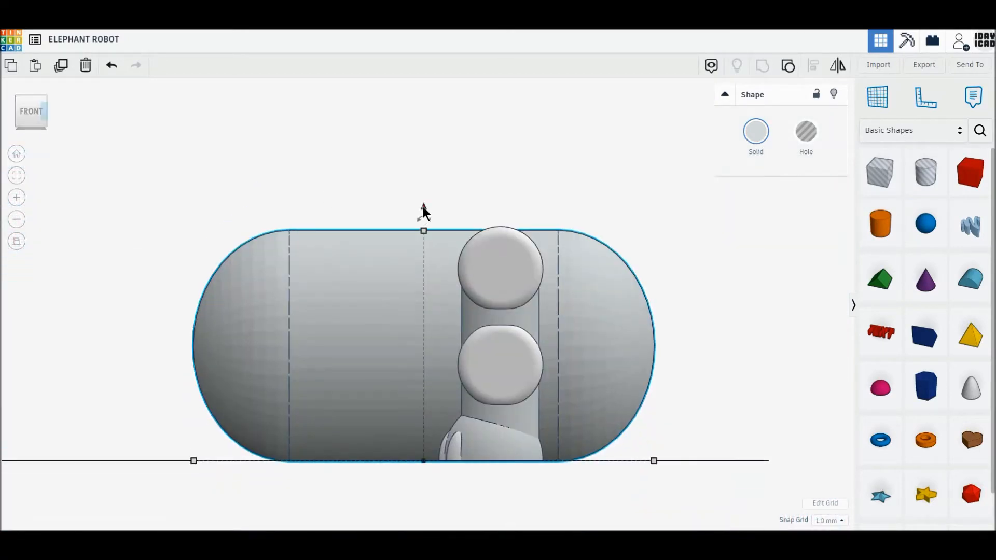
left_click_drag(422, 210, 421, 92)
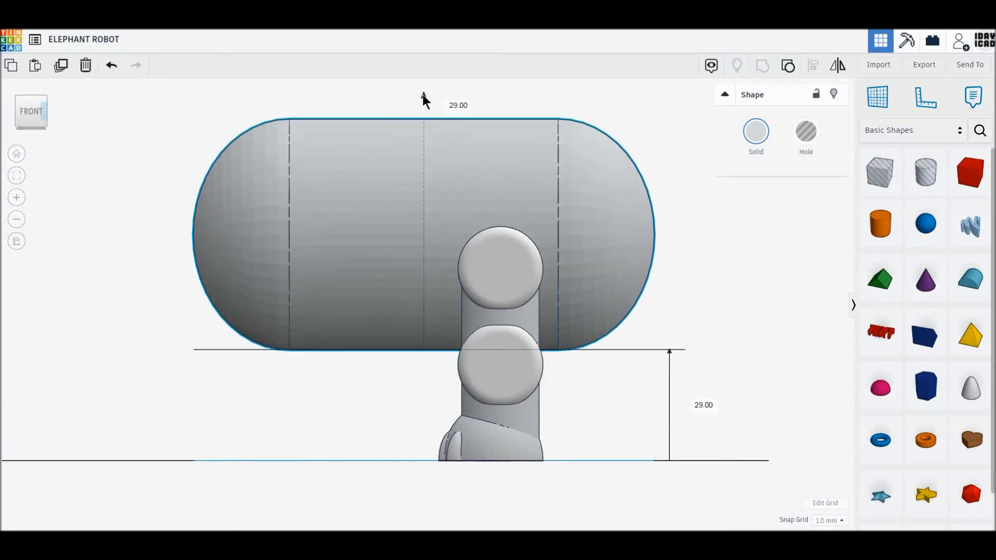
left_click_drag(427, 167, 426, 118)
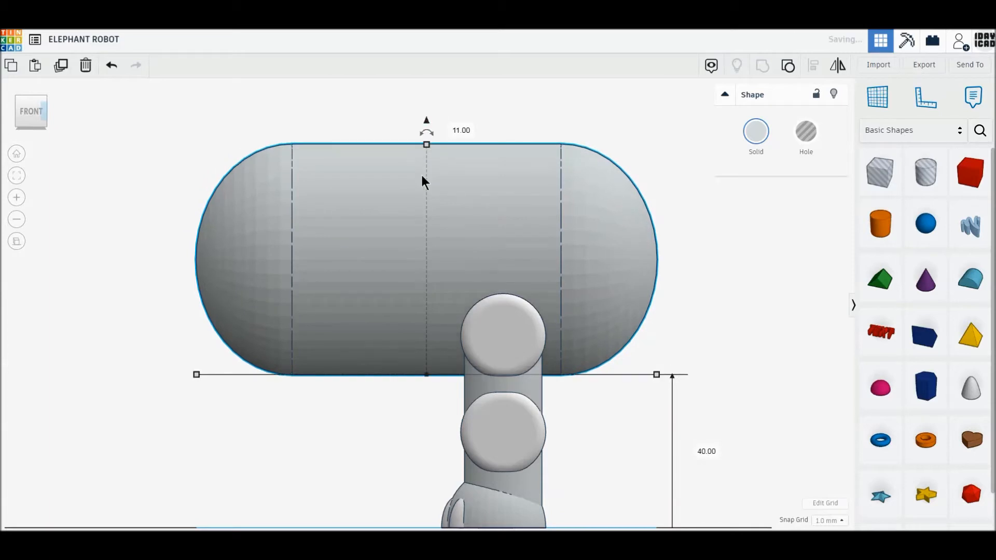
Step: Move the leg against the front side of the body near its far end from the toes, leaving the joints slightly protruding
left_click(33, 92)
left_click(573, 425)
left_click_drag(515, 433, 571, 248)
key("Up")
key("Up")
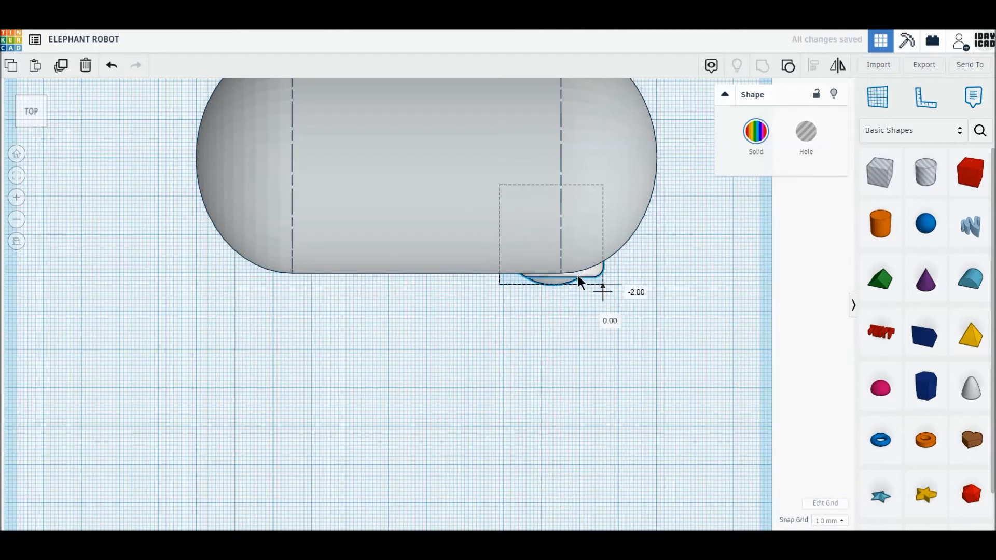
middle_click_drag(577, 276, 652, 391)
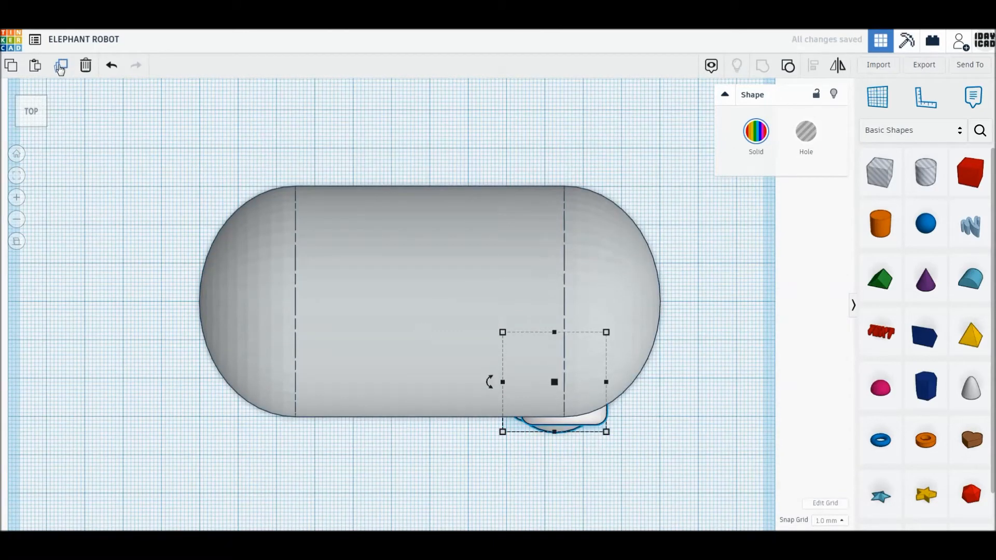
Step: Duplicate the leg and move the copy straight across to the opposite side of the body
left_click(60, 66)
middle_click_drag(574, 422, 563, 467)
left_click_drag(584, 460, 582, 299)
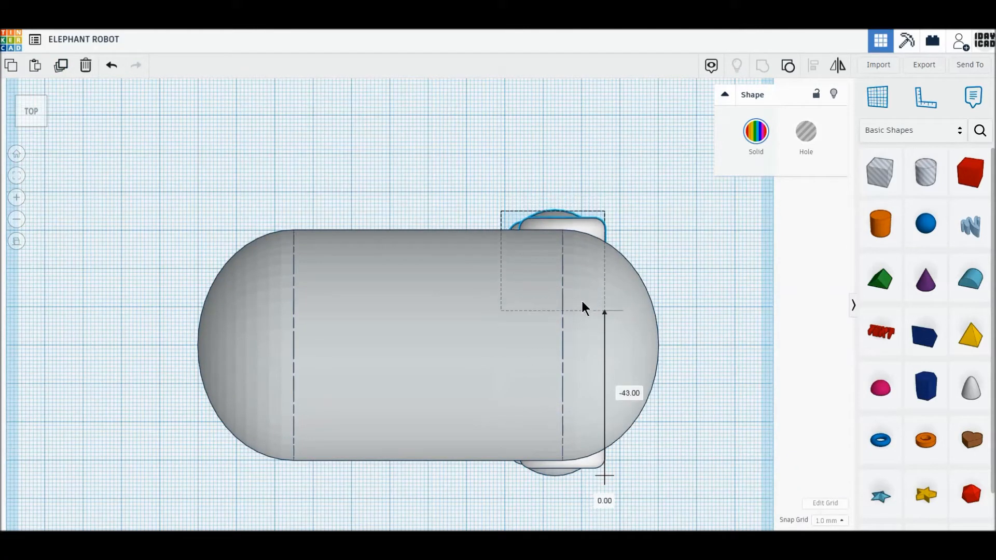
left_click(455, 204)
Step: Duplicate the pair of legs without the body and move the copies to the other end of the body
left_click_drag(445, 149, 710, 497)
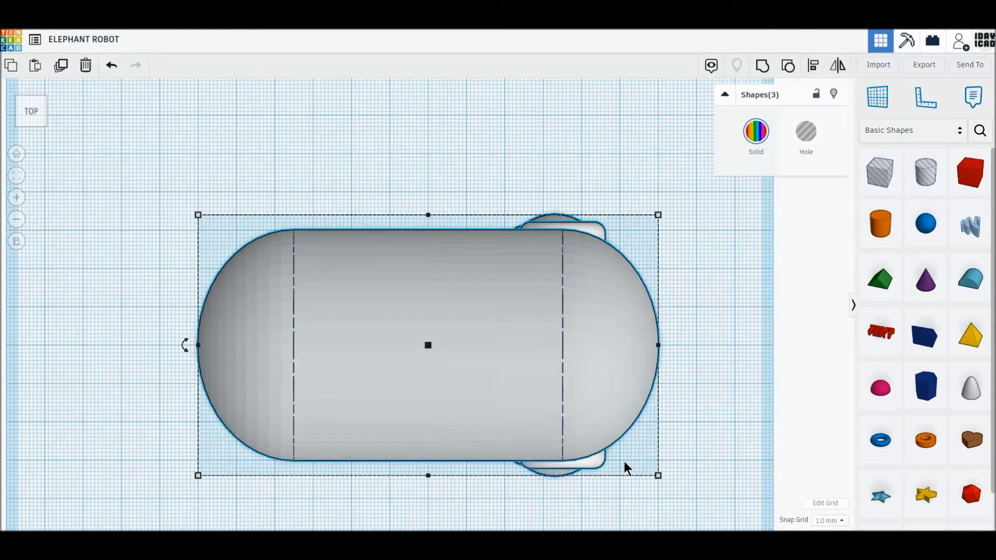
left_click(616, 410, "shift")
left_click(57, 68)
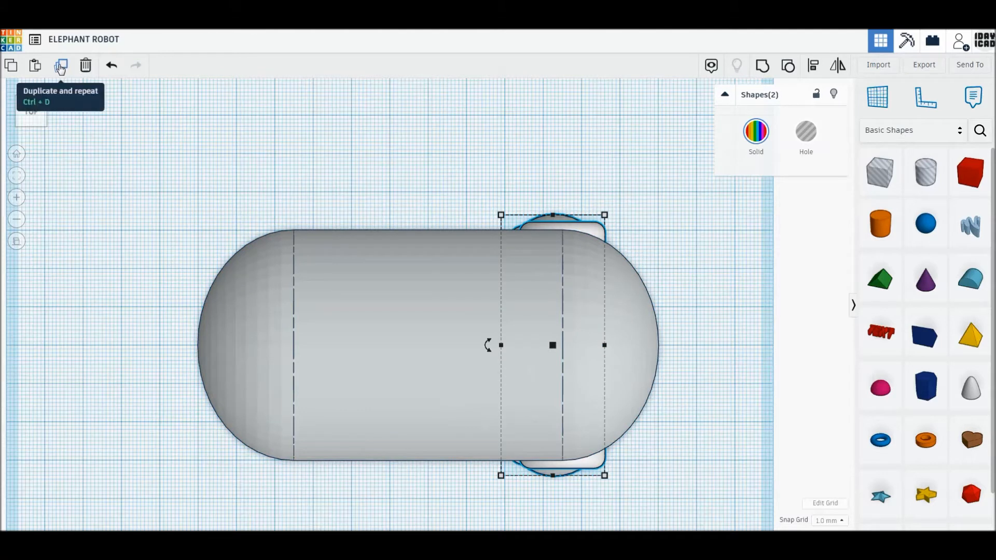
left_click_drag(577, 463, 325, 464)
left_click(389, 488)
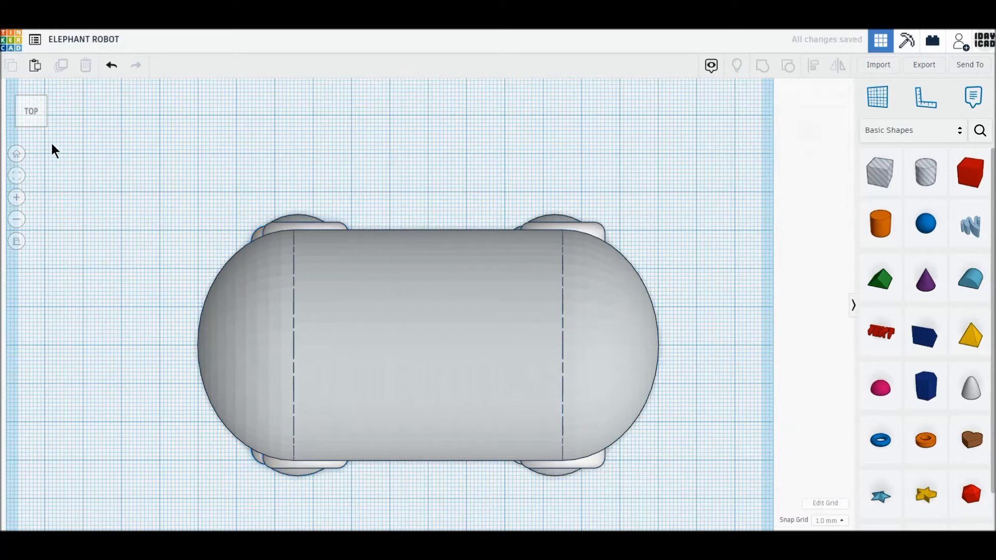
Step: Add a cylinder in front of the robot and set its base to 40 by 40 mm
left_click(30, 132)
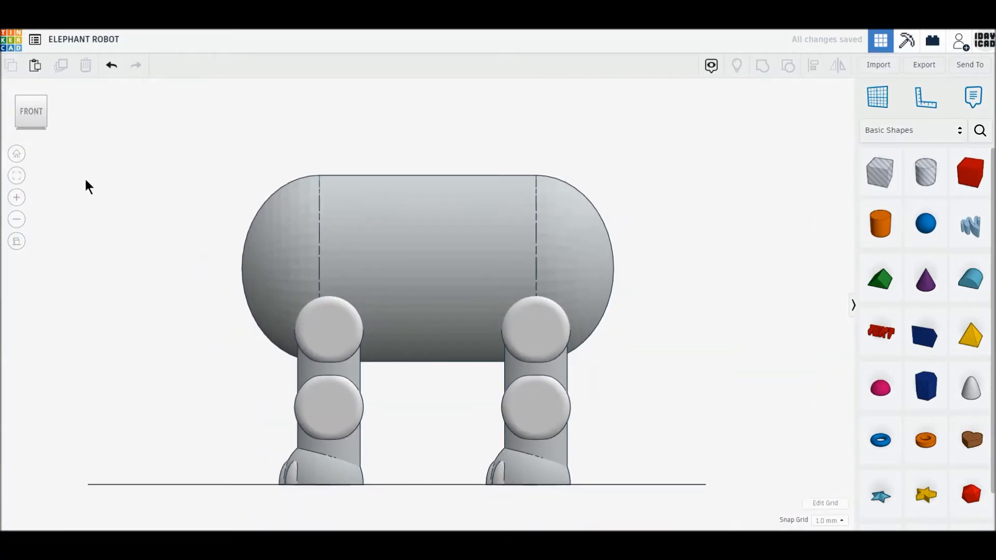
left_click(32, 91)
left_click(30, 123)
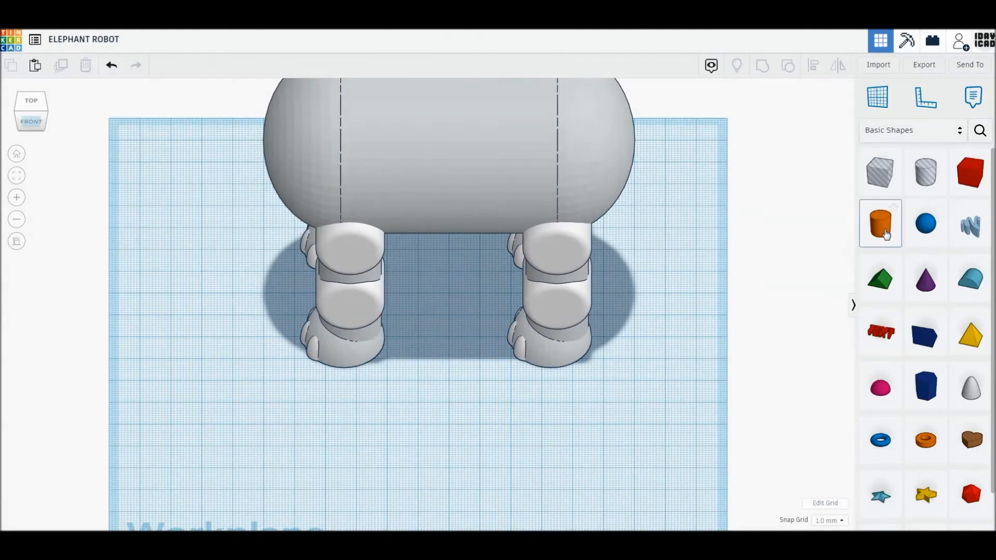
left_click_drag(886, 234, 469, 444)
left_click(501, 438)
key("Tab")
type("40")
key("Return")
key("Tab")
type("40")
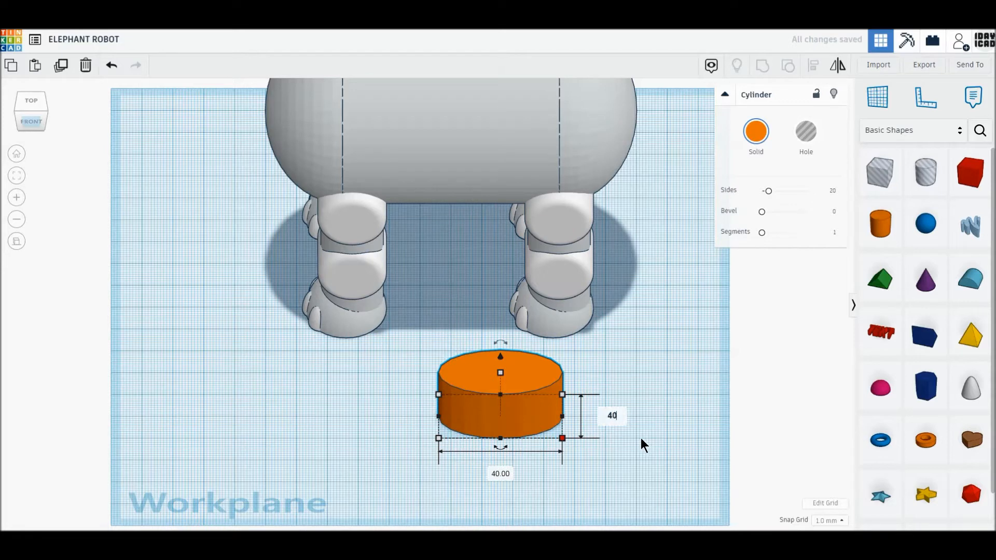
key("Return")
Step: Set the cylinder's height to 30 mm and smooth it with 64 sides, a 2.5 bevel and 10 segments
left_click(500, 394)
key("Tab")
type("30")
key("Return")
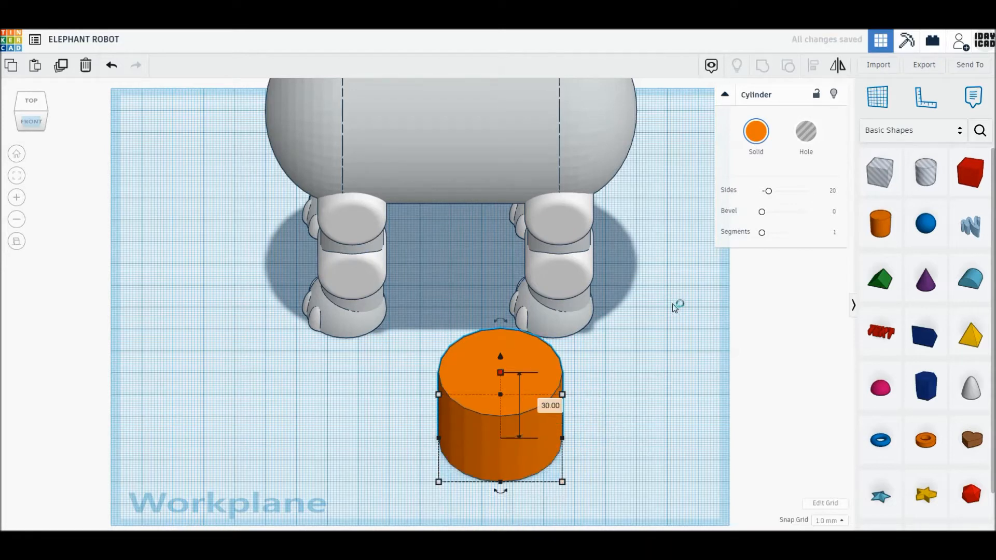
left_click_drag(768, 191, 855, 239)
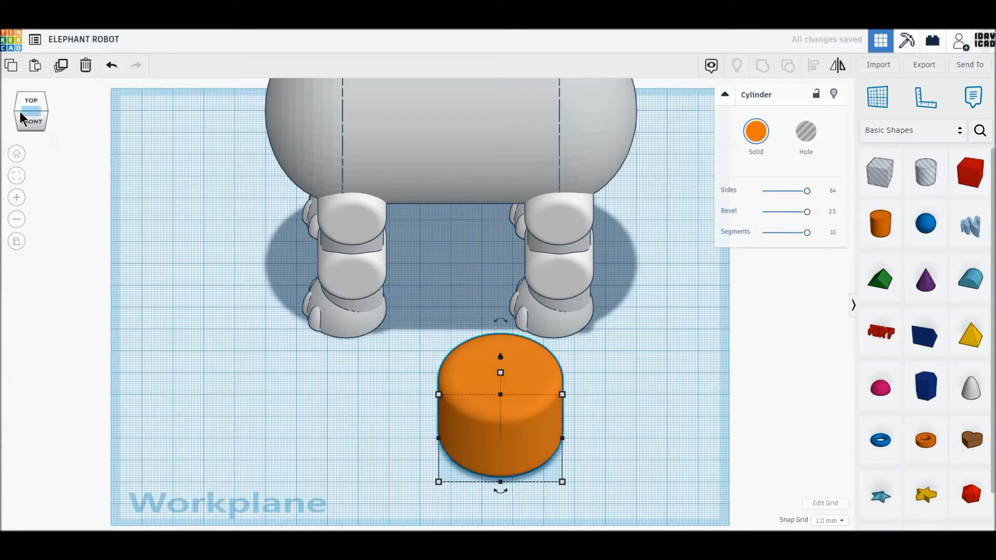
Step: Rotate the cylinder 90° onto its side, set its elevation to 0 mm and move it further from the legs
left_click(22, 115)
left_click_drag(645, 294, 652, 325)
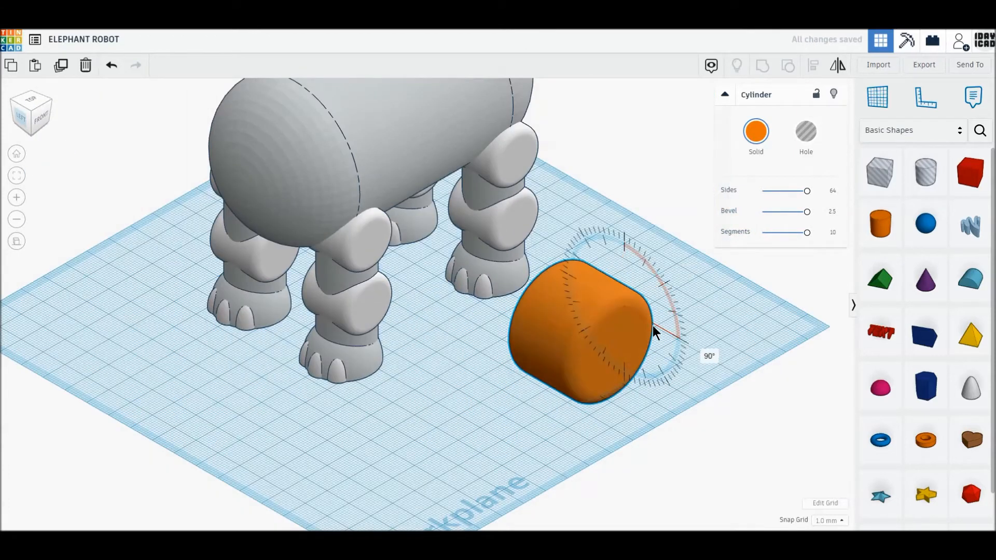
left_click(715, 372)
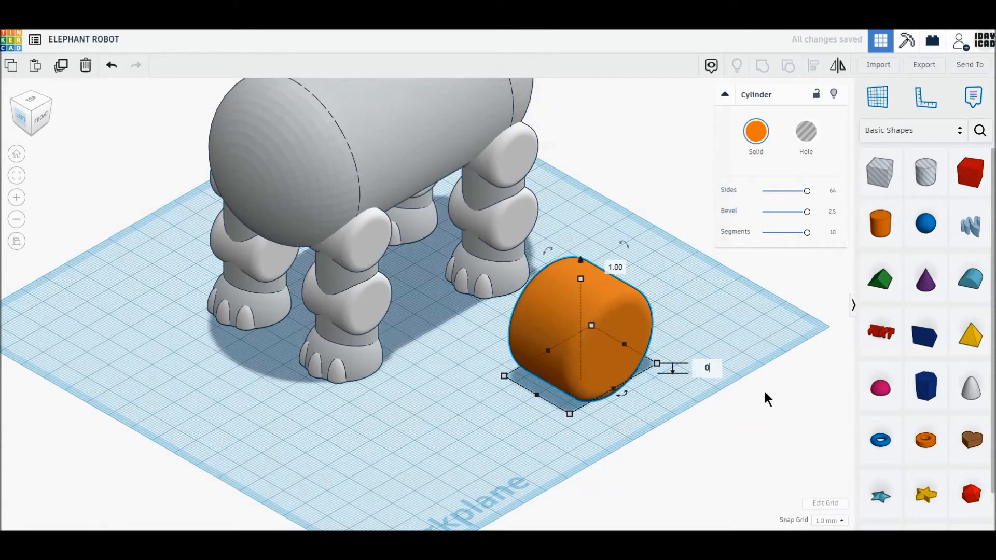
type("00")
key("Return")
left_click(733, 311)
left_click_drag(630, 328, 684, 304)
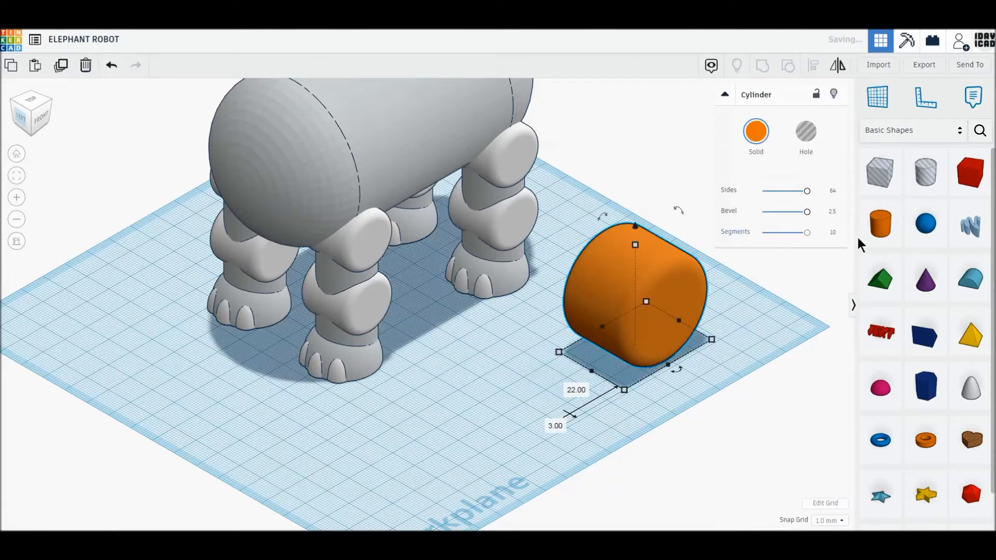
Step: Add another cylinder and a hole box to the workplane in front of the robot
left_click_drag(880, 223, 484, 385)
left_click_drag(879, 171, 396, 435)
left_click(31, 101)
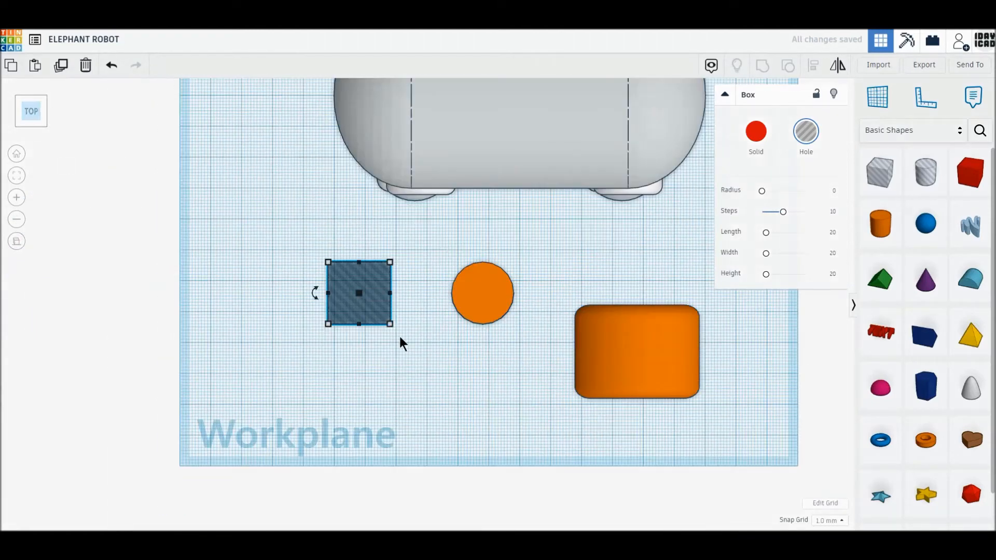
Step: Enlarge the new cylinder's base to about 30 by 30 mm and give it 64 sides, a 2.5 bevel and 10 segments
scroll(461, 337, "up", 2)
left_click_drag(498, 292, 468, 278)
left_click_drag(504, 314, 543, 352)
left_click_drag(768, 191, 877, 179)
left_click_drag(762, 211, 838, 215)
left_click_drag(762, 232, 830, 238)
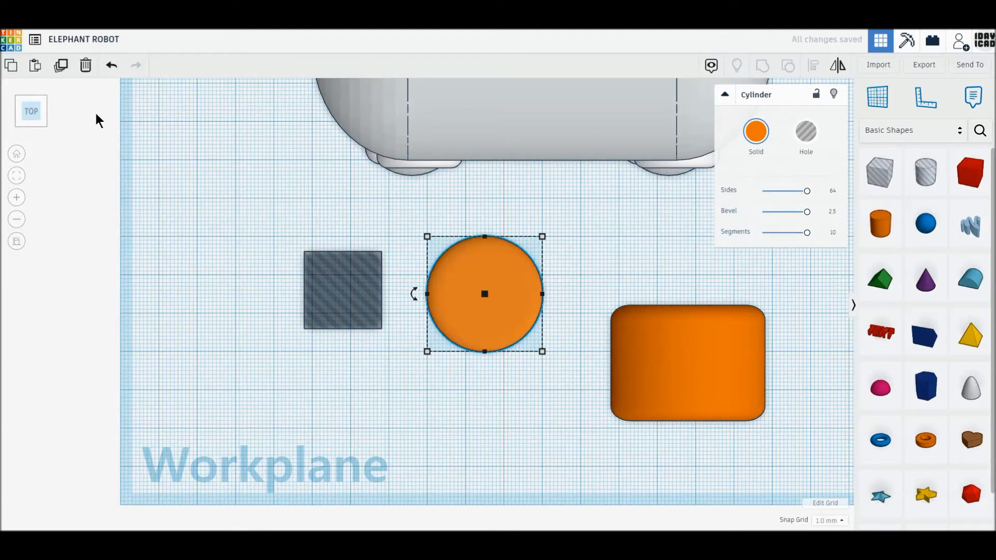
Step: Duplicate the upright cylinder 50 mm to its left and cut off the copy's rear half with the widened hole box
left_click_drag(498, 310, 309, 309, "alt")
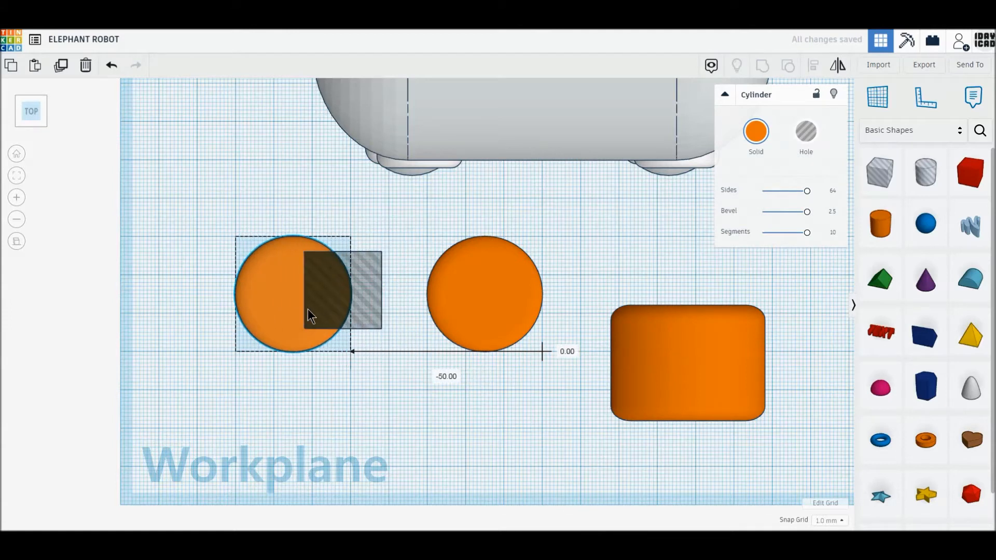
left_click_drag(371, 314, 347, 283)
left_click_drag(281, 260, 219, 259)
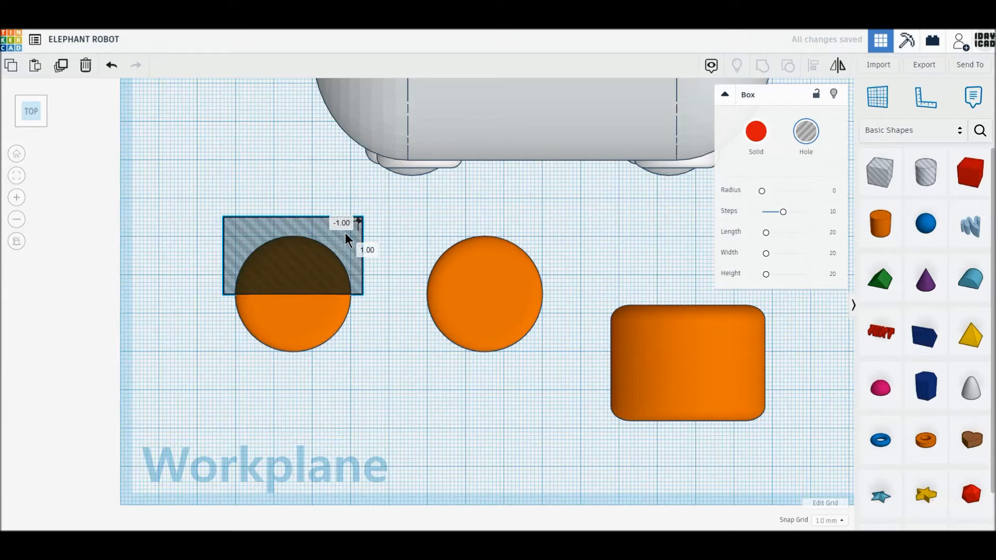
left_click(345, 315, "shift")
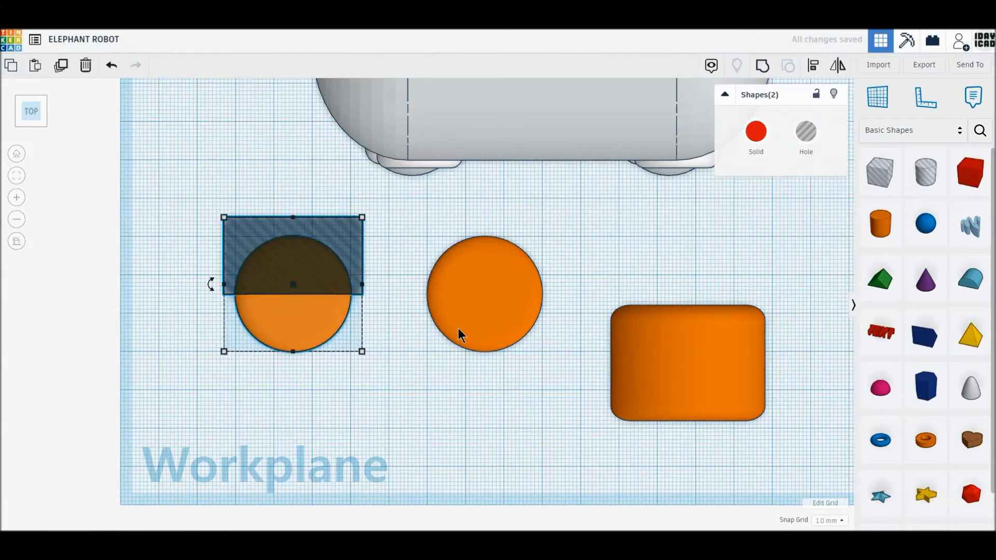
left_click(762, 66)
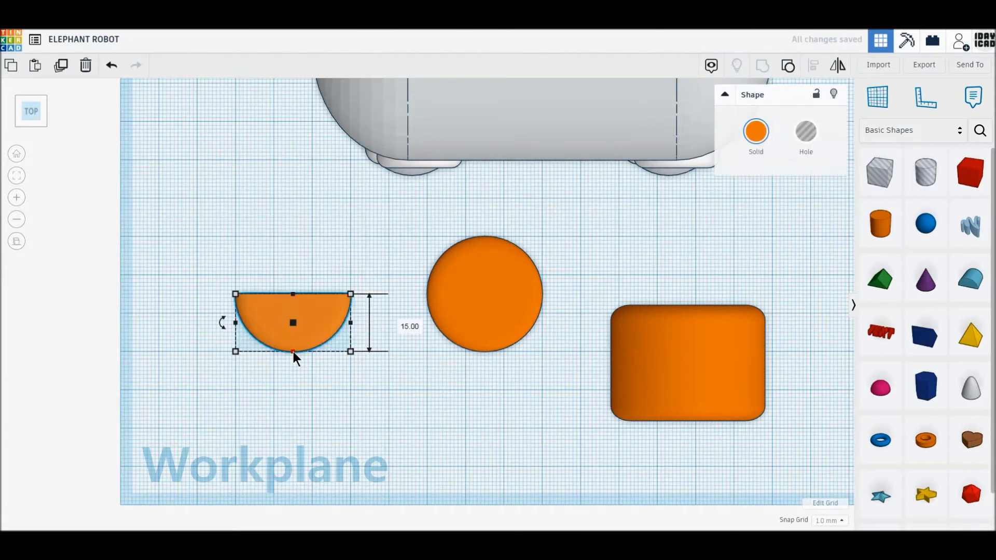
Step: Stretch the half cylinder to about 20 mm deep and place it over the full cylinder's front half to form an egg shape
left_click_drag(293, 351, 293, 372)
left_click_drag(341, 317, 515, 319)
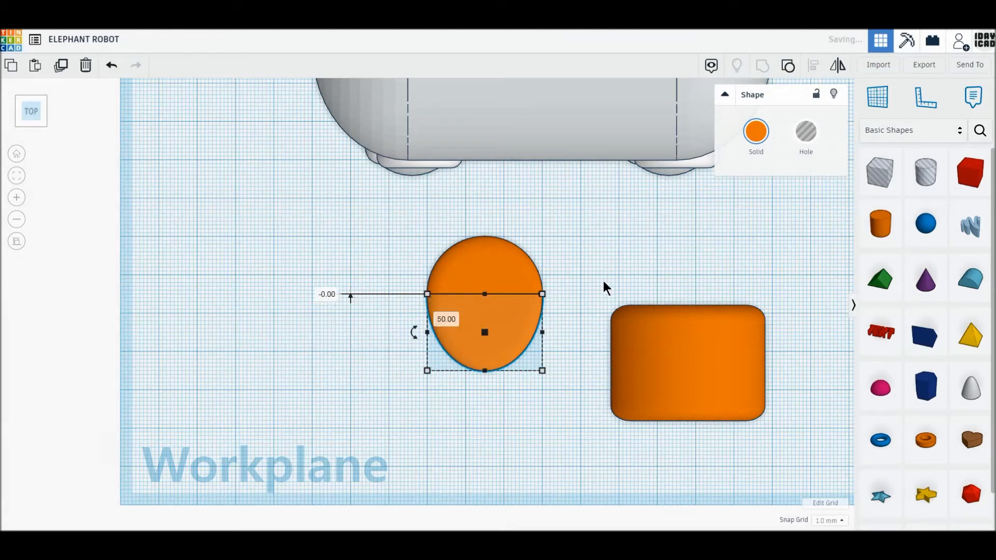
left_click(580, 293)
left_click(505, 341)
left_click(505, 341)
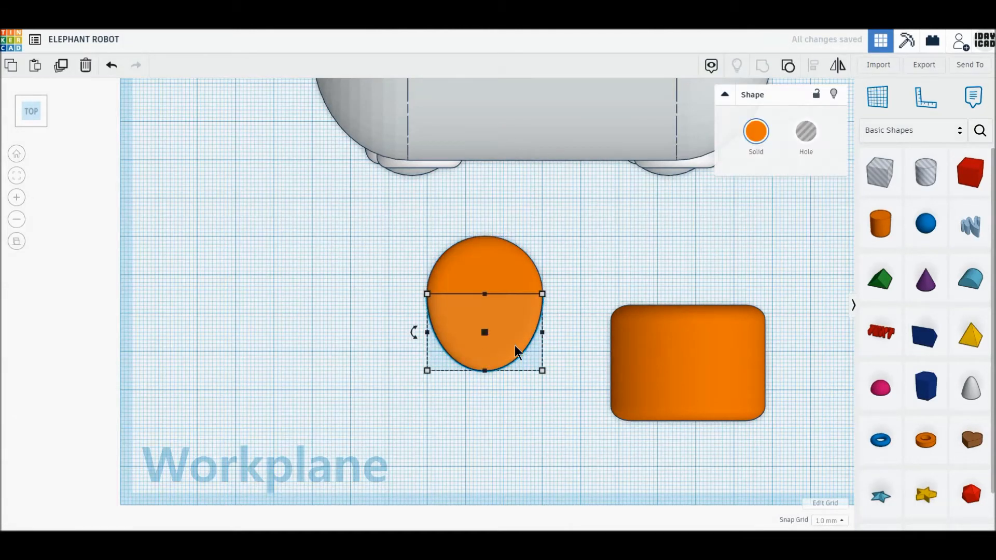
Step: Cut off the egg shape's left edge by grouping it with a new hole box lengthened to about 35 mm
left_click(416, 316)
left_click_drag(879, 181, 408, 276)
left_click_drag(409, 314, 409, 370)
left_click(513, 322, "shift")
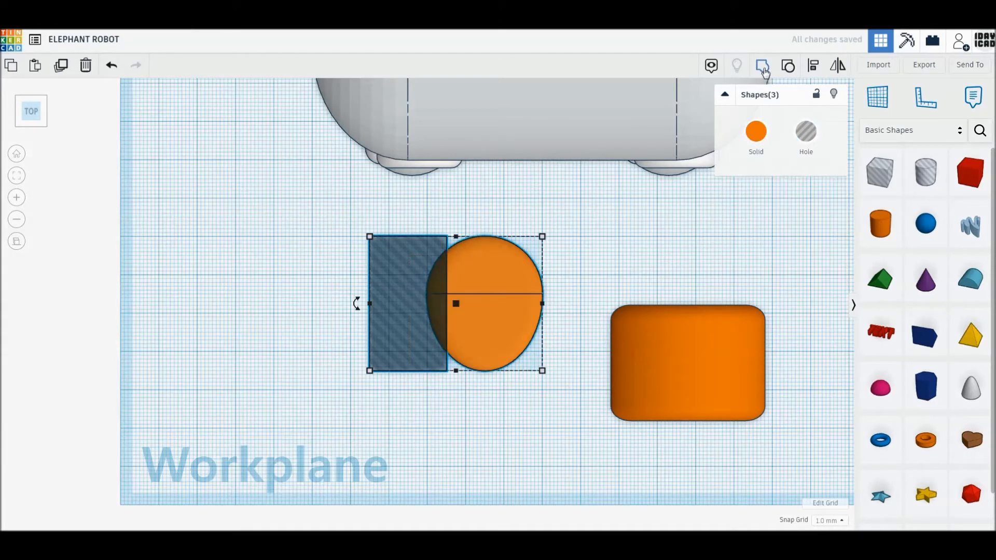
left_click(763, 66)
Step: Reduce the height of the cut egg shape to 2 mm to make a thin ear plate
left_click(32, 127)
left_click(538, 315)
type("3")
key("Return")
Step: Rotate the ear plate 90° so it stands upright and set its elevation to 0 mm
left_click_drag(495, 399, 438, 342)
left_click_drag(496, 290, 494, 267)
left_click(546, 325)
type("00")
key("Return")
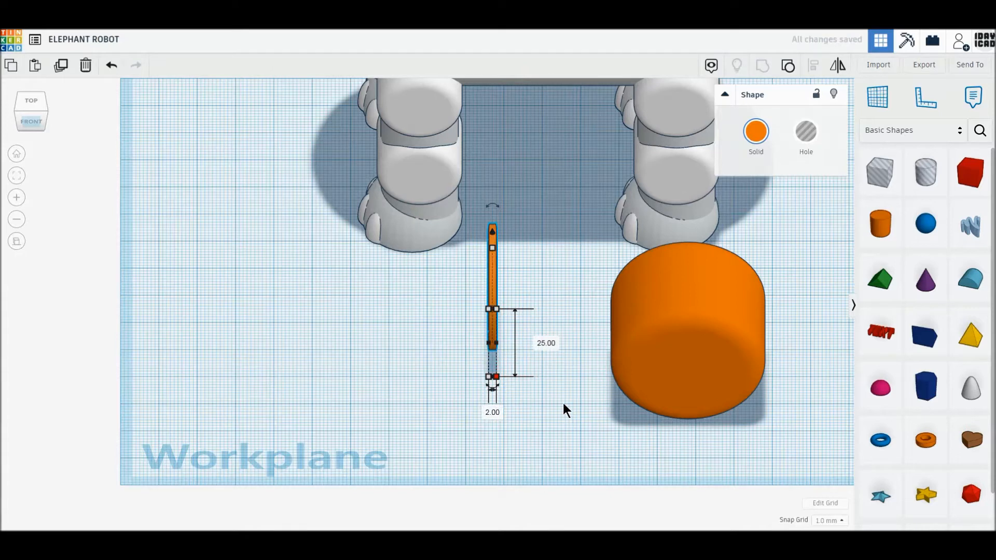
Step: Turn the upright ear 45° about the vertical axis and set its base to 20 by 20 mm
left_click(31, 102)
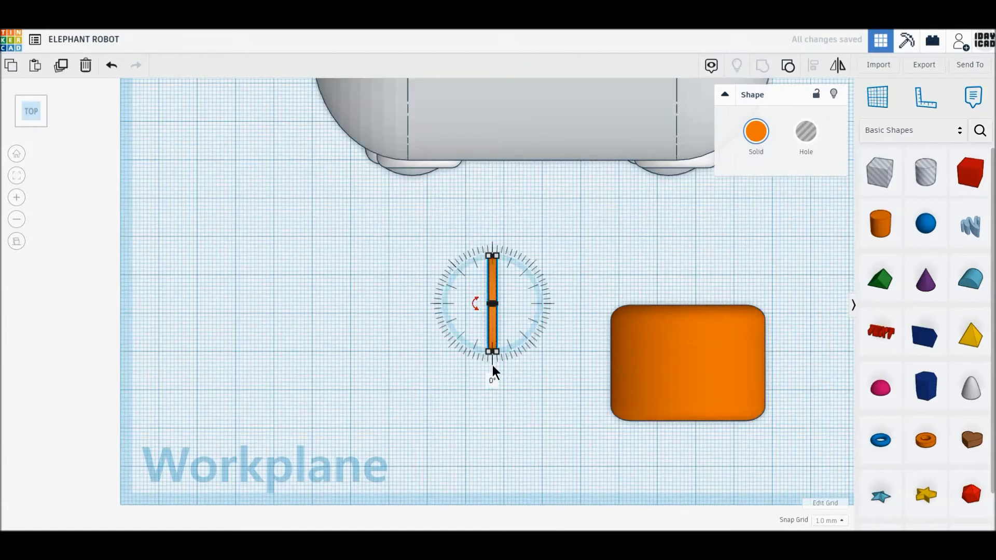
left_click_drag(471, 306, 477, 317)
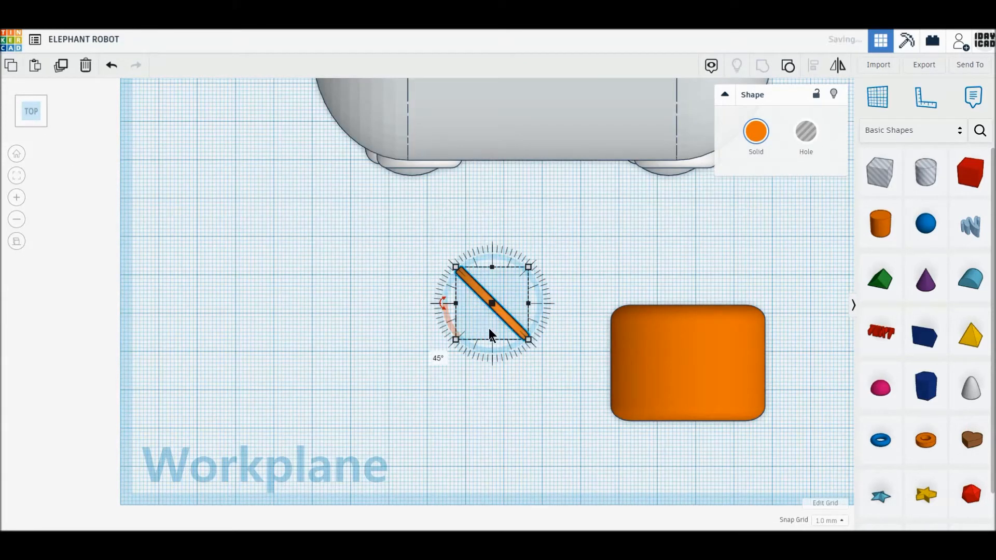
left_click(511, 392)
type("20")
key("Return")
type("20")
key("Return")
Step: Move the angled ear against the near side of the large horizontal head cylinder and check its fit from the side
left_click_drag(520, 332, 769, 483)
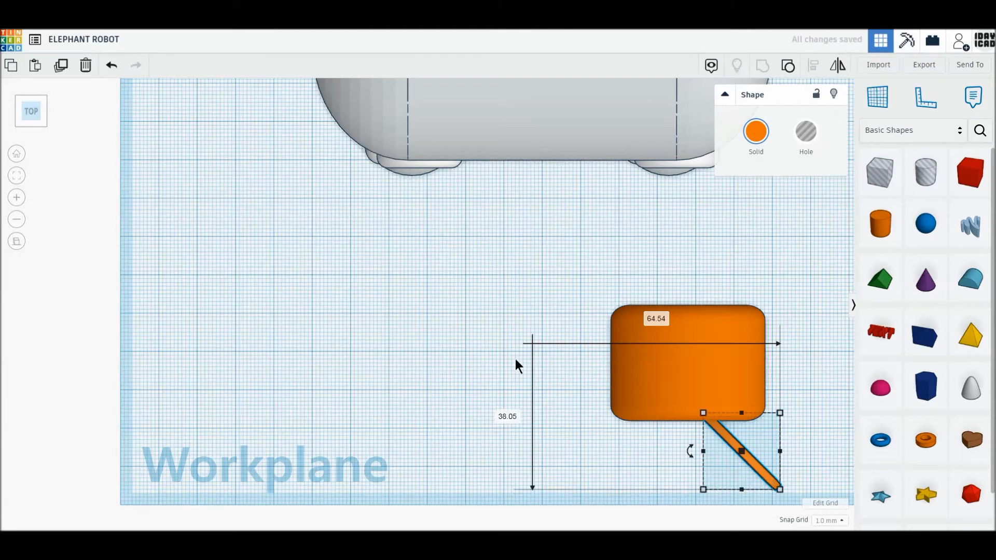
left_click(17, 111)
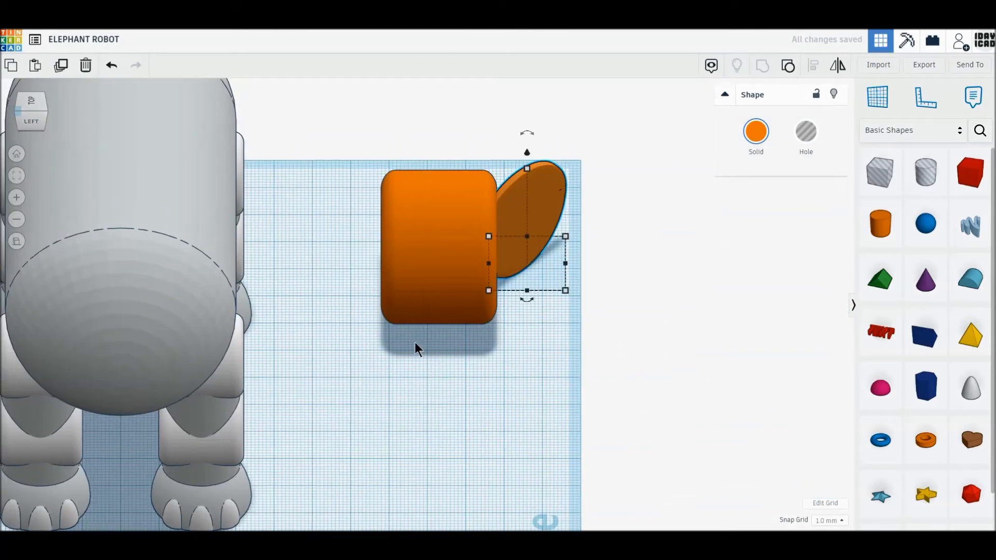
left_click(32, 121)
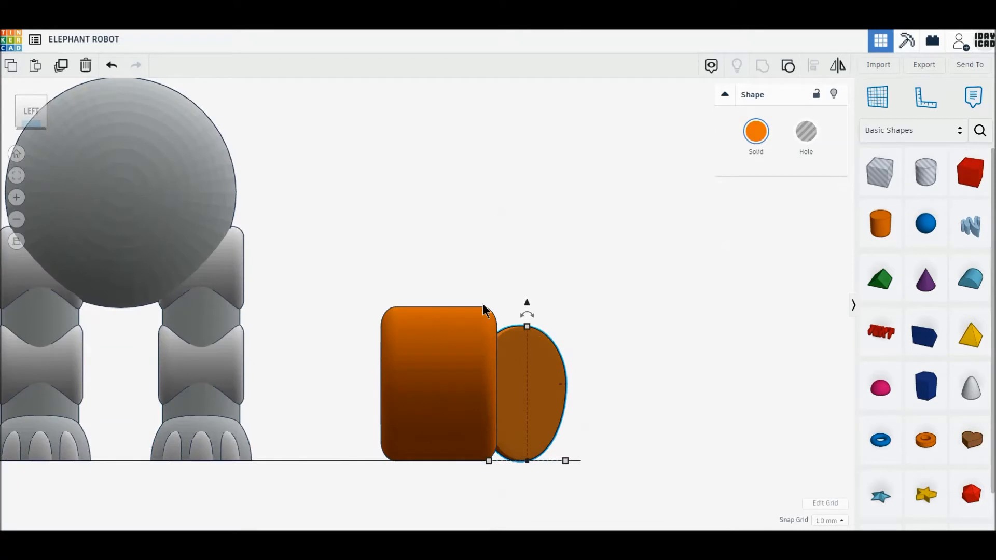
right_click_drag(83, 143, 708, 374)
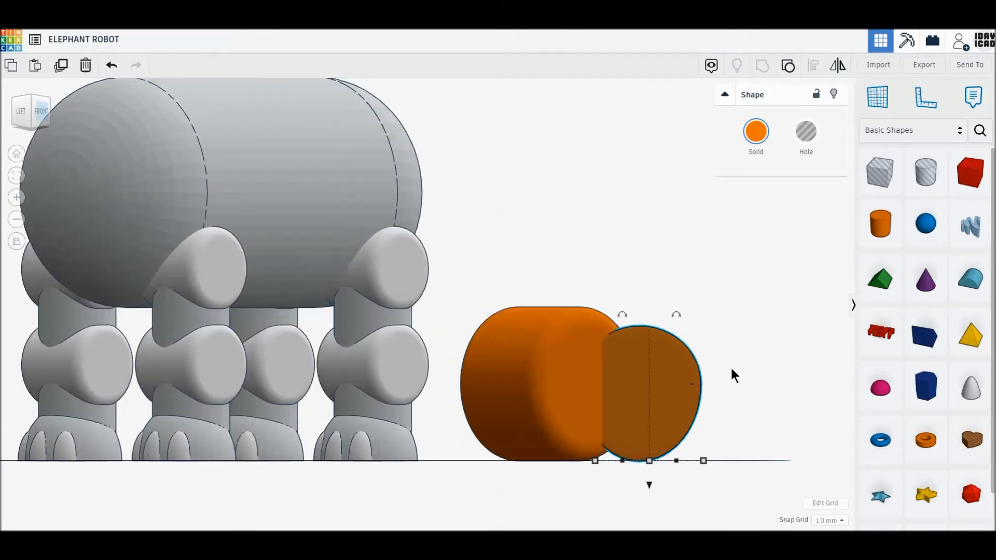
left_click(665, 396)
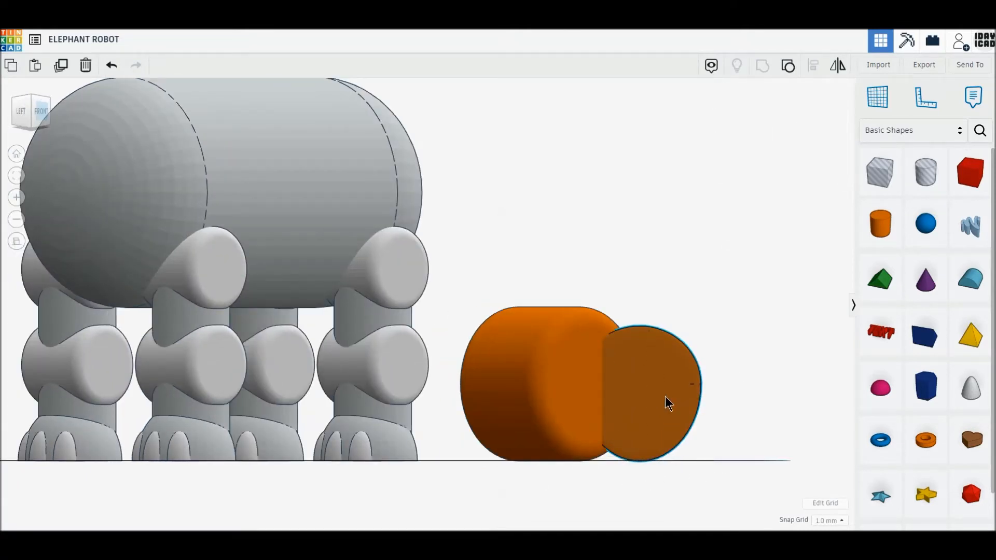
Step: Enlarge the ear to 45 mm high with a 26 by 26 mm base
left_click(31, 95)
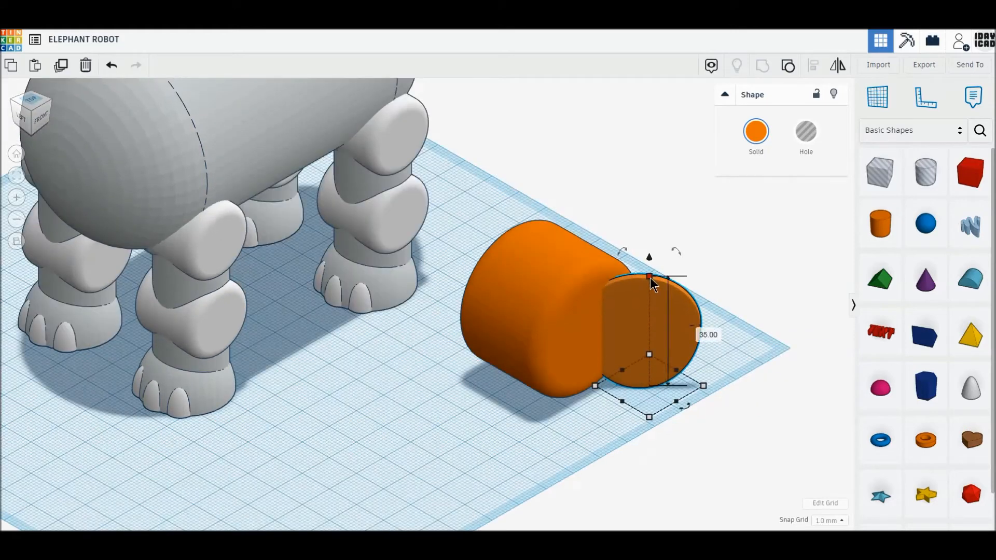
left_click(699, 331)
type("45")
key("Return")
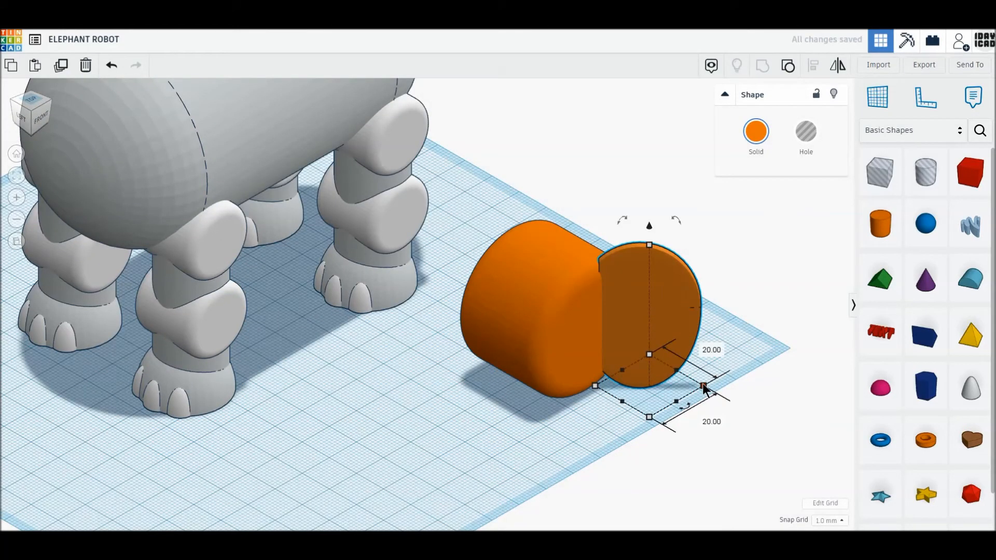
left_click(728, 424)
type("26")
key("Return")
left_click(726, 337)
type("26")
key("Return")
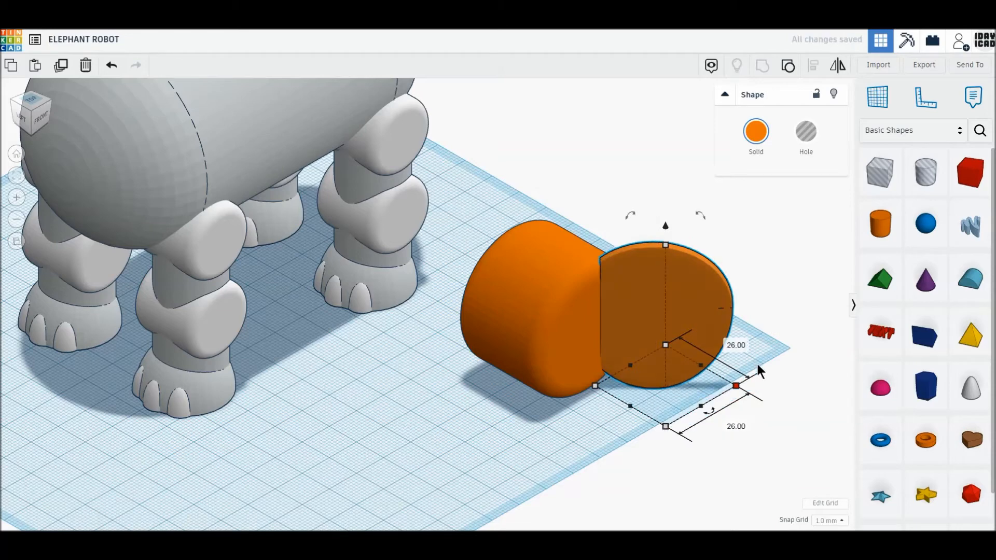
Step: Raise the head cylinder 5 mm and the ear 2 mm above the workplane
left_click(31, 100)
left_click(625, 397)
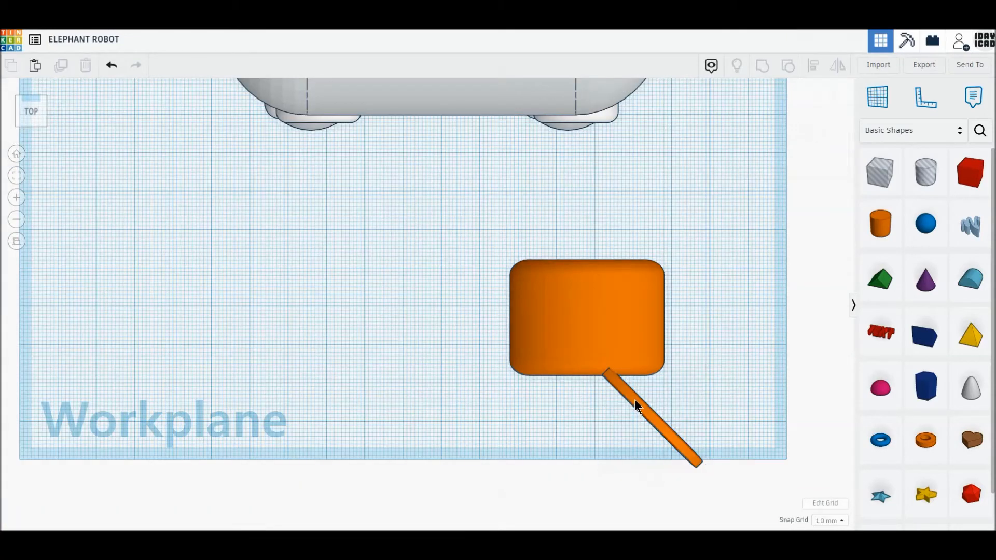
left_click(634, 401)
left_click(19, 123)
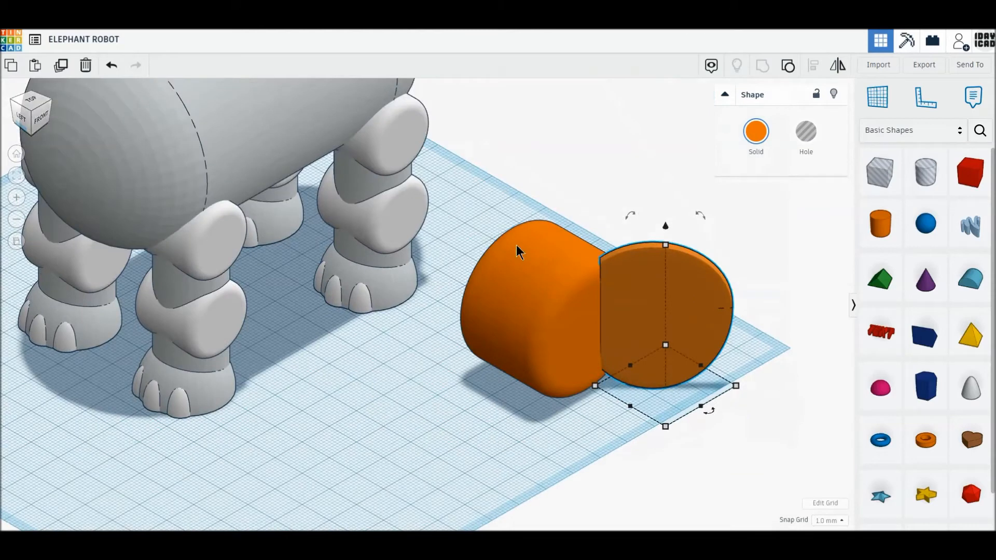
left_click(549, 236)
left_click_drag(550, 225, 549, 211)
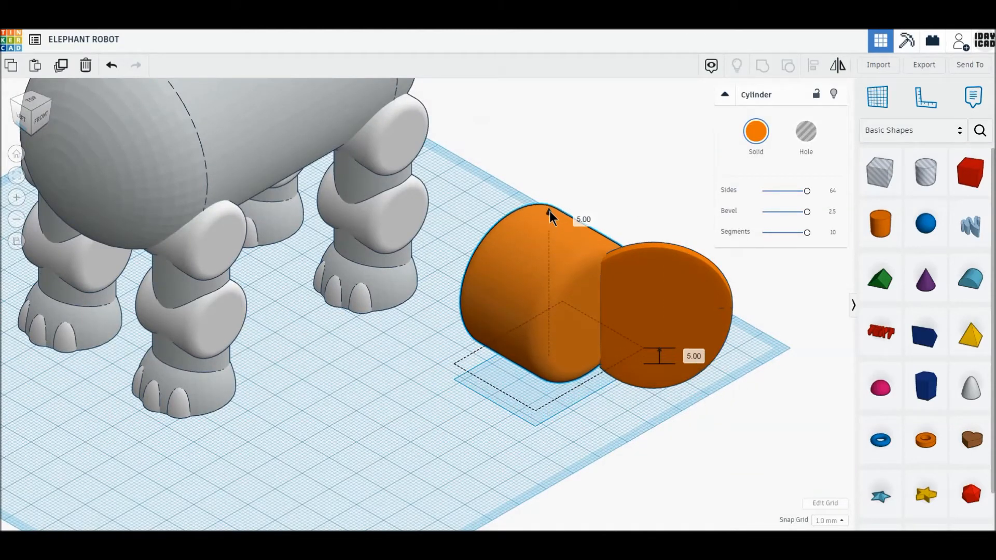
left_click(31, 125)
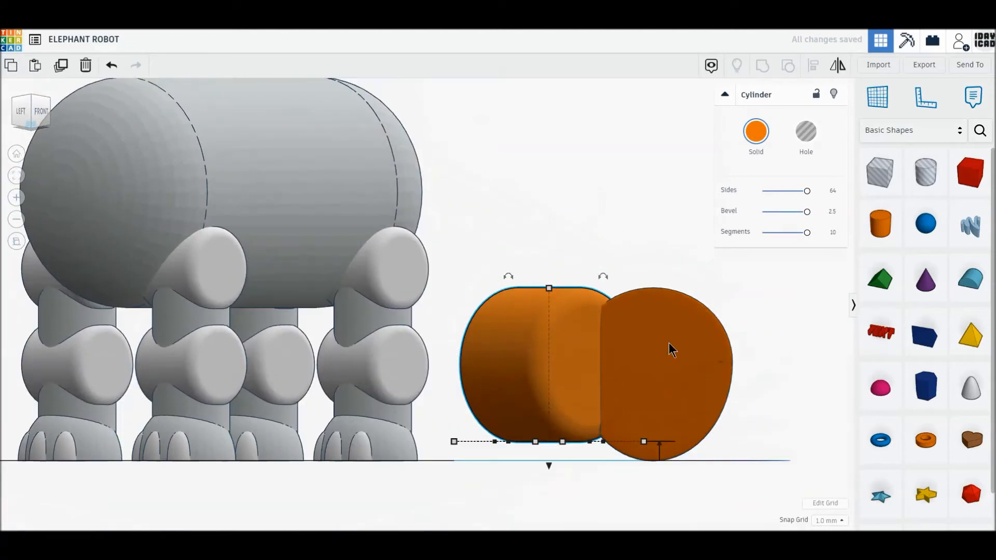
left_click(668, 343)
left_click_drag(667, 484, 664, 476)
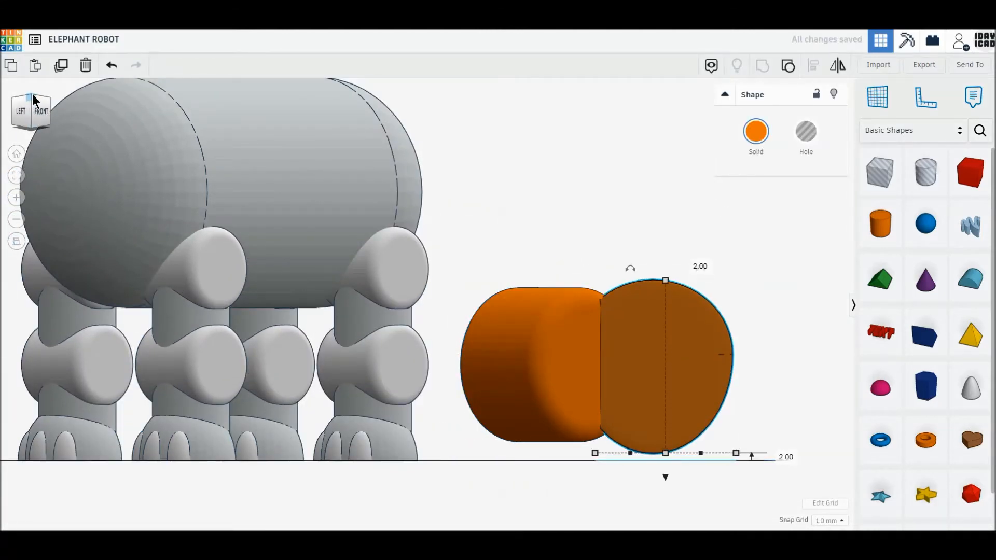
Step: Move the head cylinder and ear together 8 mm left and 8 mm toward the back of the workplane
left_click(32, 99)
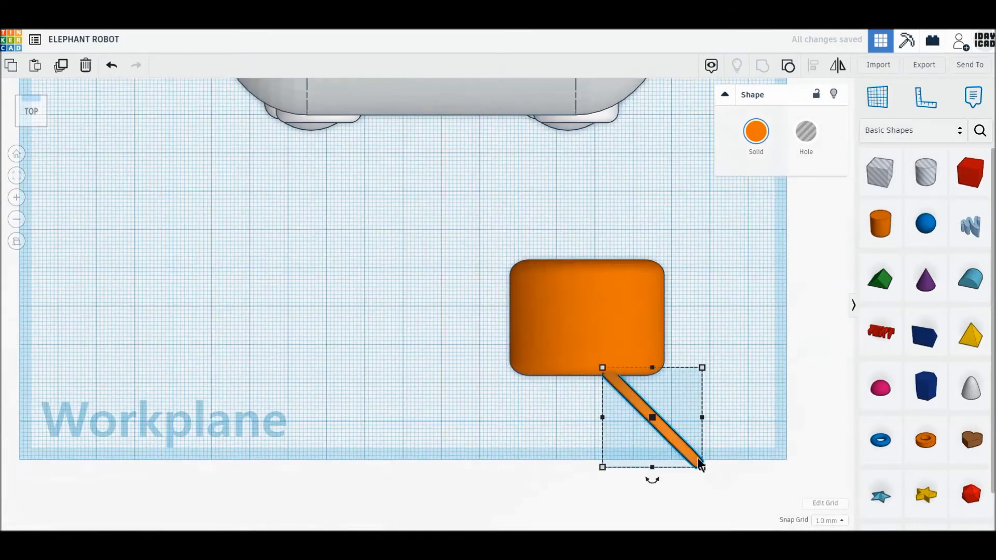
left_click(627, 335, "shift")
left_click_drag(627, 334, 592, 300)
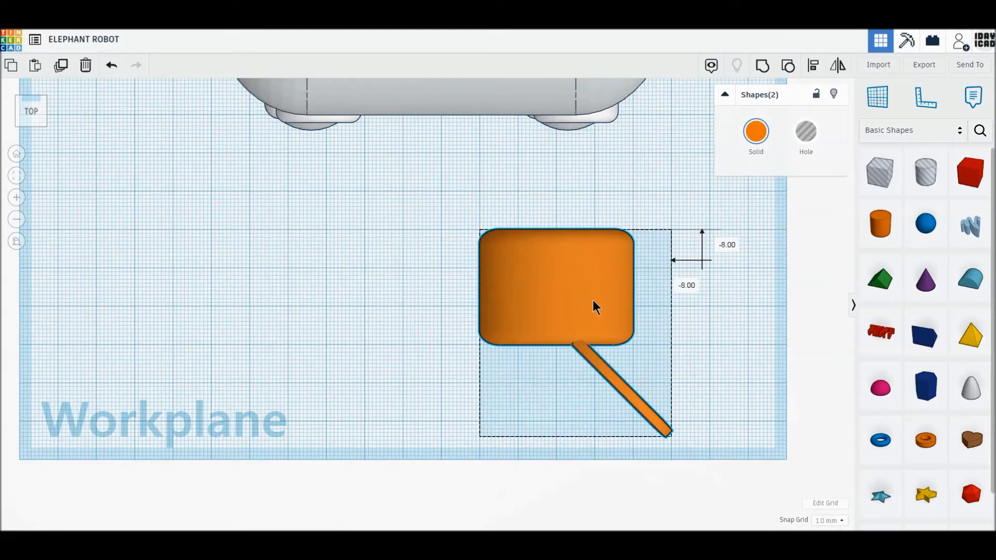
left_click(728, 355)
Step: Duplicate the ear, mirror the copy front to back and place it on the head's far side
left_click(653, 413)
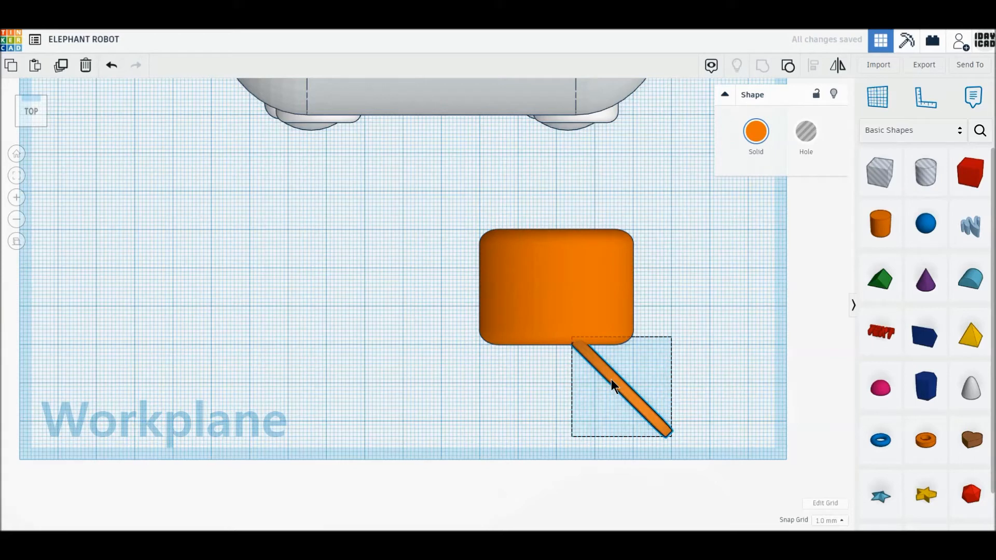
left_click(61, 66)
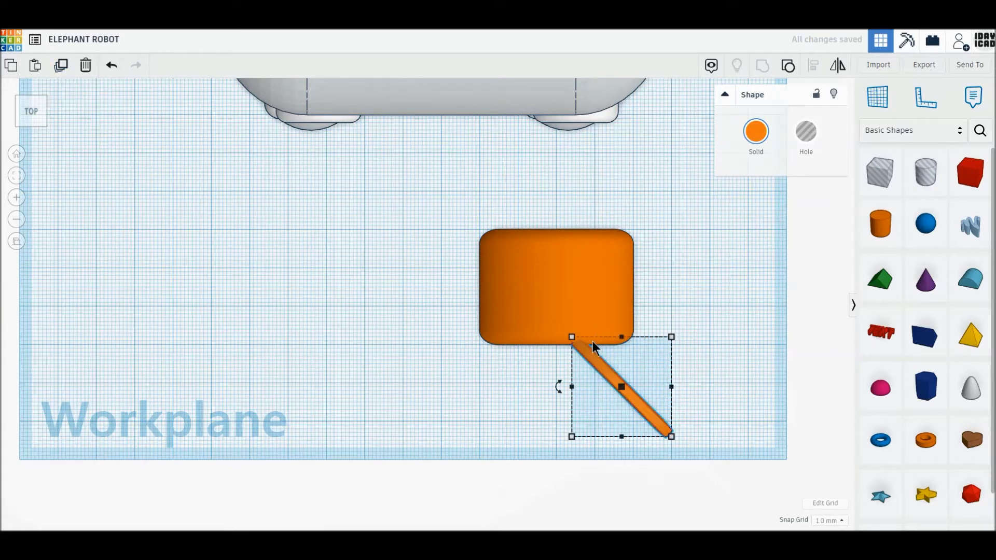
left_click(838, 66)
left_click(558, 389)
left_click_drag(590, 419, 591, 223)
Step: Shift the near ear about 2 mm toward the head cylinder
left_click(607, 377)
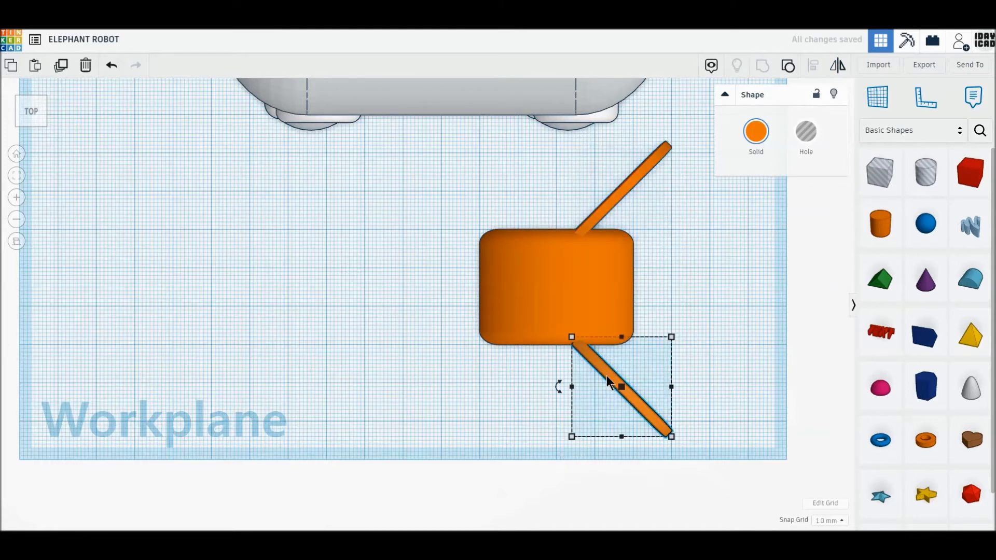
left_click_drag(608, 382, 606, 373)
left_click(394, 202)
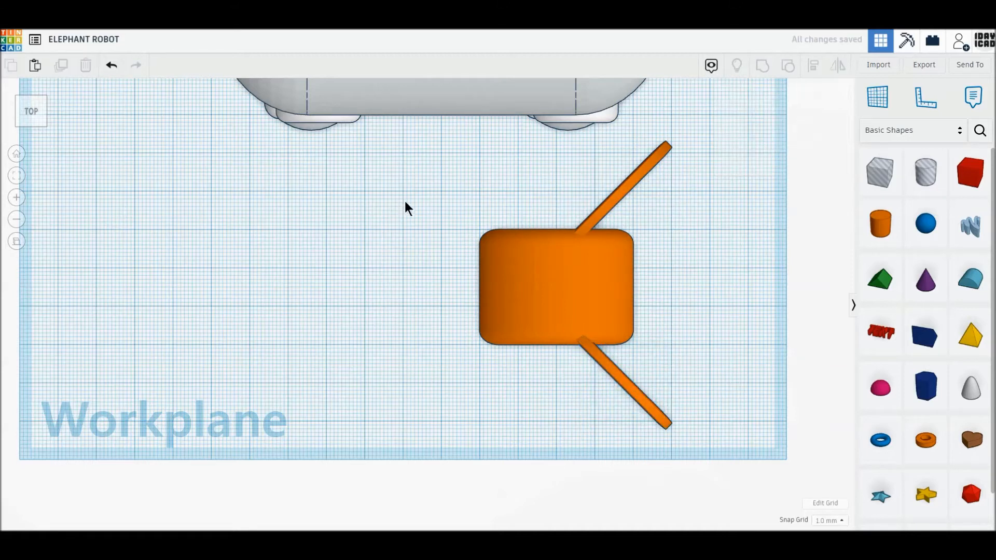
Step: Move the head and both ears together to the body's left end and nudge them 1 mm forward to centre them
left_click_drag(443, 182, 685, 403)
middle_click_drag(471, 322, 741, 462)
left_click_drag(743, 461, 340, 172)
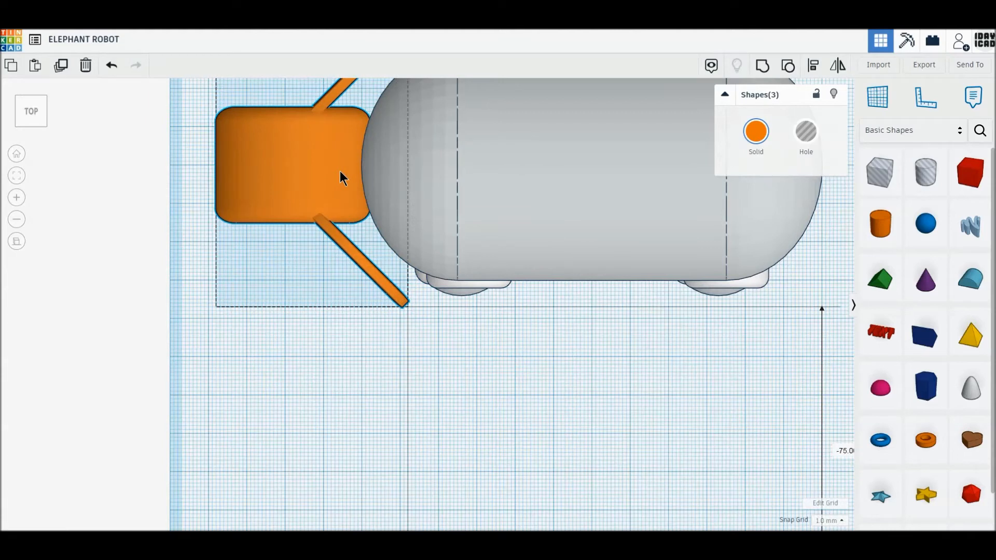
middle_click_drag(340, 170, 316, 300)
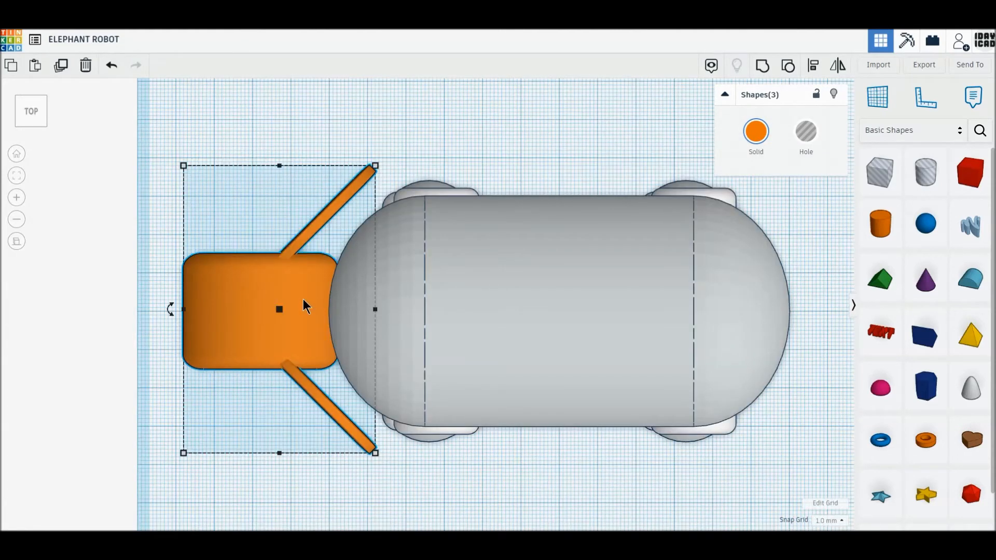
key("Down")
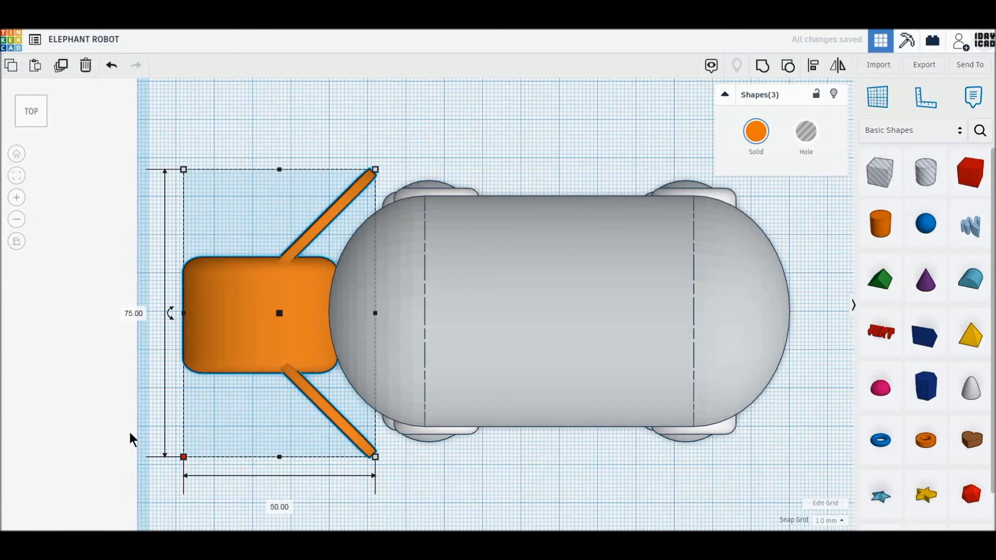
left_click(130, 433)
Step: Nudge the near ear 1 mm outward, and move the head and both ears together 1 mm back to centre them on the body
left_click_drag(296, 402, 246, 243)
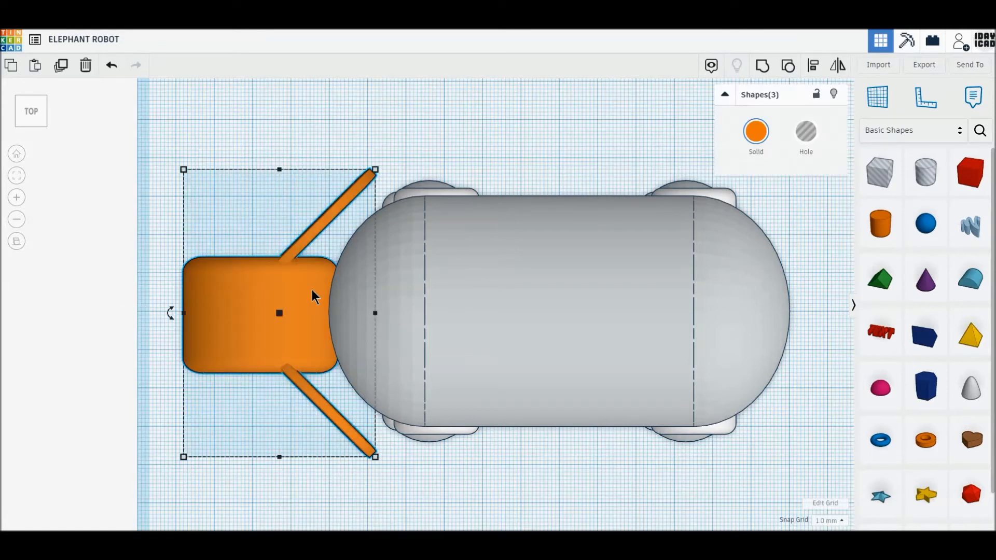
left_click(275, 244)
left_click(294, 251)
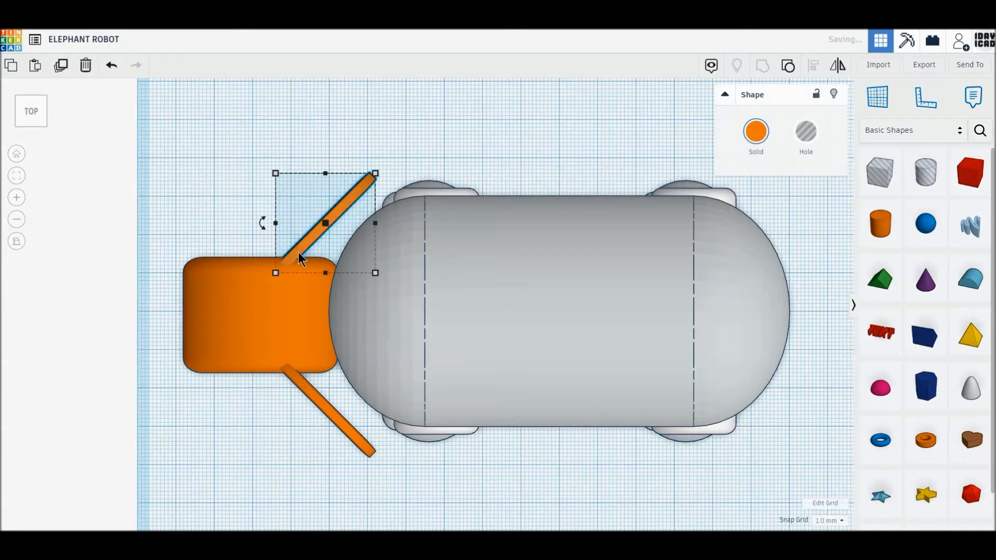
left_click(300, 379)
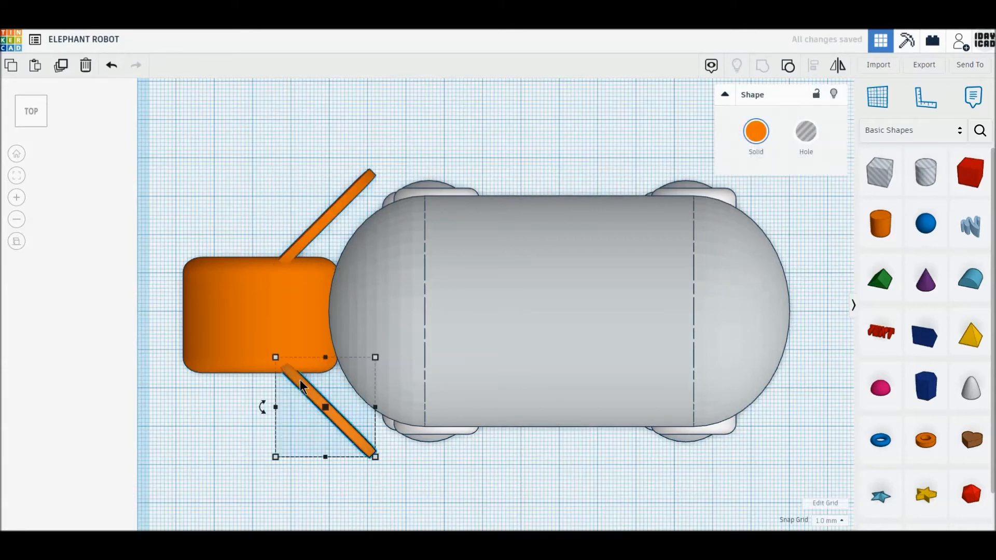
key("Down")
left_click_drag(156, 175, 311, 415)
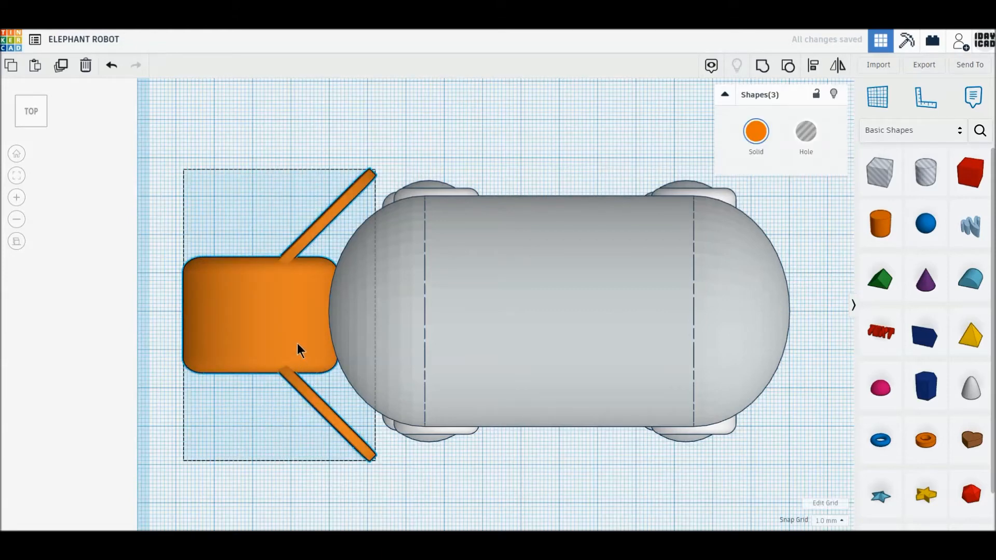
key("Up")
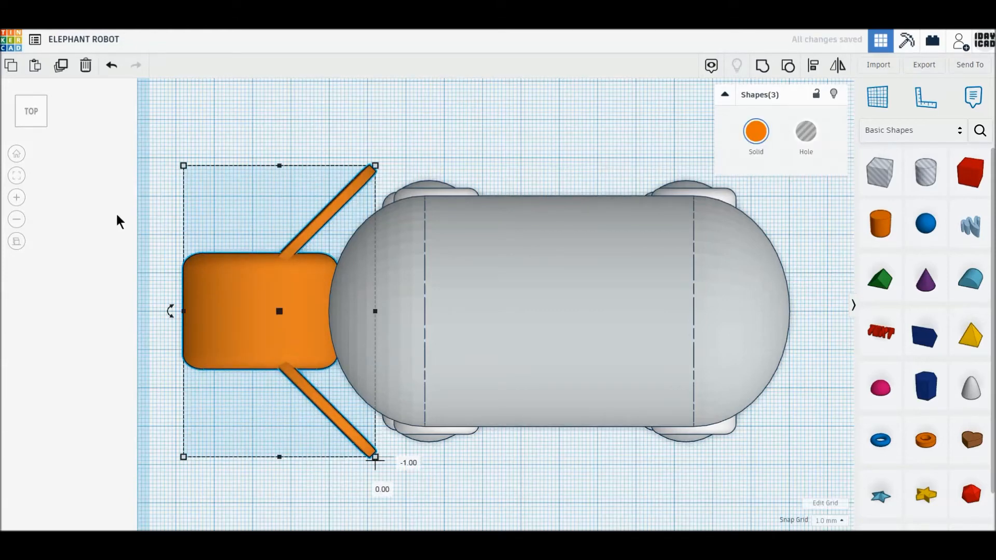
Step: Raise the head and both ears together so that the ears' undersides sit 55 mm above the workplane
left_click(18, 112)
left_click_drag(427, 257, 433, 149)
left_click_drag(430, 291, 433, 180)
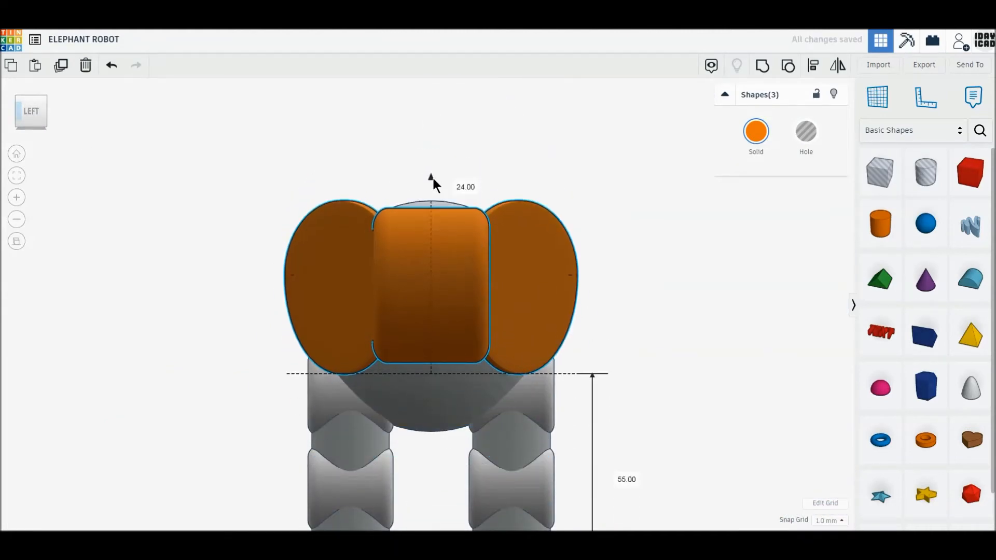
Step: Shift the head and both ears together 6 mm right into the body's rounded front end
left_click(50, 111)
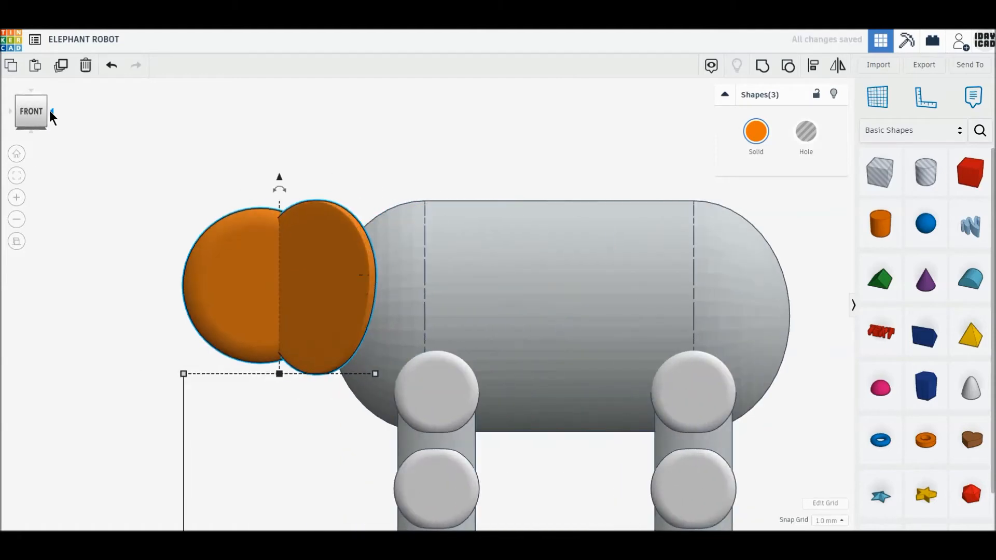
left_click(32, 92)
key("Right")
key("Right")
key("Right")
key("Right")
key("Right")
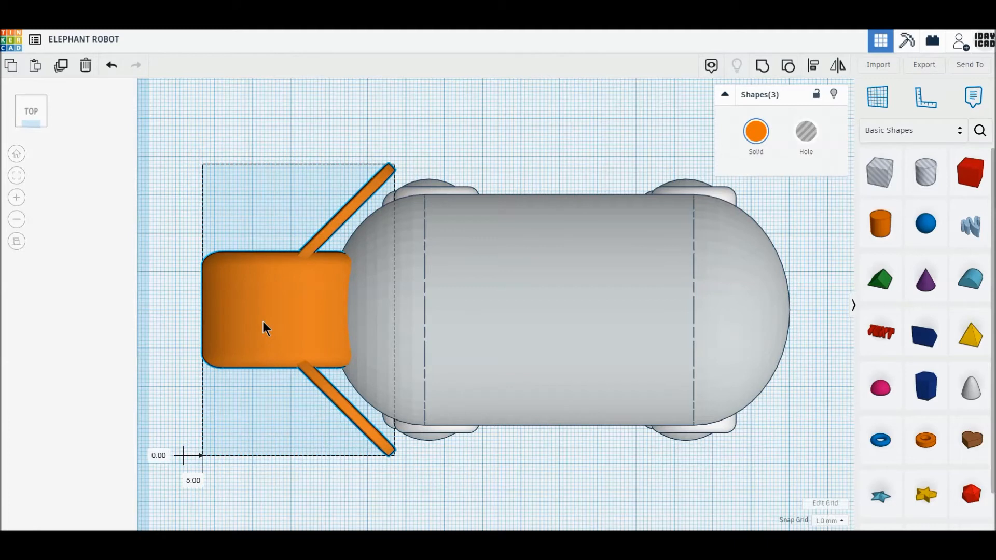
key("Right")
Step: Colour the head and ears light grey, and move the entire elephant to the right along the workplane
left_click(756, 131)
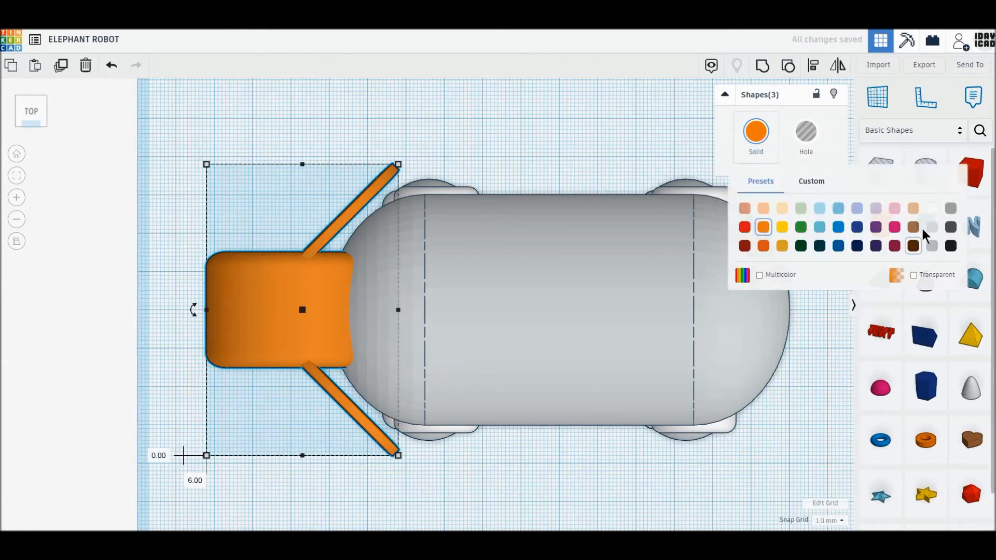
left_click(930, 228)
scroll(657, 349, "down", 2)
key("ctrl+a")
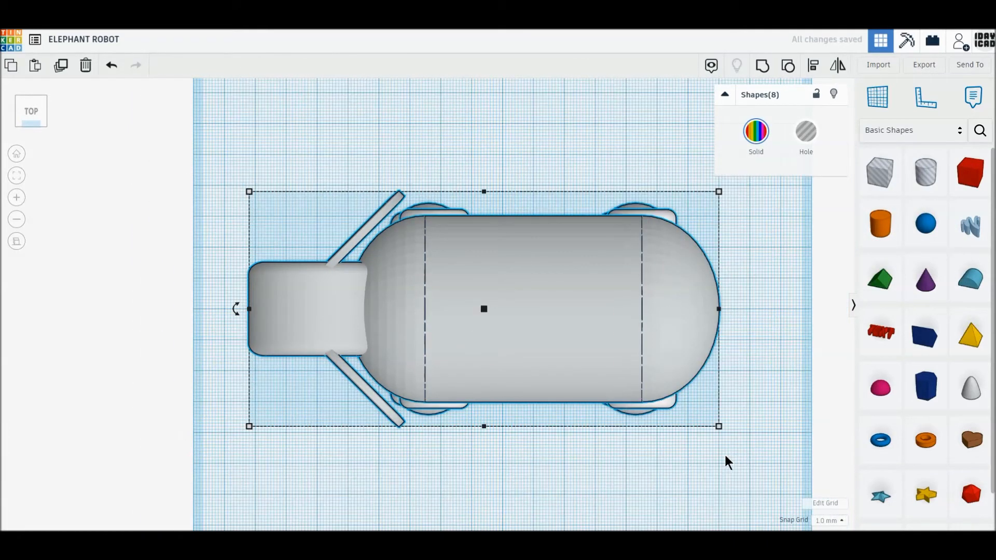
left_click_drag(582, 379, 643, 379)
left_click(655, 436)
Step: Place a solid cylinder on the workplane in front of the elephant and set its height to 12 mm
middle_click_drag(654, 435, 659, 267)
left_click(880, 223)
left_click(622, 355)
left_click(17, 125)
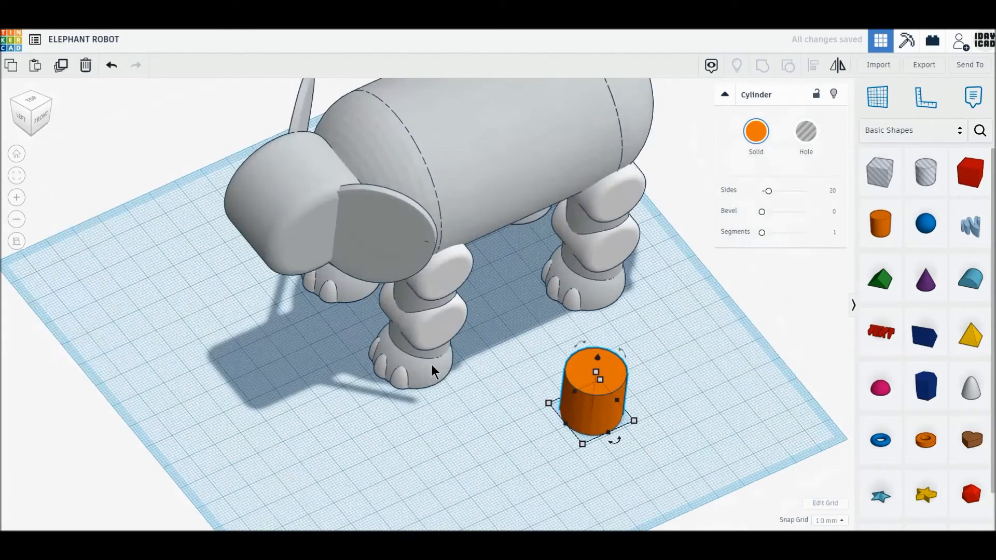
scroll(565, 418, "up", 5)
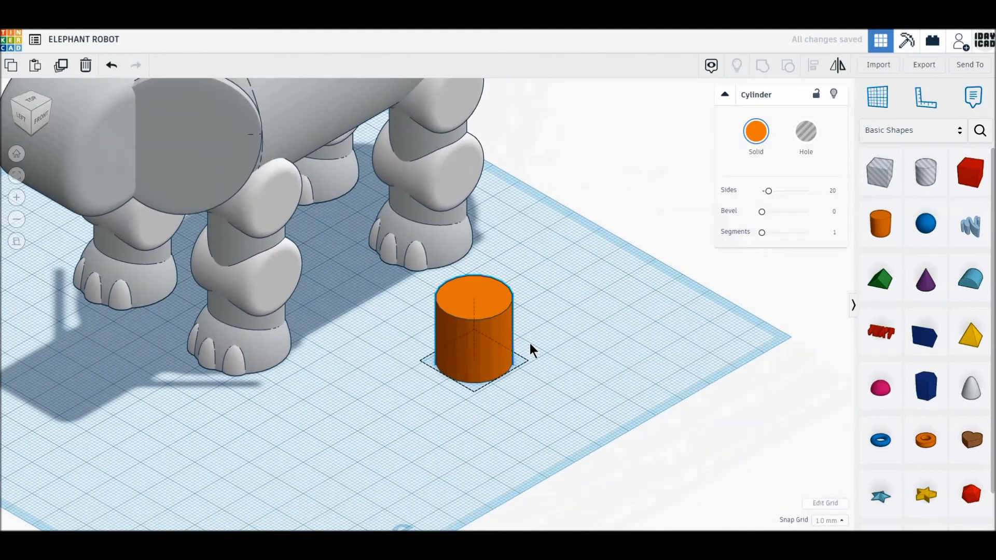
left_click(488, 295)
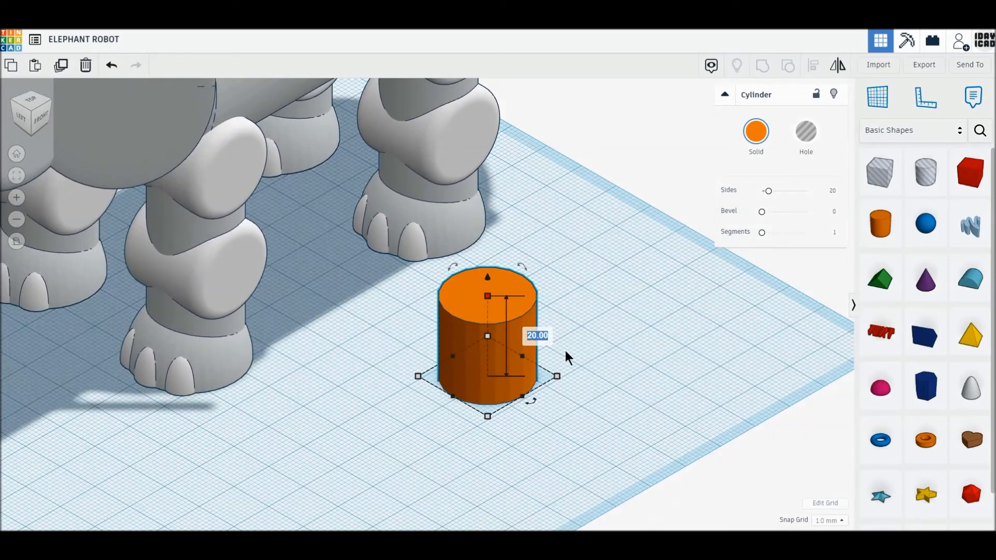
type("12")
key("Return")
Step: Set the new cylinder's width and length to 12 mm each
left_click(557, 417)
type("12")
key("Return")
left_click(530, 351)
type("12")
key("Return")
Step: Rotate the 12 mm cylinder 90° onto its side and round it with 64 sides, bevel 2.5 and 10 segments
left_click_drag(485, 308, 499, 351)
left_click_drag(768, 190, 854, 192)
left_click_drag(761, 211, 840, 209)
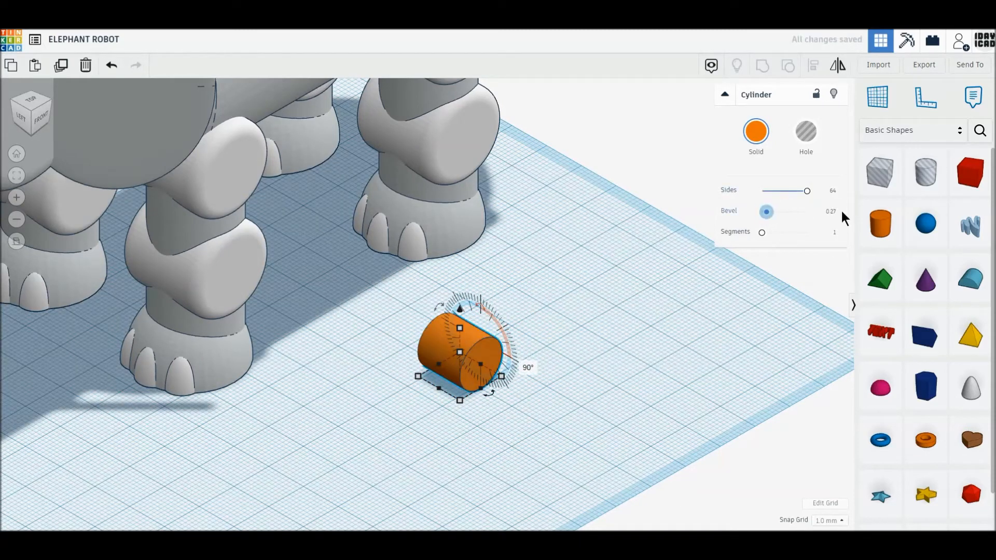
left_click_drag(761, 232, 839, 230)
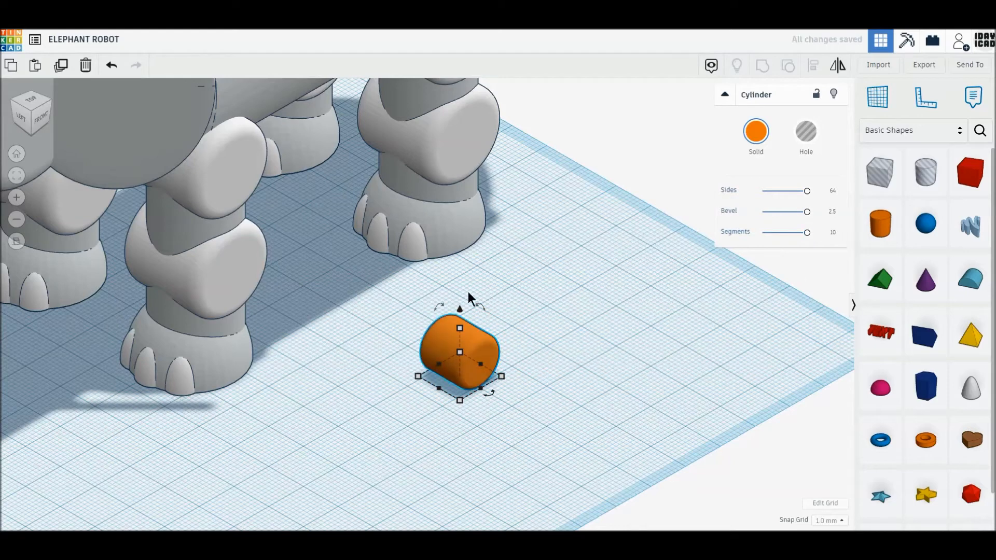
Step: Duplicate the rounded cylinder 12 mm upward and repeat until four segments are stacked
left_click(62, 66)
left_click_drag(459, 308, 459, 261)
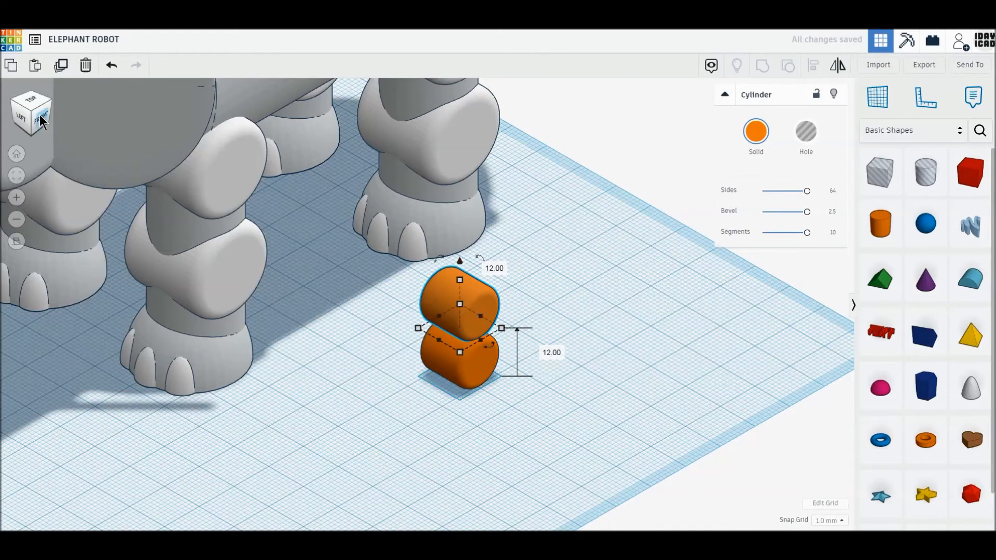
left_click(40, 114)
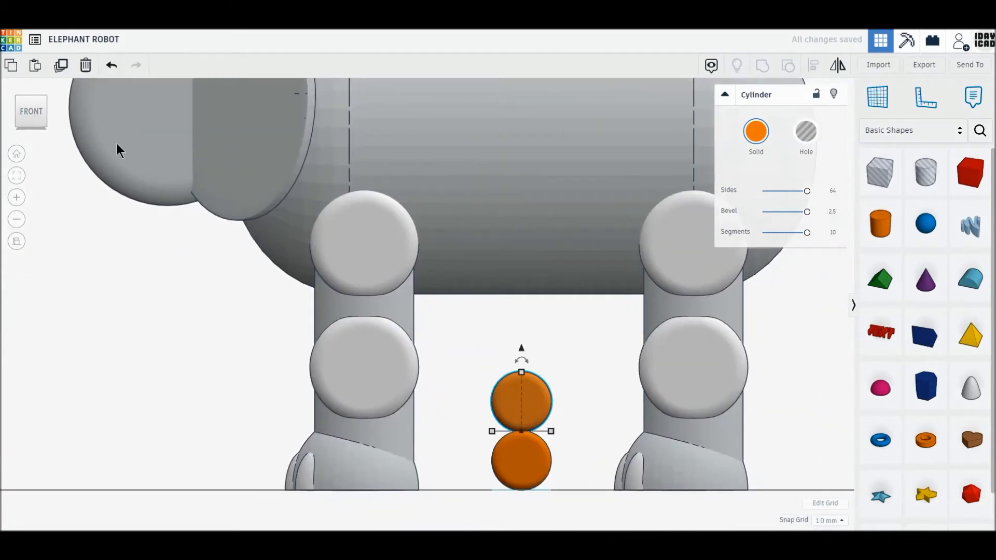
left_click(60, 68)
left_click(59, 72)
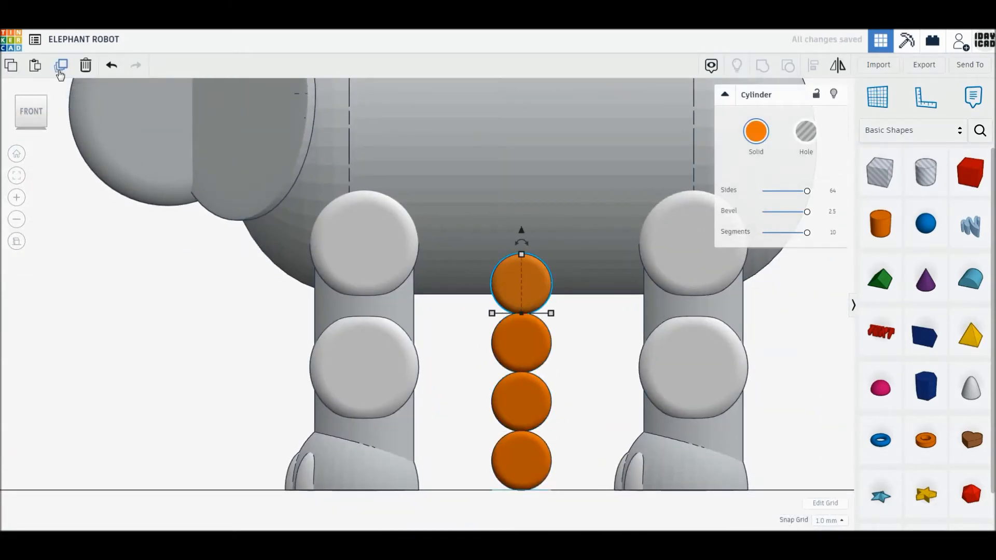
Step: Place another solid cylinder beside the stack and set its base to 10 × 10 mm
left_click(18, 98)
left_click(565, 394)
left_click_drag(880, 223, 540, 376)
left_click(608, 376)
left_click(617, 418)
type("10")
key("Tab")
type("10")
key("Return")
Step: Make the 10 mm wide cylinder 50 mm tall with 64 sides
left_click_drag(506, 297, 504, 220)
left_click(554, 301)
type("50")
key("Return")
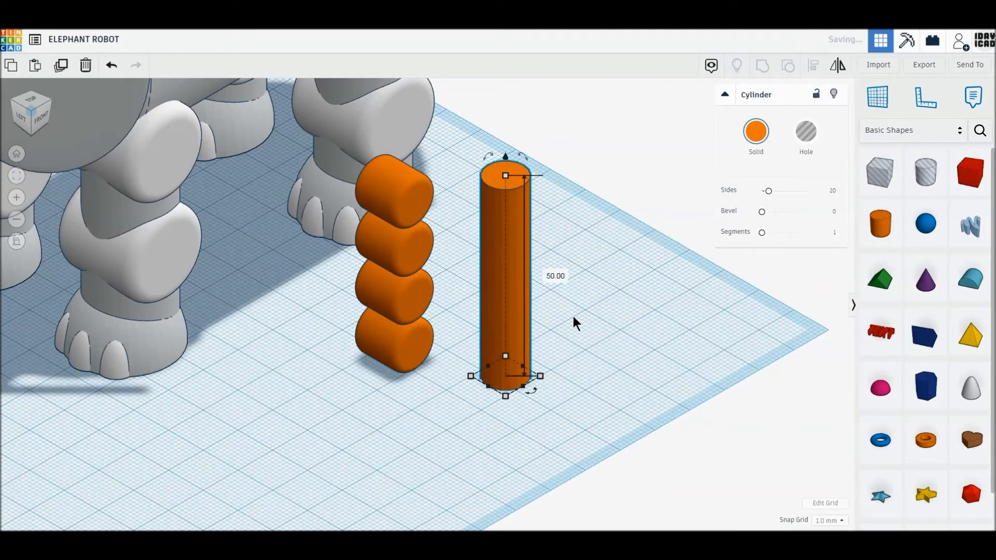
left_click_drag(768, 191, 840, 196)
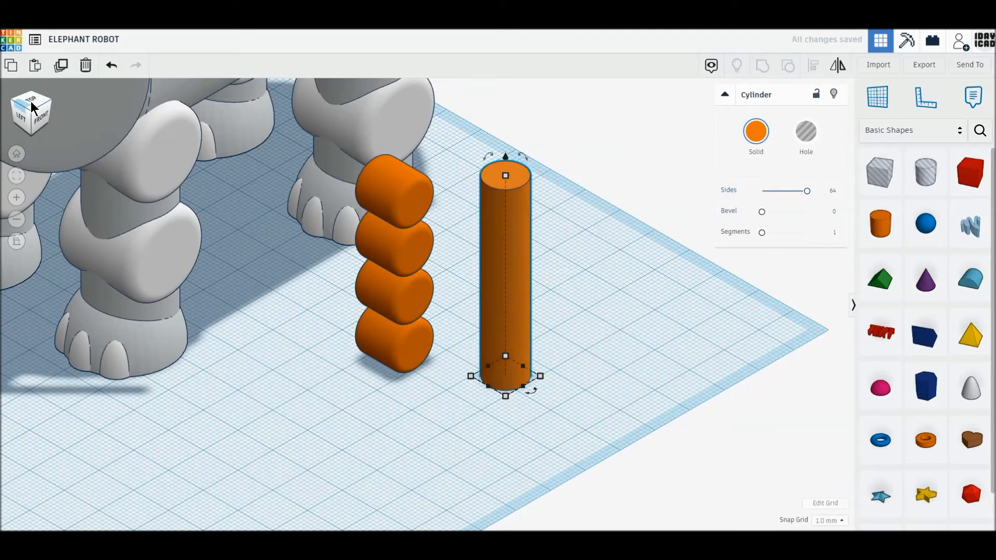
Step: Move the tall cylinder 12 mm left and 20 mm back so it runs through the centre of the stacked segments
left_click(31, 107)
left_click_drag(587, 275, 528, 181)
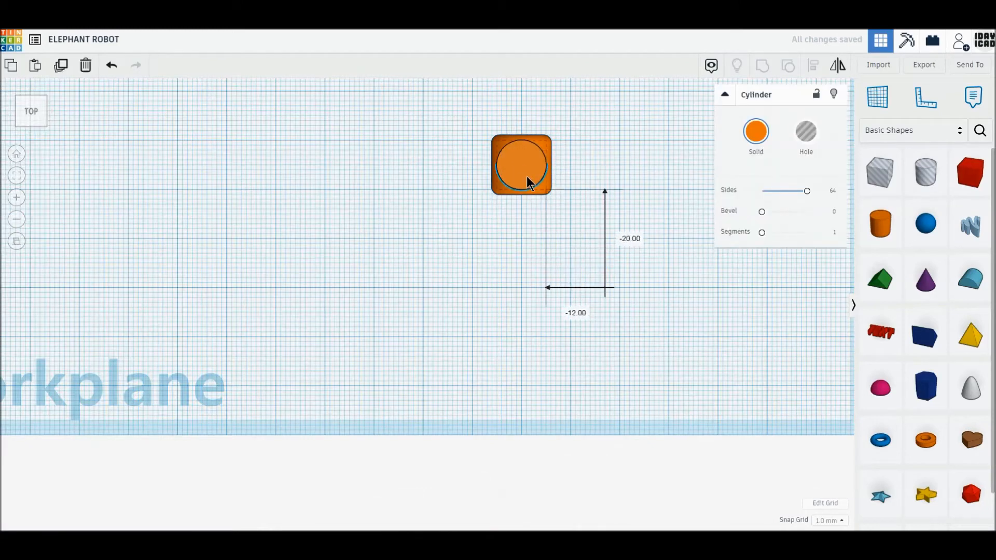
left_click_drag(442, 104, 630, 224)
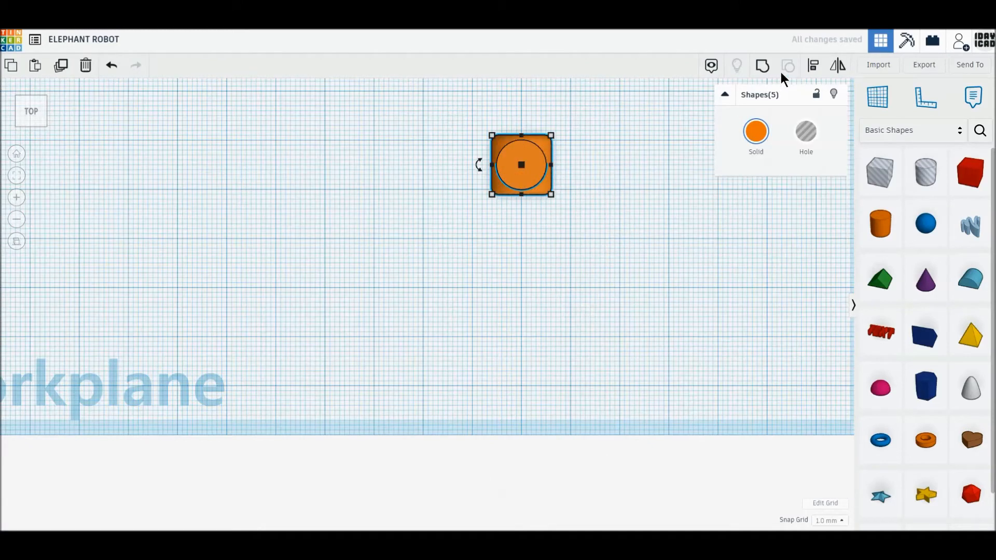
left_click(788, 65)
left_click(535, 207)
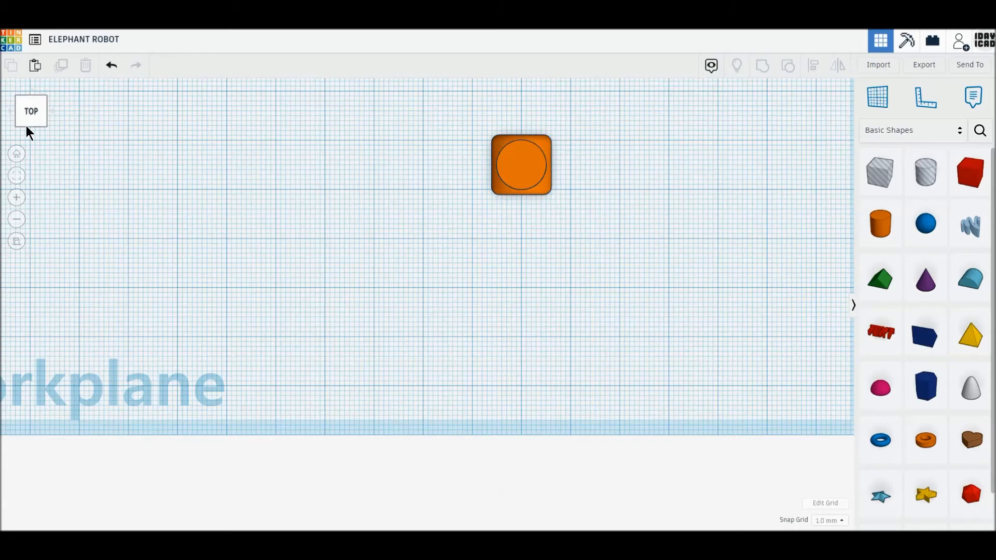
Step: Raise the core cylinder so it sticks out above the stack, and lift the core and segments together off the workplane
left_click(27, 127)
left_click(33, 126)
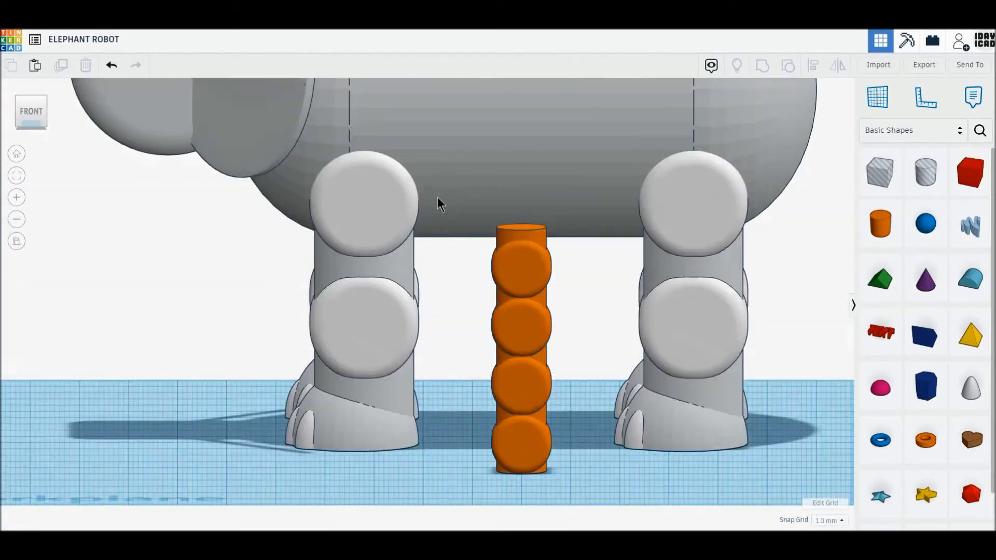
left_click(529, 250)
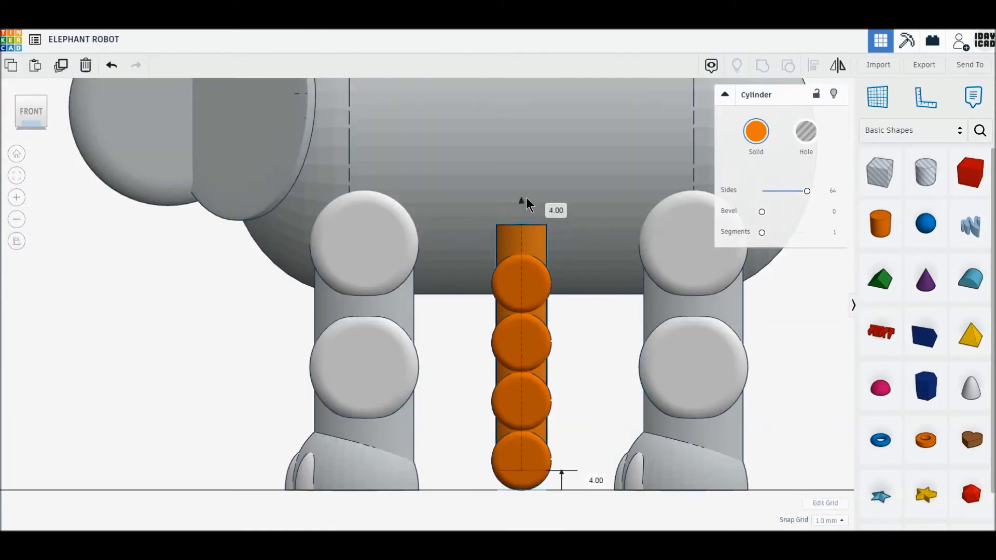
left_click_drag(526, 198, 526, 194)
left_click_drag(482, 300, 578, 473)
left_click_drag(522, 186, 528, 145)
left_click(578, 367)
Step: Place a solid cylinder on the workplane near the raised trunk and set its base to 10 × 10 mm
left_click(17, 98)
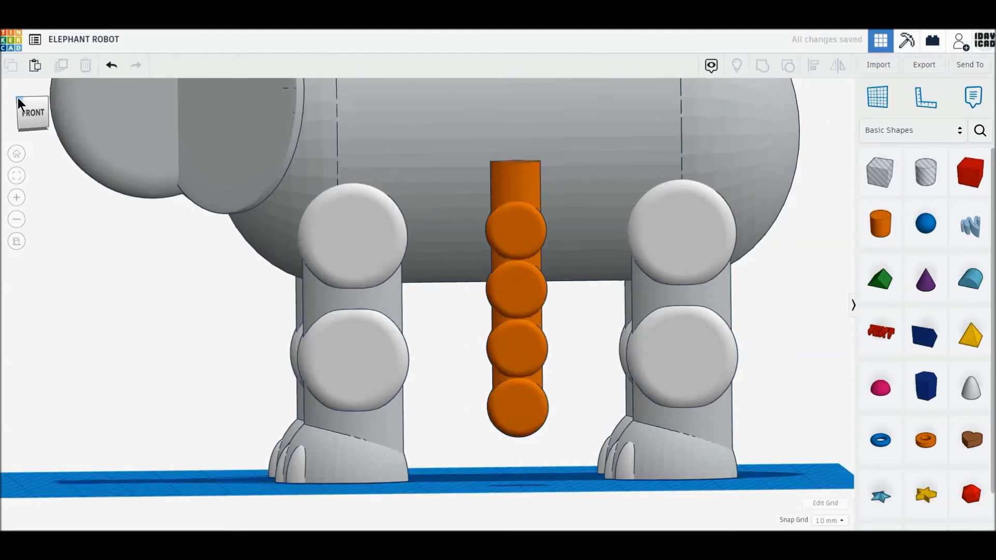
left_click_drag(880, 223, 392, 441)
left_click(498, 472)
type("10")
key("Return")
left_click(466, 411)
type("10")
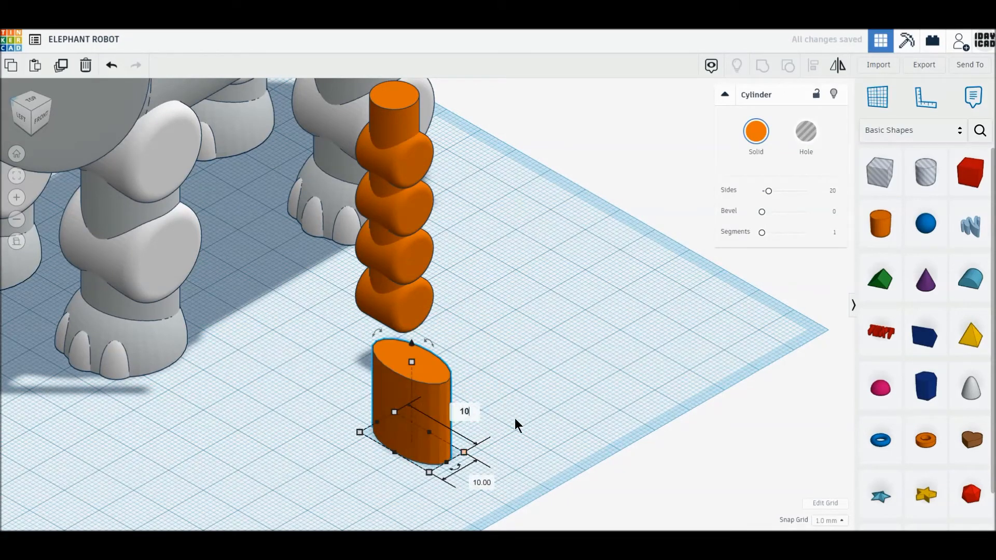
key("Return")
Step: Set the small cylinder's height to 10 mm and round it with 64 sides and bevel 2.5
left_click(394, 351)
left_click(442, 390)
type("10")
key("Return")
left_click_drag(769, 191, 857, 190)
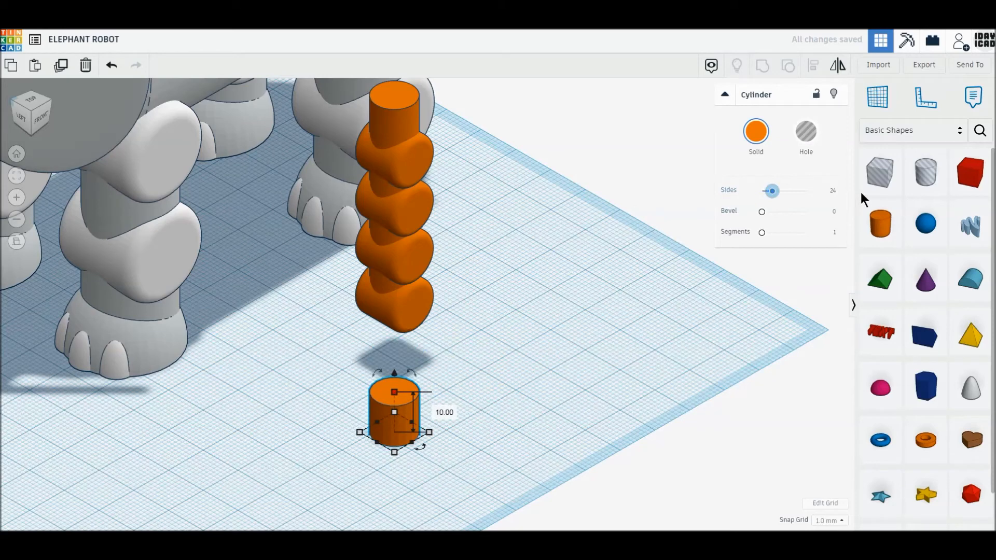
left_click_drag(761, 211, 841, 210)
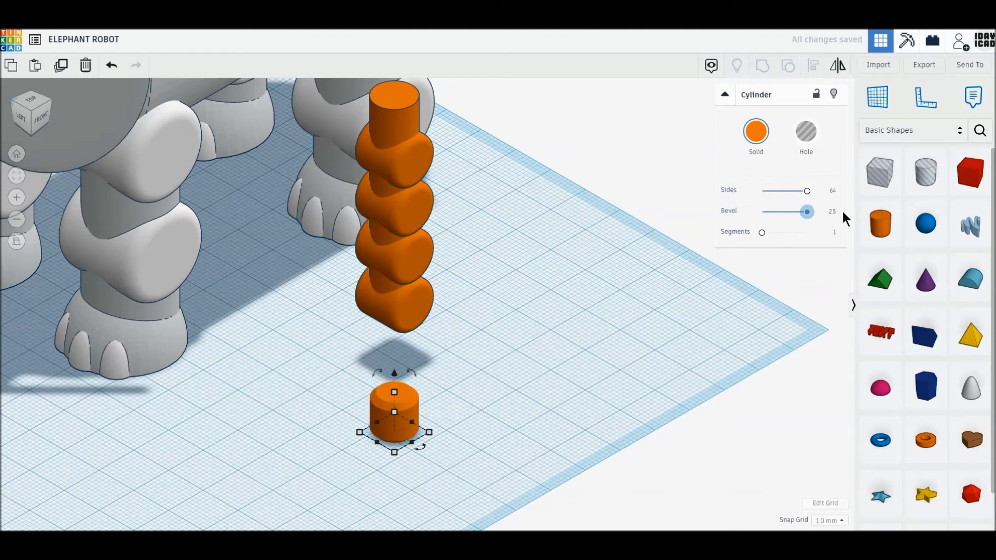
Step: Add a 64-sided hole cylinder and shrink it to a 5 × 3 mm oval over the small rounded cylinder
left_click(925, 172)
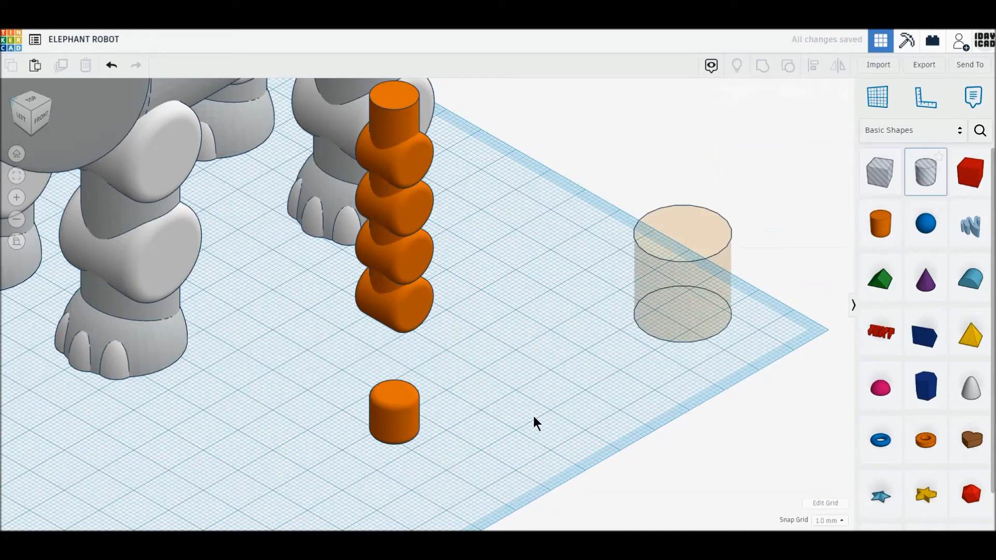
left_click(490, 441)
left_click(31, 101)
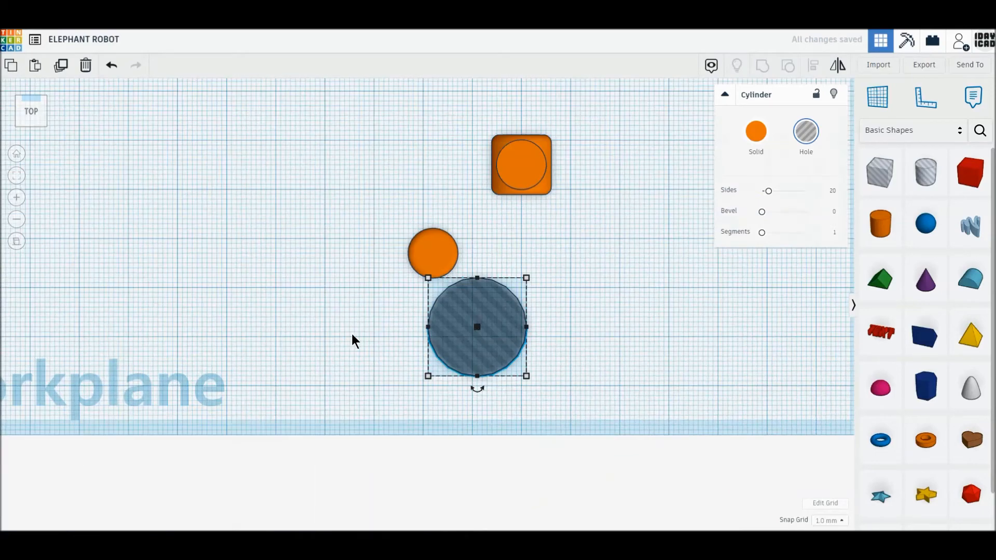
scroll(351, 334, "up", 3)
left_click_drag(768, 190, 847, 200)
left_click_drag(534, 336, 520, 292)
left_click_drag(567, 376, 453, 245)
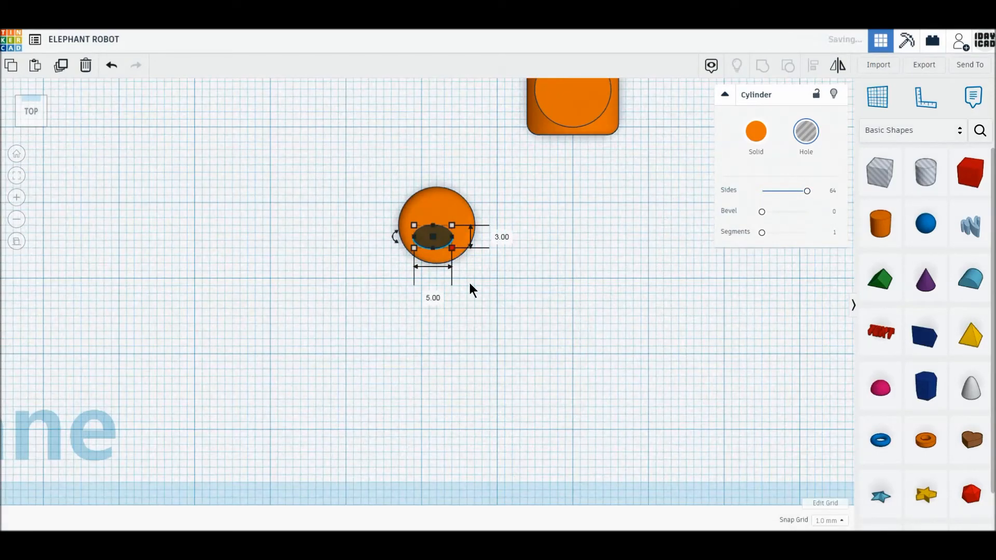
left_click(470, 289)
Step: Widen the oval hole to about 6 mm, and duplicate it 4 mm toward the back to form a second nostril
scroll(445, 306, "up", 5)
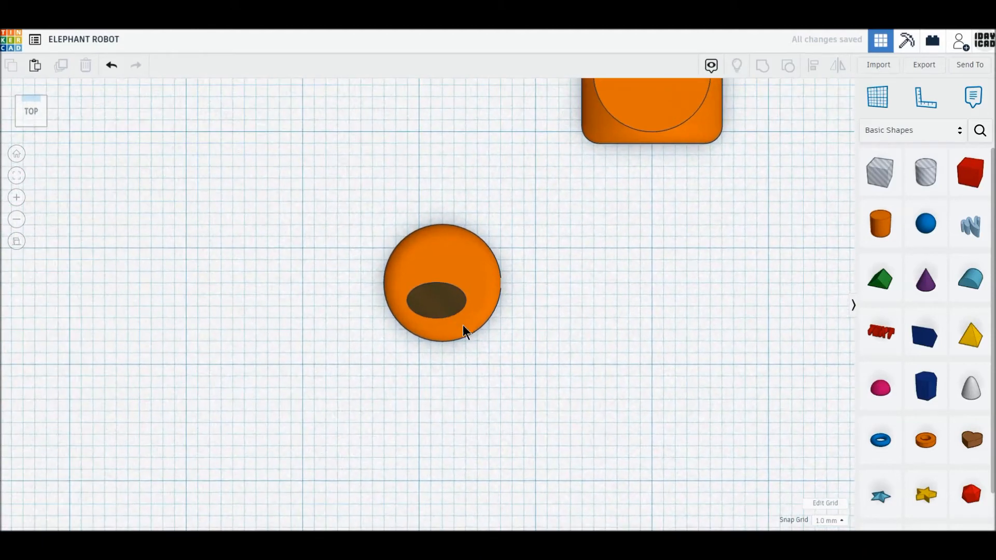
left_click(464, 319)
left_click_drag(470, 321, 462, 267)
left_click(59, 75)
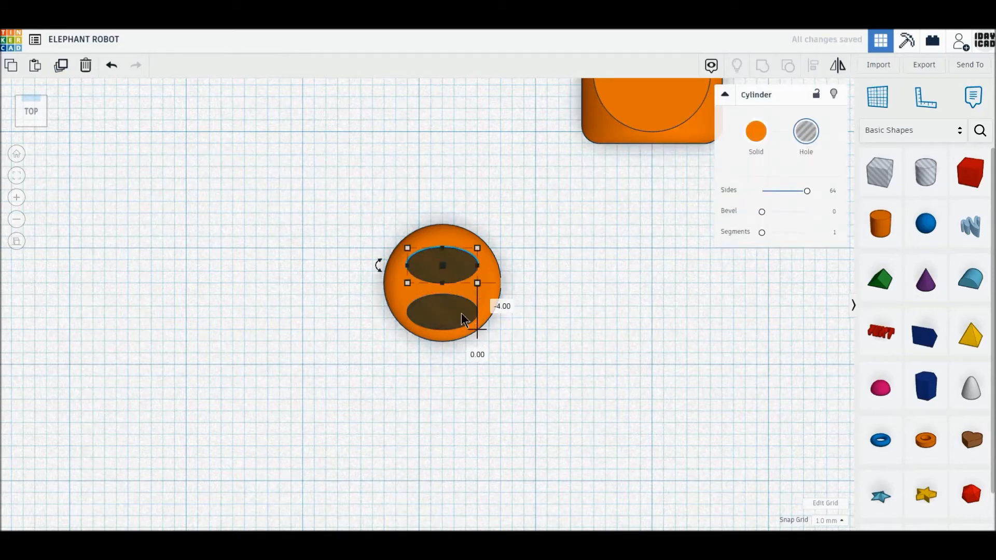
Step: Centre the paired oval holes in the rounded cylinder, both front-to-back and vertically, and group everything to cut the nostrils
left_click(460, 312, "shift")
left_click(762, 69)
left_click_drag(328, 180, 509, 365)
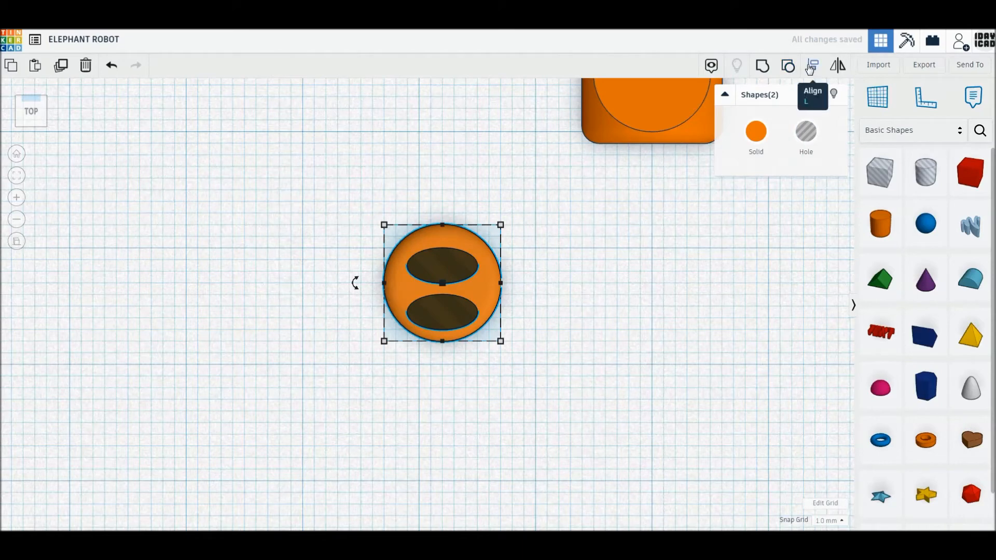
left_click(810, 67)
left_click(369, 284)
left_click(32, 126)
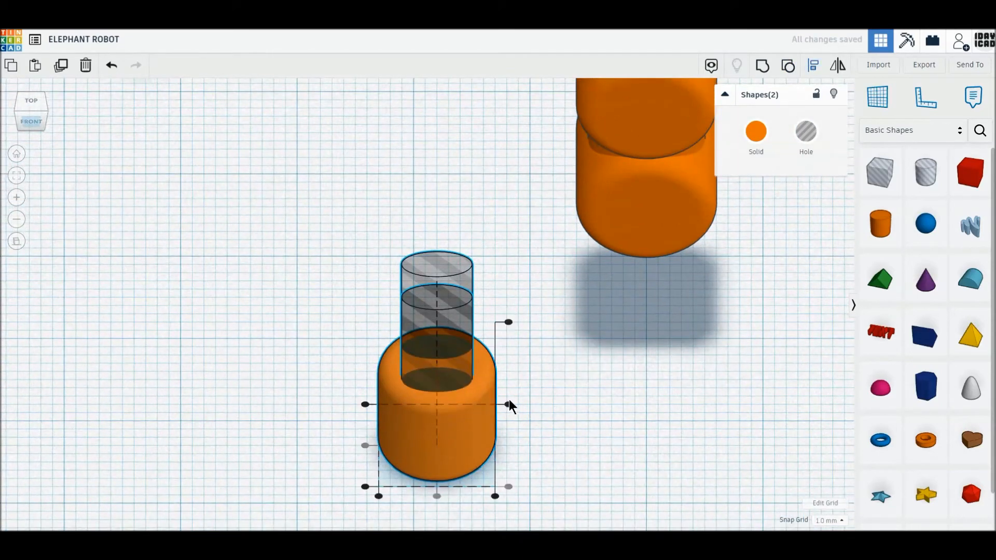
left_click(508, 404)
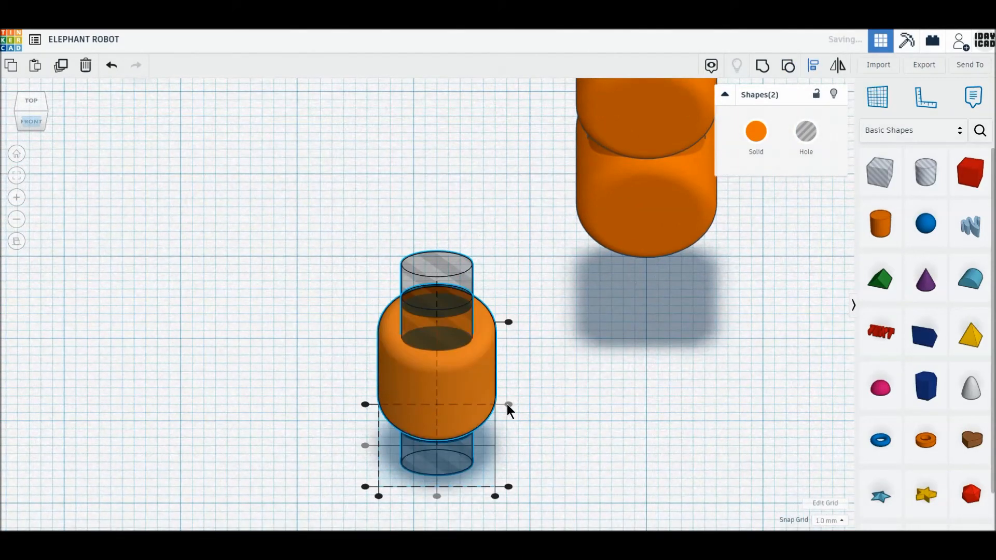
left_click(763, 68)
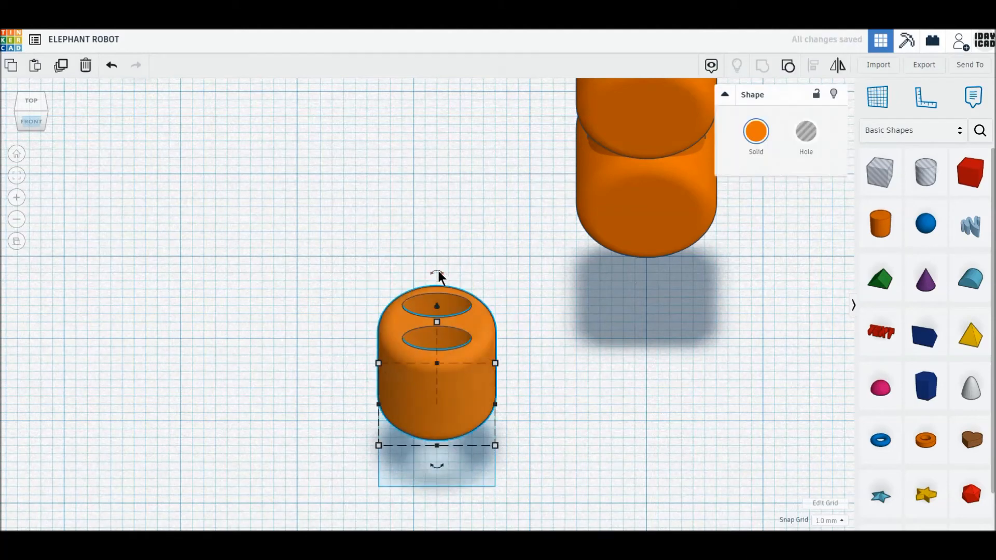
Step: Tilt the nostril piece 45° and move it up against the lowest segment of the orange trunk
left_click_drag(438, 270, 468, 301)
left_click(27, 121)
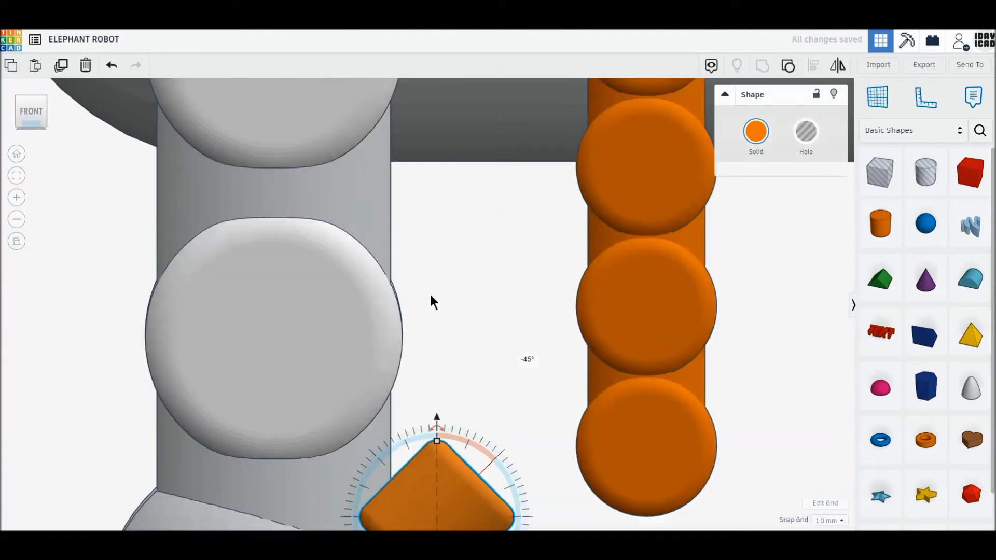
left_click_drag(380, 435, 538, 439)
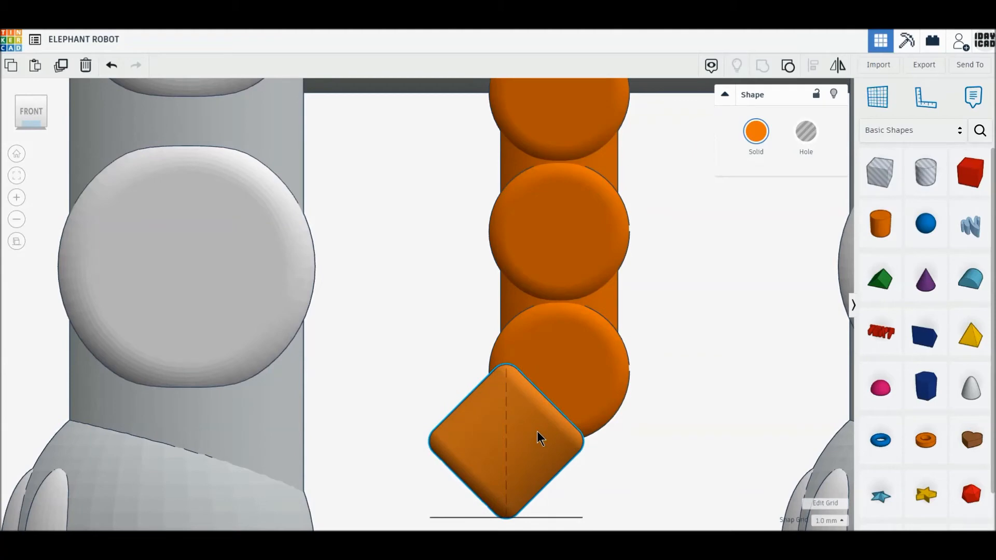
left_click_drag(506, 342, 507, 324)
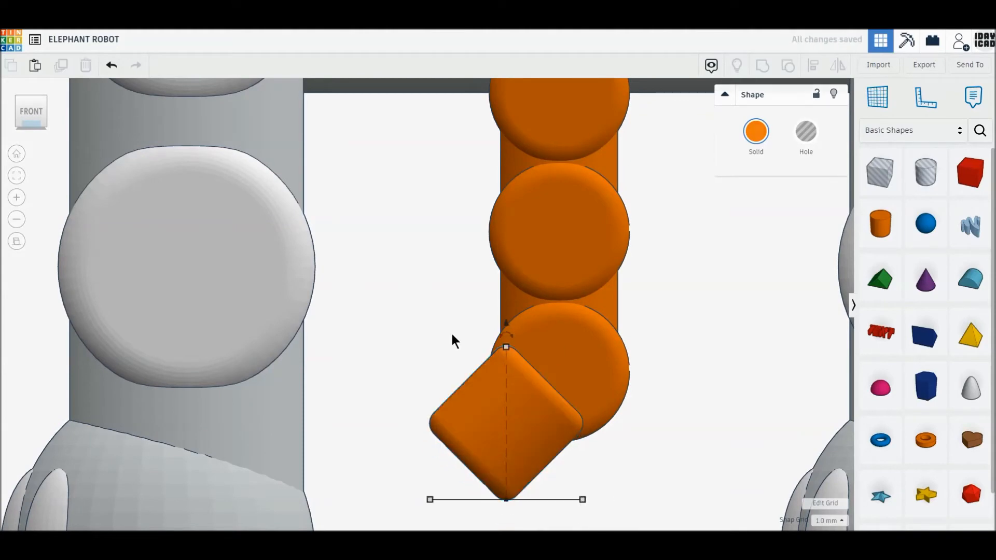
left_click(452, 339)
Step: Align the nostril tip and all the orange trunk parts on a common front-to-back centre
left_click(29, 97)
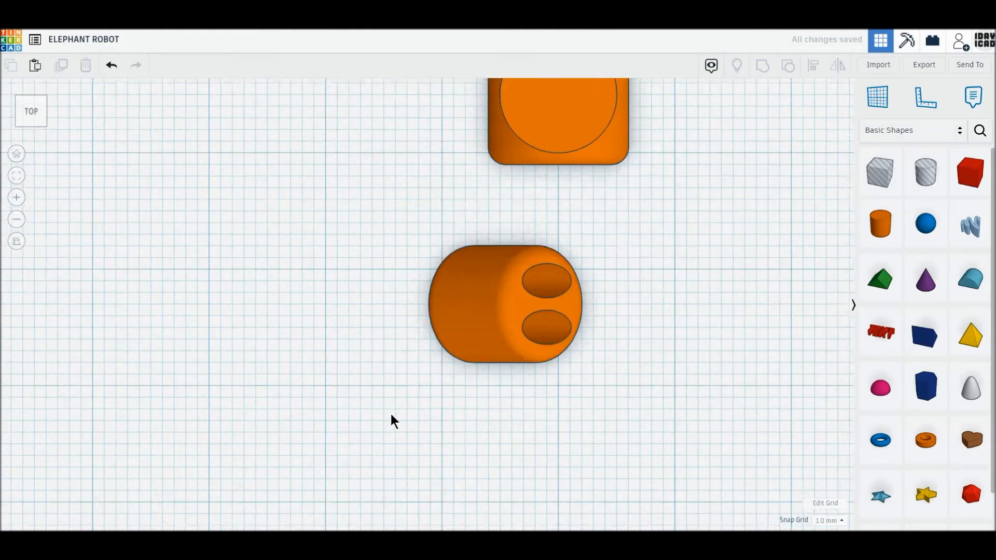
left_click_drag(363, 125, 645, 440)
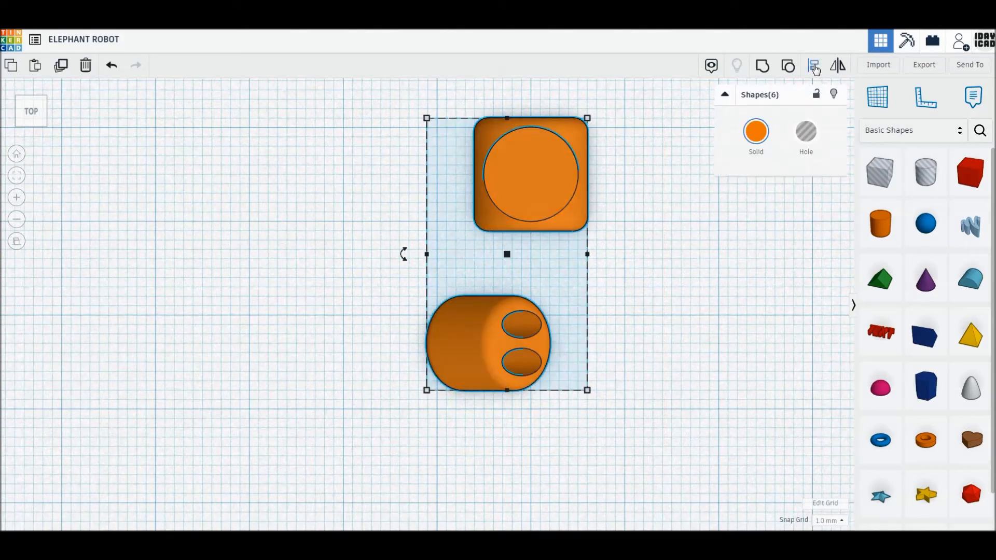
left_click(814, 65)
left_click(413, 254)
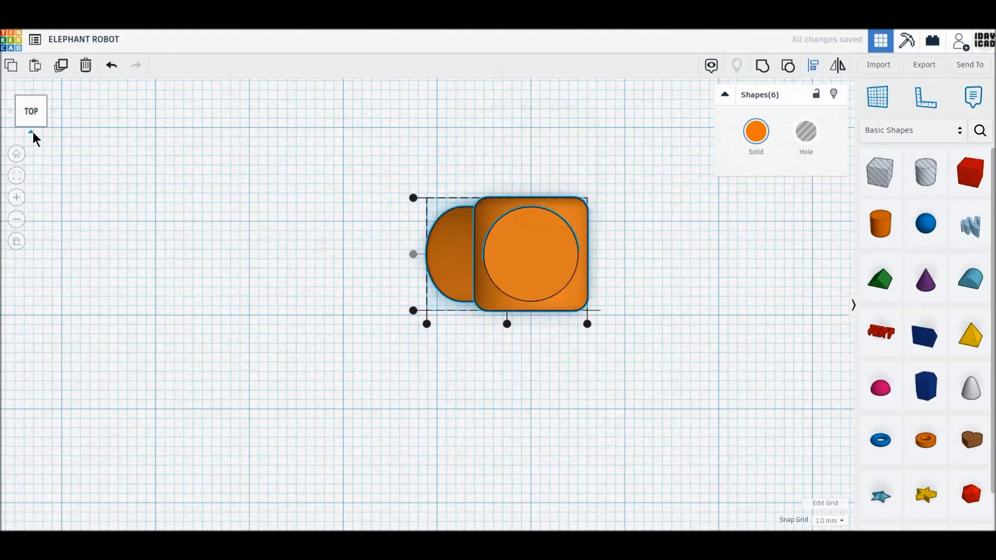
left_click(31, 132)
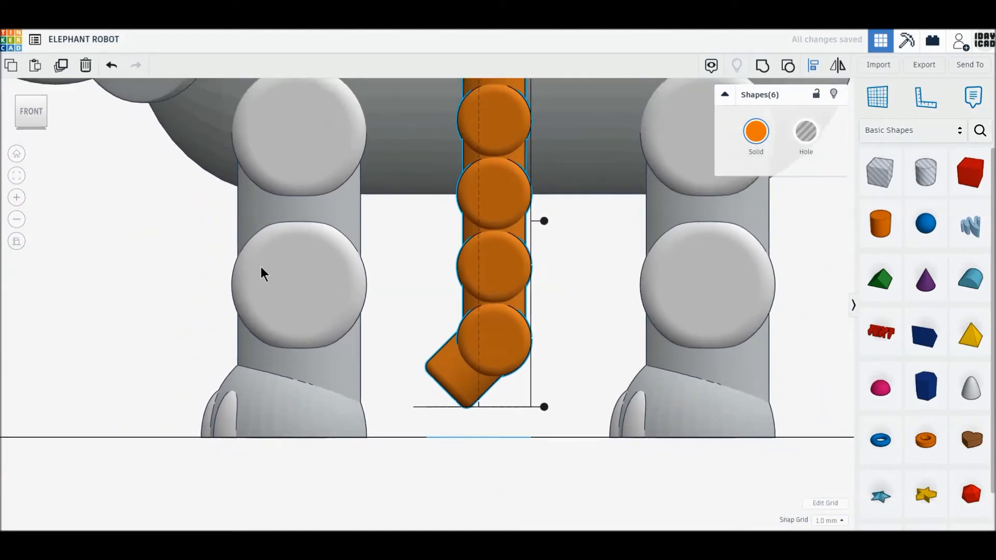
scroll(233, 287, "down", 2)
middle_click_drag(233, 287, 516, 396)
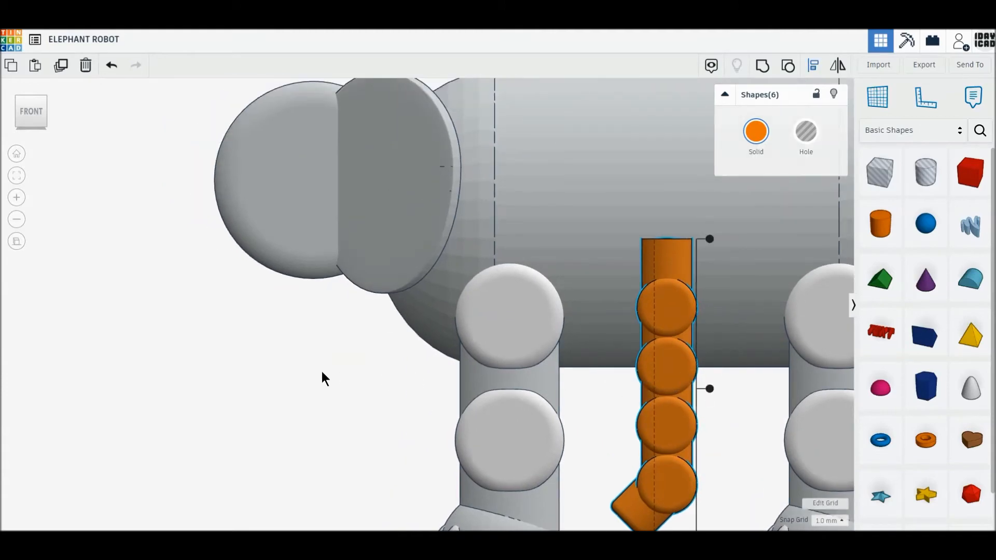
middle_click_drag(412, 344, 429, 349)
left_click(657, 368)
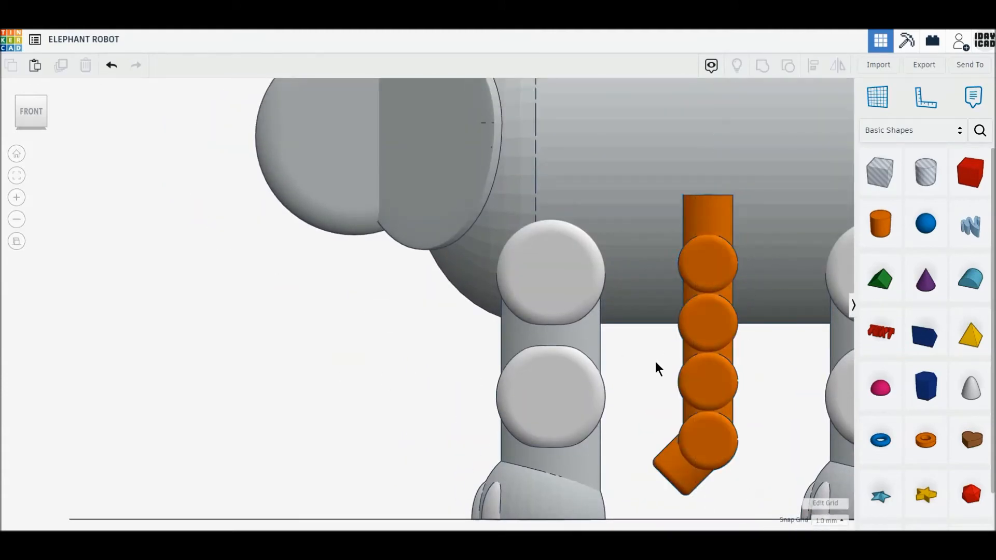
Step: Move the complete trunk along the body to the front of the head and raise it 11 mm
left_click(32, 96)
left_click_drag(716, 337, 622, 228)
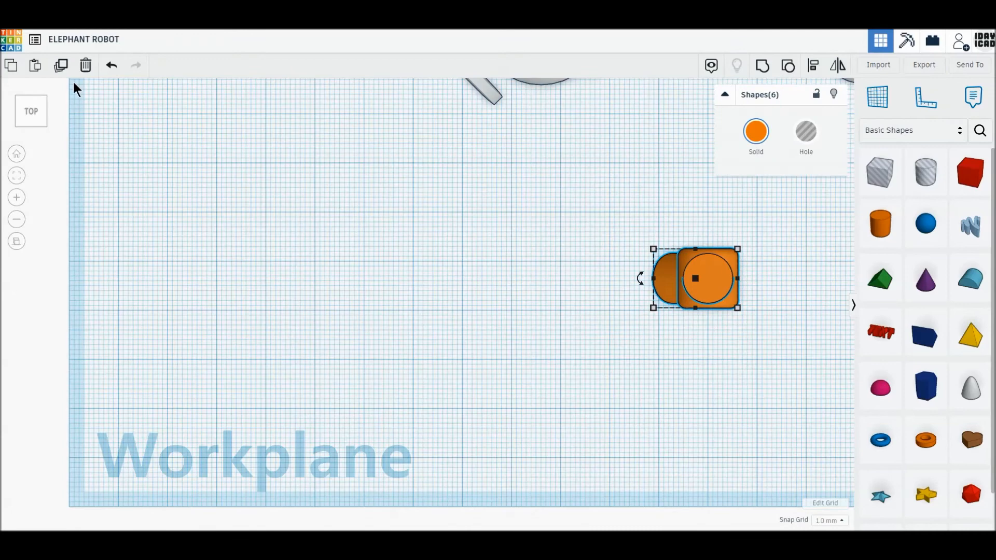
left_click(32, 130)
left_click_drag(684, 301, 284, 285)
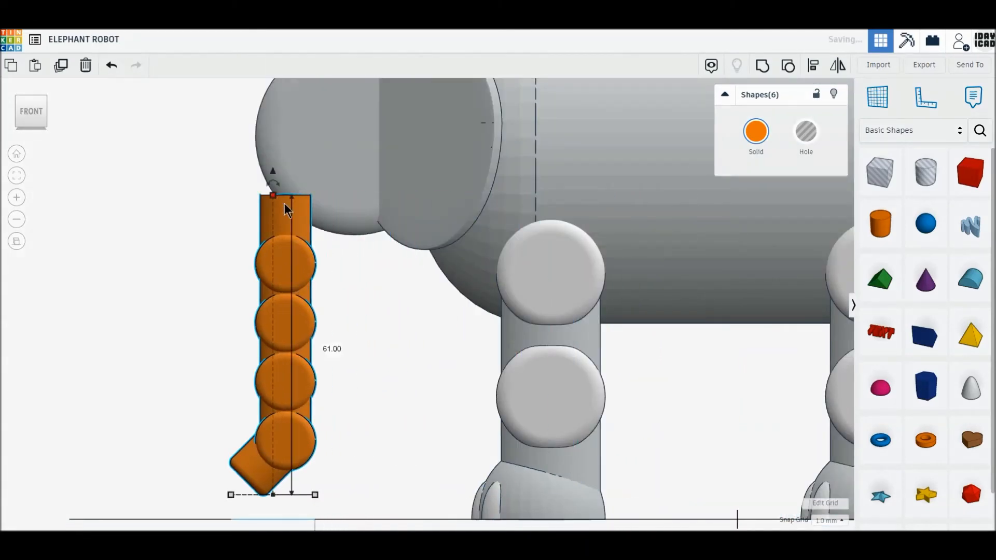
left_click_drag(273, 171, 274, 115)
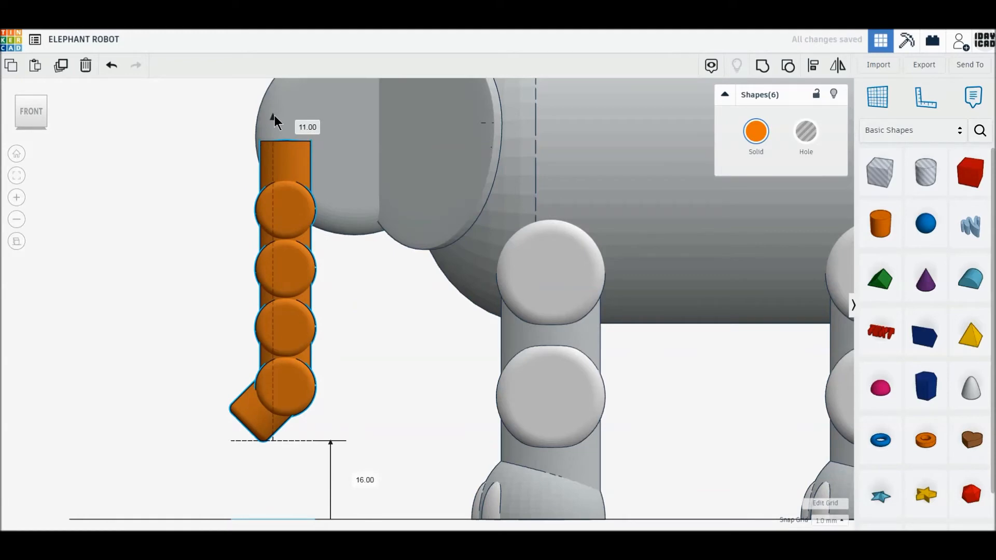
Step: Move the trunk sideways from the workplane onto the middle of the head's width
left_click(31, 97)
middle_click_drag(223, 154, 281, 370)
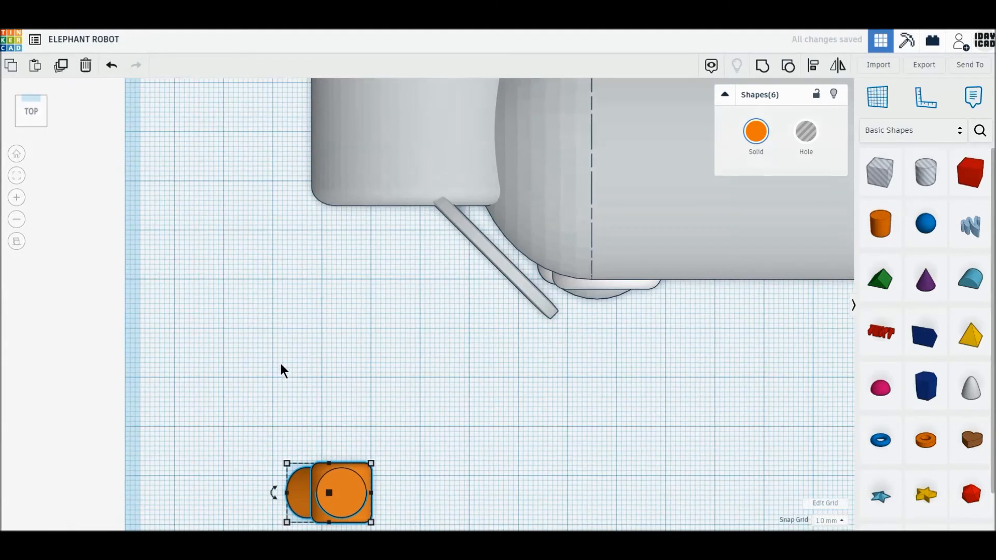
scroll(411, 371, "down", 3)
left_click_drag(369, 447, 369, 162)
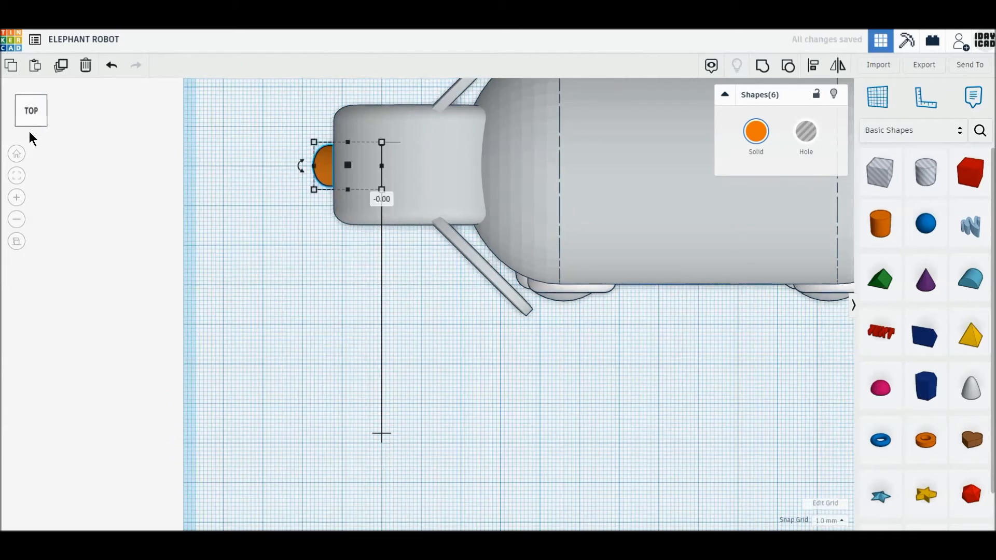
Step: Recolour the whole trunk with the light grey preset to match the elephant's body
left_click(30, 125)
left_click(756, 131)
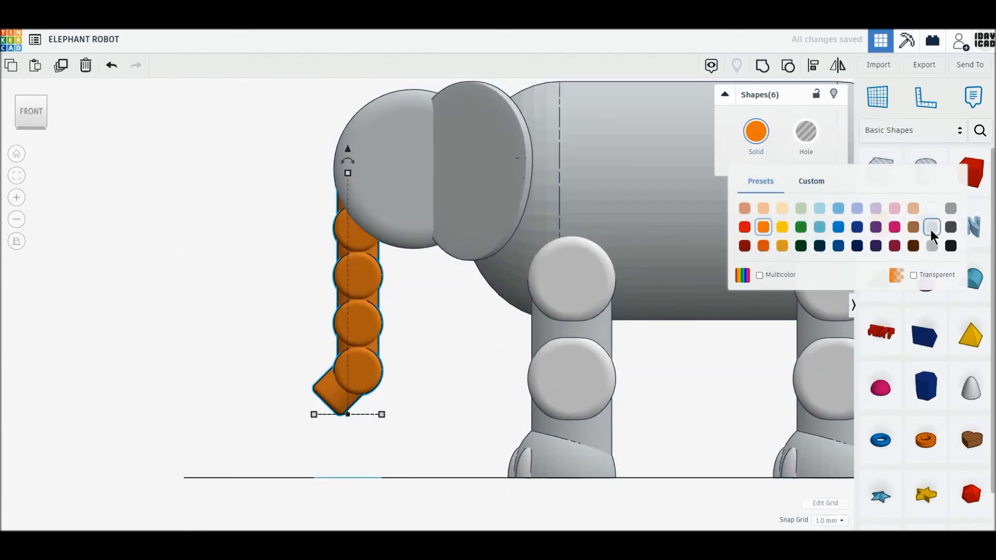
left_click(932, 229)
left_click(21, 111)
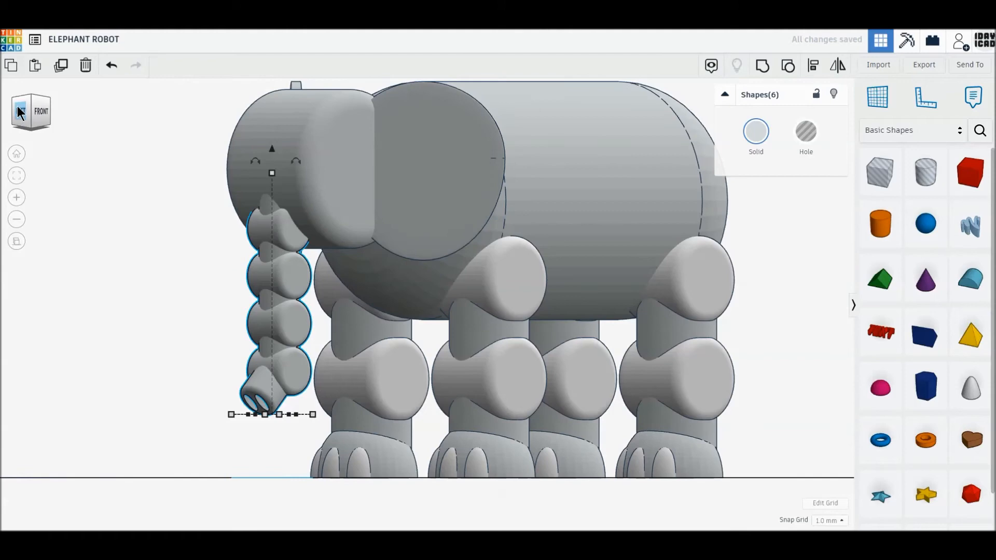
left_click(32, 96)
left_click(107, 170)
scroll(253, 273, "down", 1)
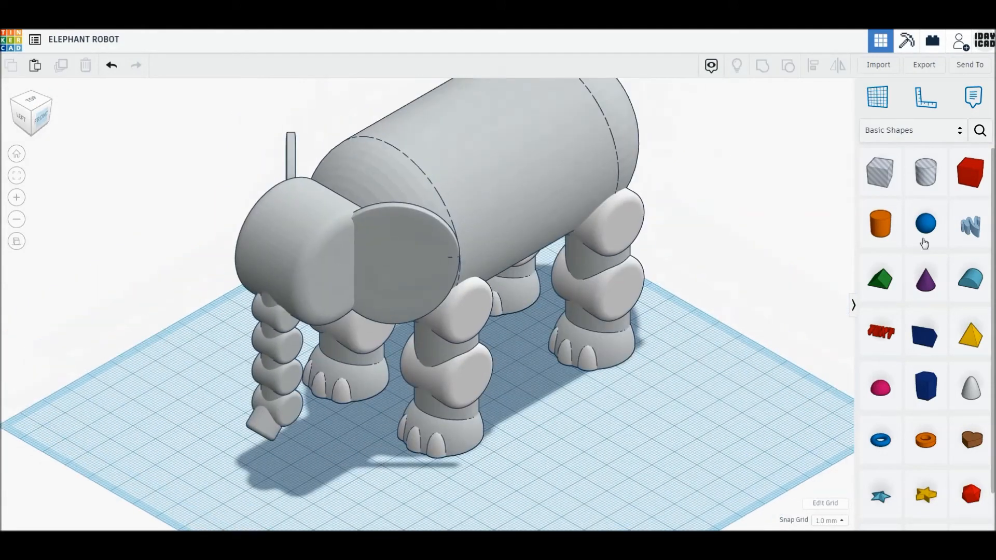
Step: Place a sphere on the workplane beside the elephant and set its base to 10 × 10 mm
left_click_drag(922, 240, 595, 384)
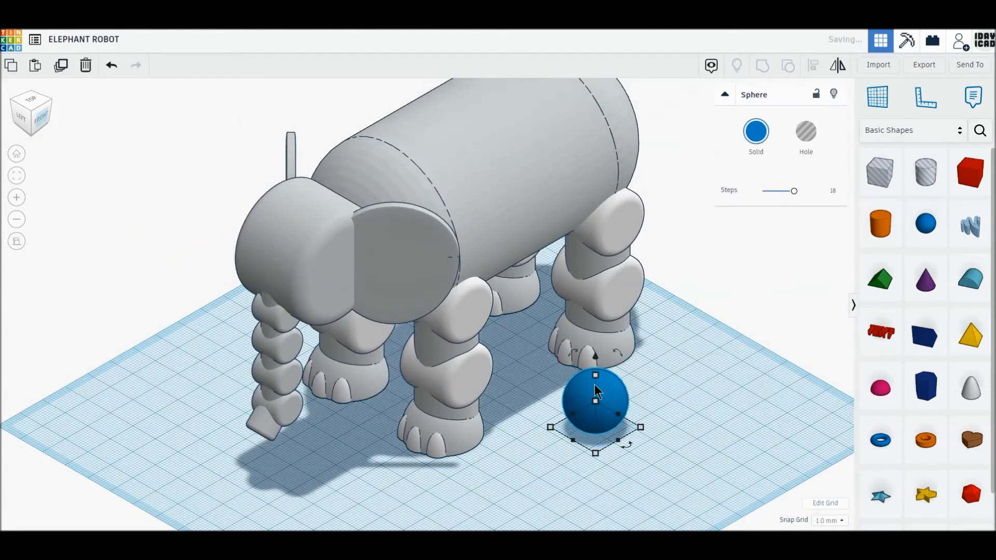
left_click(653, 460)
type("10")
key("Tab")
type("10")
key("Return")
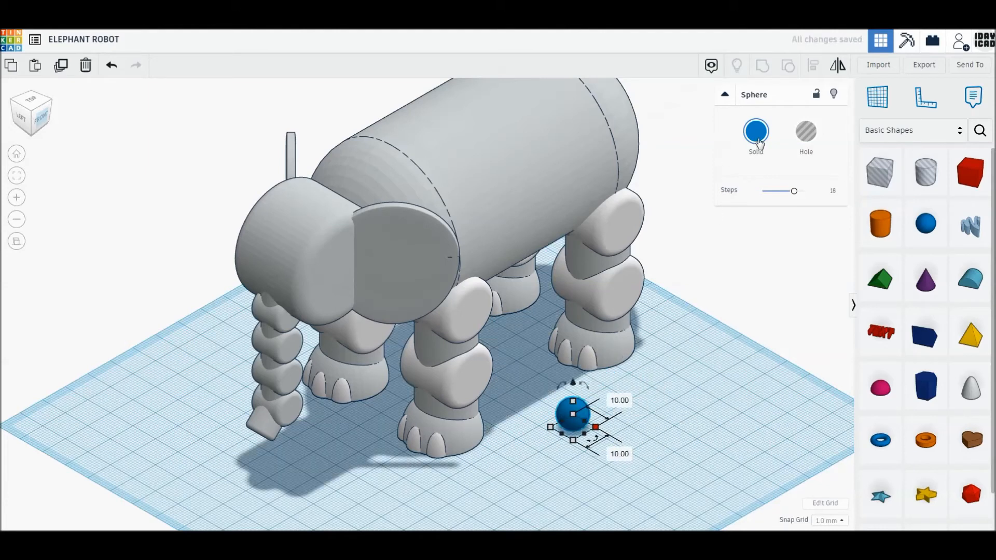
Step: Colour the small sphere dark grey and set its steps to 24
left_click(756, 131)
left_click(845, 208)
left_click(756, 131)
left_click_drag(794, 191, 834, 202)
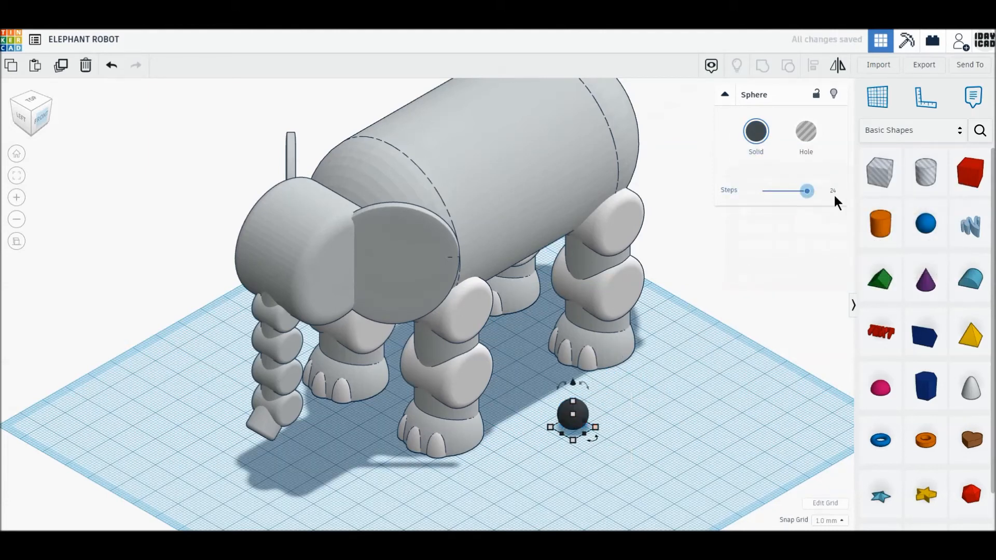
Step: Raise the dark sphere 73 mm to eye height and sink it into the near side of the head
left_click(41, 118)
left_click_drag(376, 493, 352, 218)
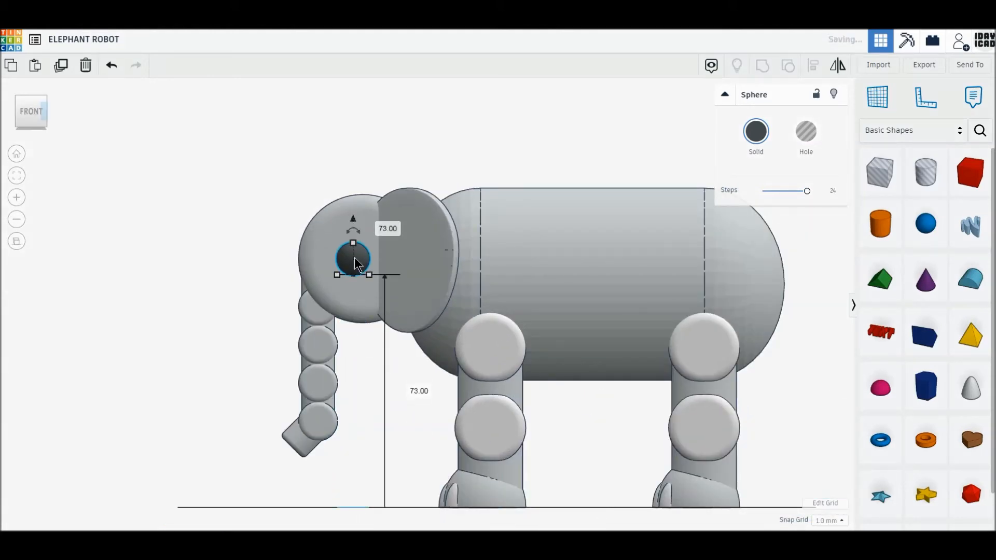
left_click(29, 92)
left_click_drag(358, 373, 340, 249)
Step: Duplicate the eye sphere and move the copy across toward the opposite side of the head
middle_click_drag(200, 240, 195, 367)
left_click(59, 76)
left_click_drag(365, 401, 366, 333)
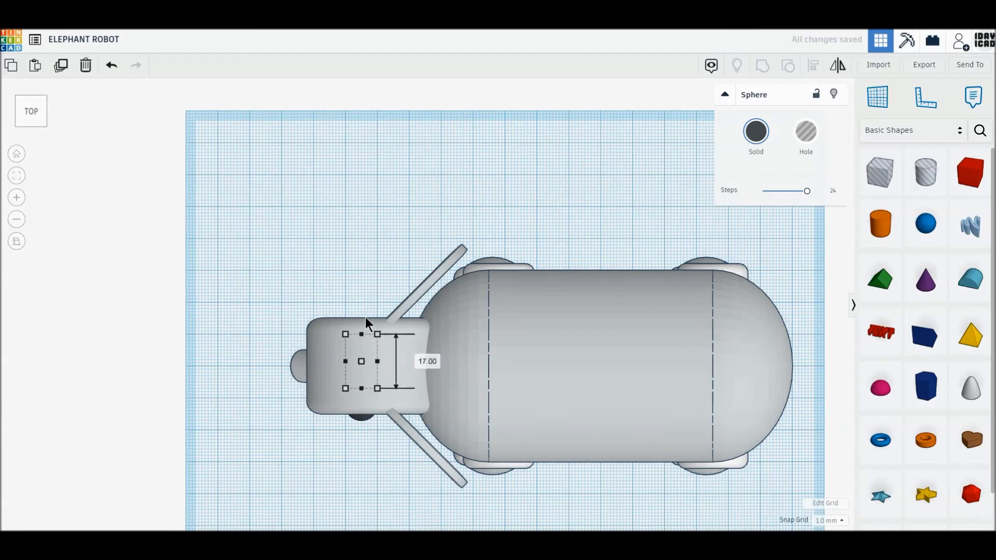
left_click(110, 66)
key("ctrl+z")
left_click_drag(364, 421, 364, 340)
left_click(234, 336)
left_click(17, 125)
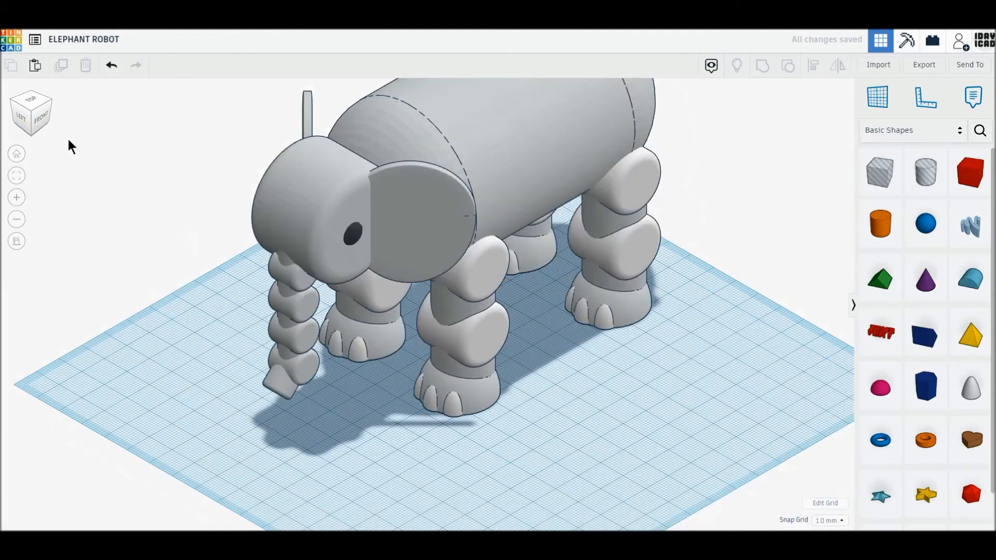
left_click(42, 116)
left_click(19, 99)
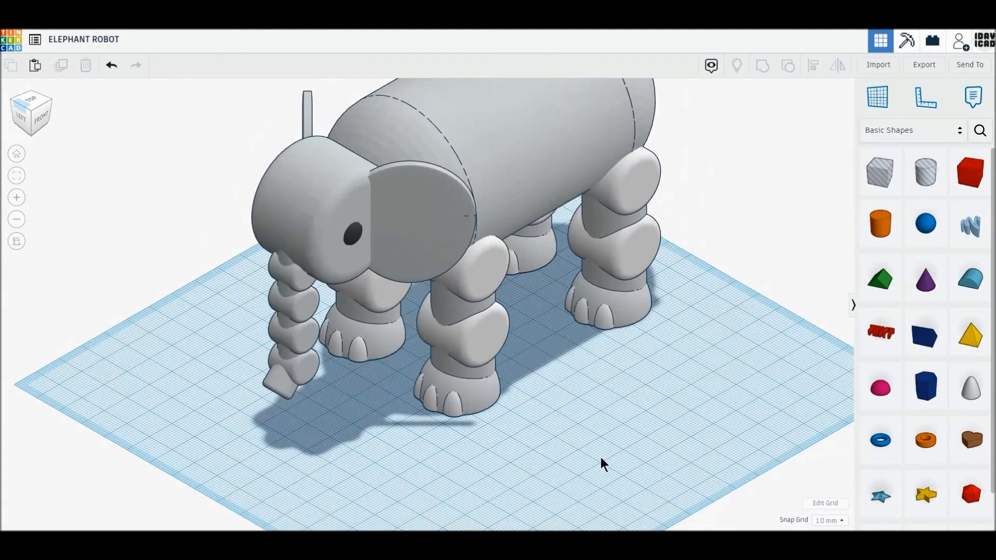
Step: Place a torus, a hole box and a sphere on the empty workplane in front of the elephant
left_click_drag(880, 439, 685, 414)
left_click_drag(880, 172, 595, 437)
left_click(754, 369)
Step: Set the torus to radius 10, tube 2, 24 sides and 24 steps, and shift it 2 mm toward the sphere
left_click(31, 100)
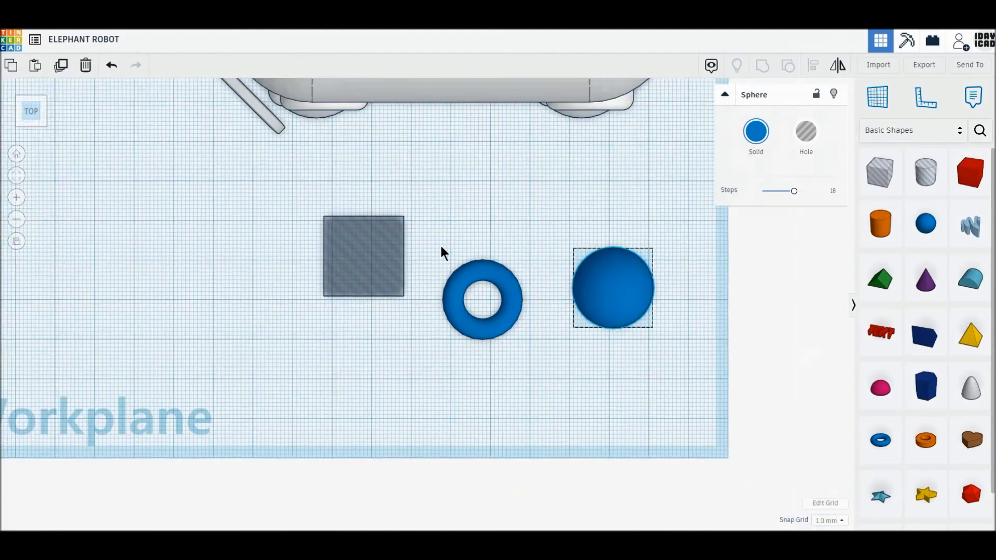
left_click(473, 312)
mouse_move(791, 237)
left_mouse_down()
mouse_move(833, 244)
mouse_move(806, 234)
left_mouse_up()
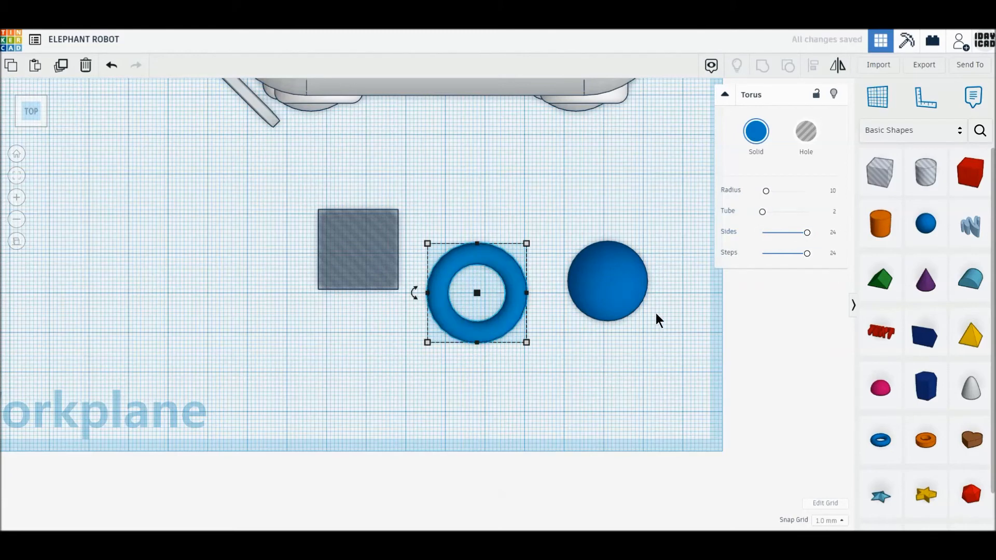
scroll(525, 344, "up", 2)
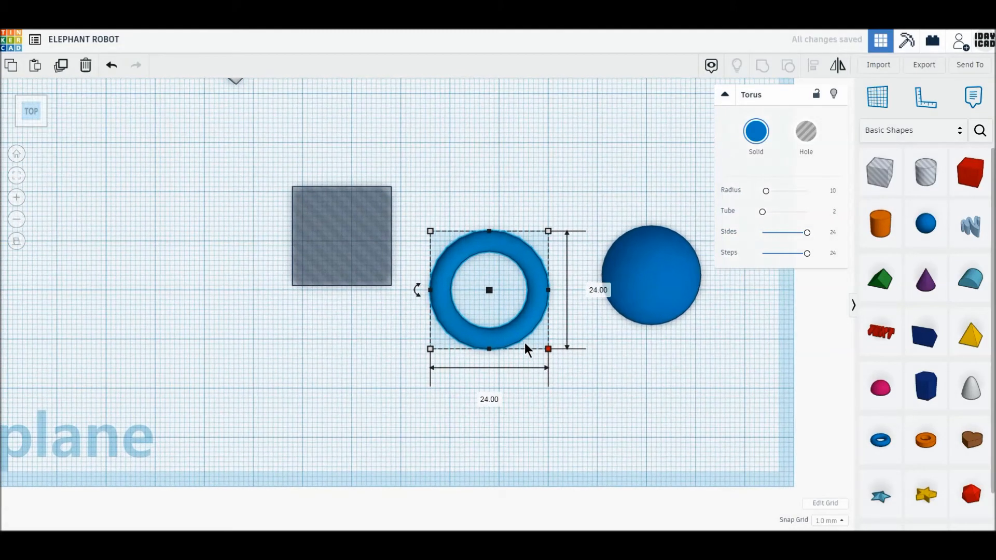
scroll(553, 338, "up", 3)
left_click_drag(535, 358, 550, 358)
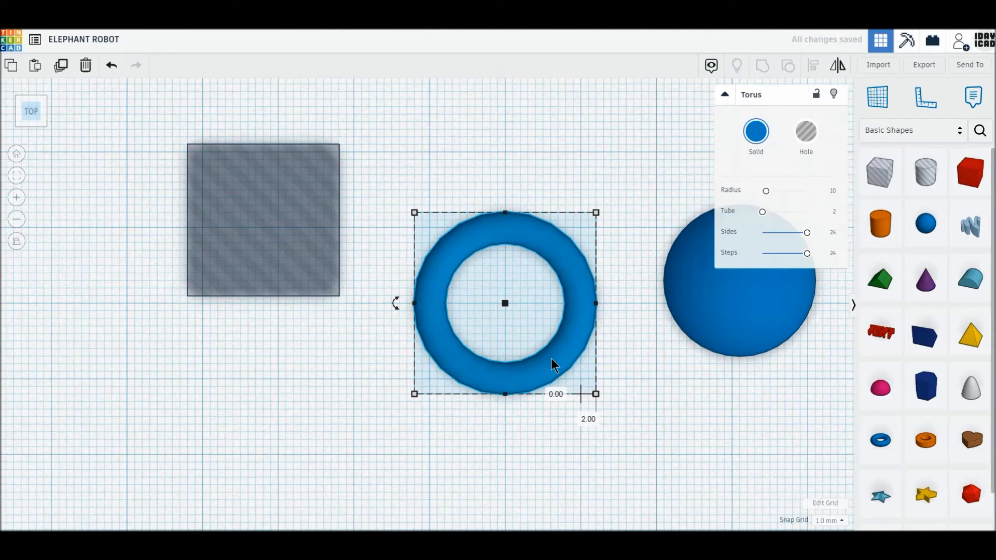
Step: Cut the torus to a quarter arc by grouping it with a 40 mm long hole box and a copy covering its front half
mouse_move(328, 237)
left_mouse_down()
mouse_move(432, 256)
mouse_move(460, 247)
mouse_move(413, 291)
mouse_move(432, 453)
left_mouse_up()
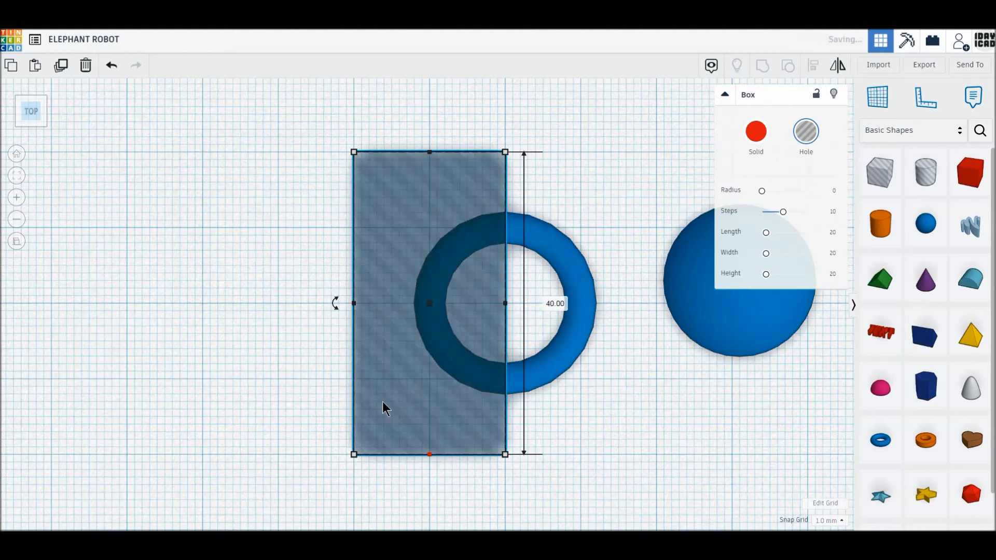
left_click(61, 66)
left_click_drag(505, 152, 653, 303)
left_click_drag(266, 176, 614, 348)
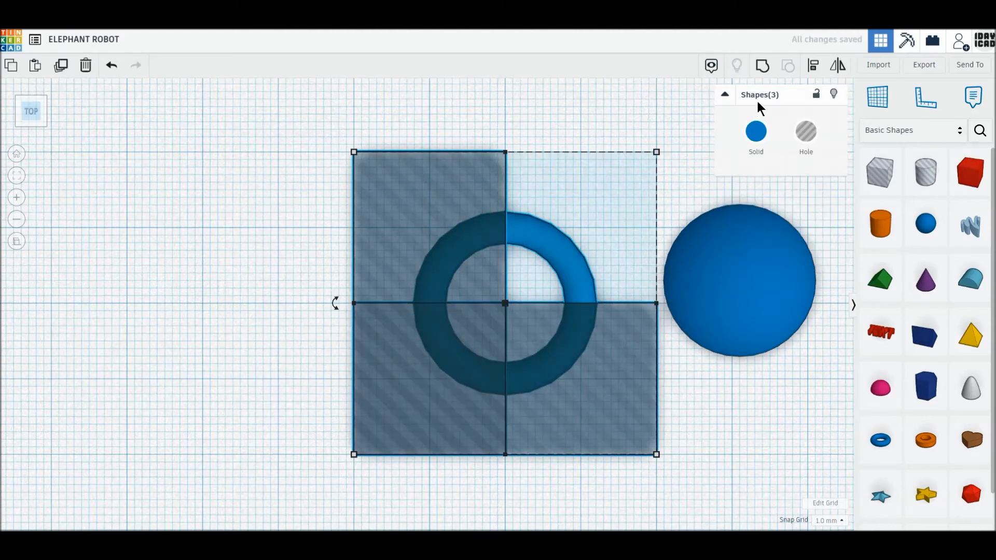
left_click(761, 66)
Step: Resize the sphere beside the quarter arc to a 4 by 4 mm footprint and set its steps to 24
left_click(778, 311)
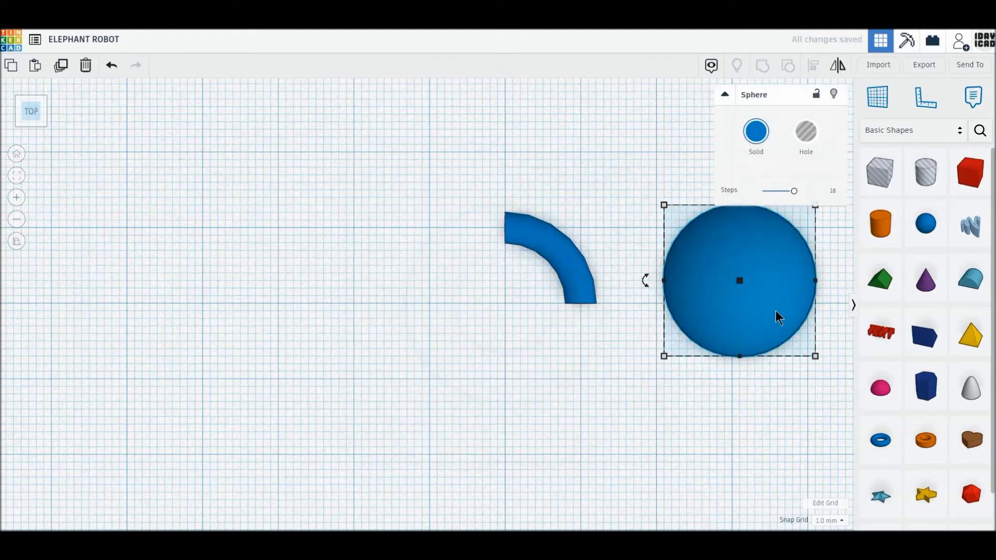
middle_click_drag(717, 293, 644, 362)
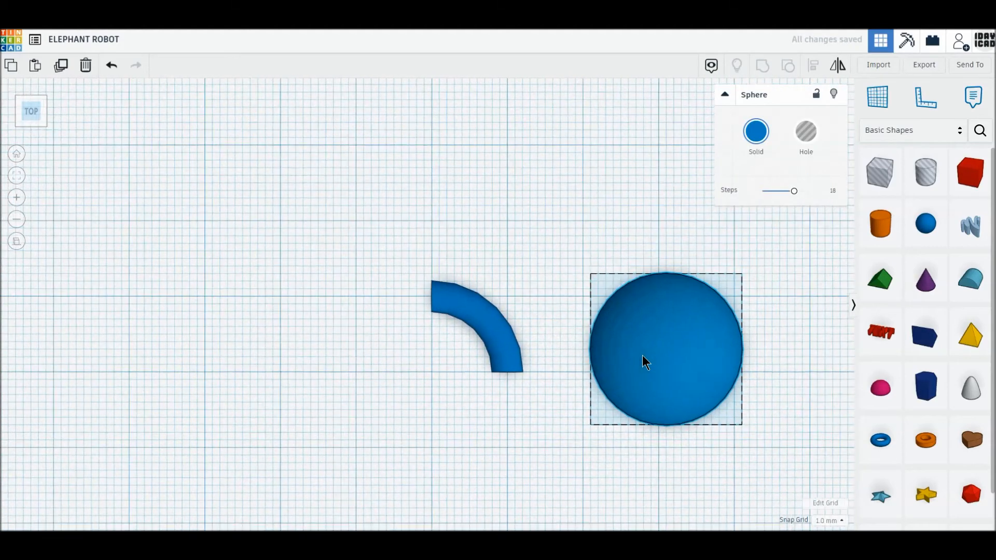
left_click_drag(744, 278, 621, 395)
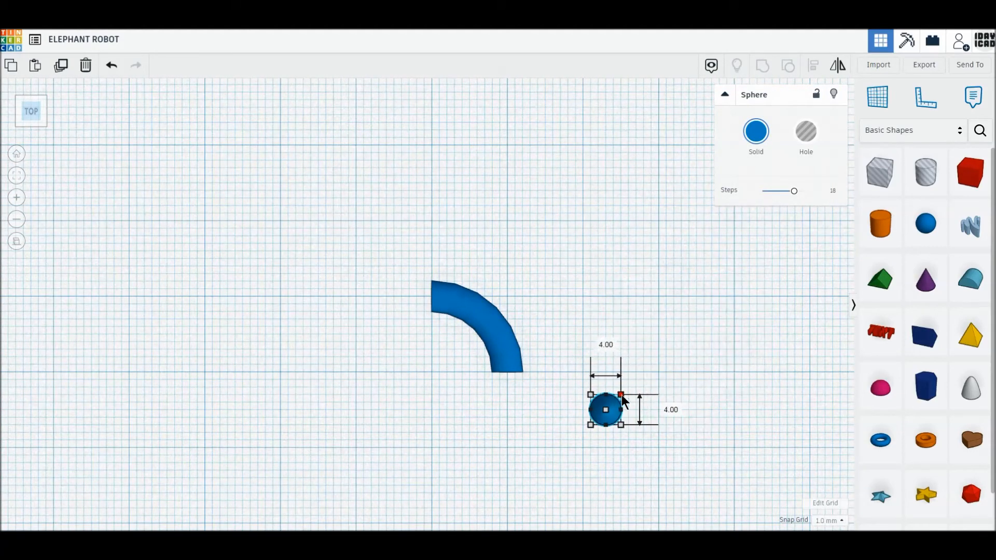
left_click_drag(794, 190, 820, 190)
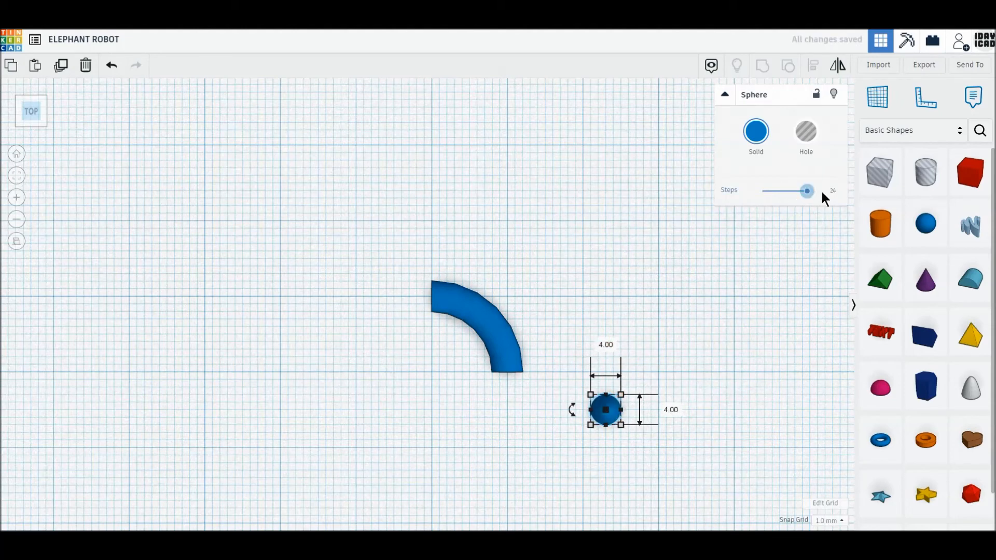
Step: Rotate the elongated sphere 90° so it lies flat and set its height above the workplane to 0 mm
left_click(17, 122)
left_click_drag(551, 273, 578, 313)
left_click(649, 369)
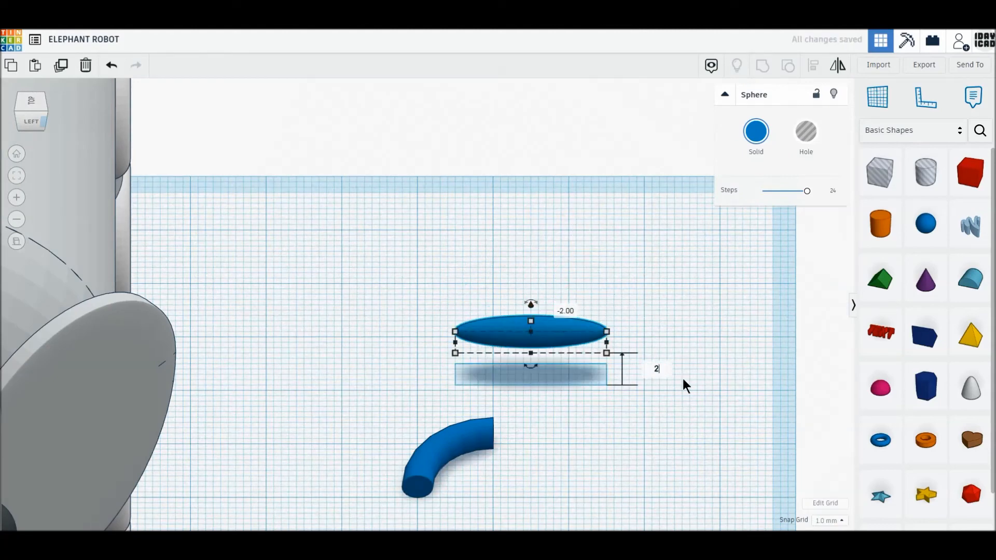
type("0")
key("Return")
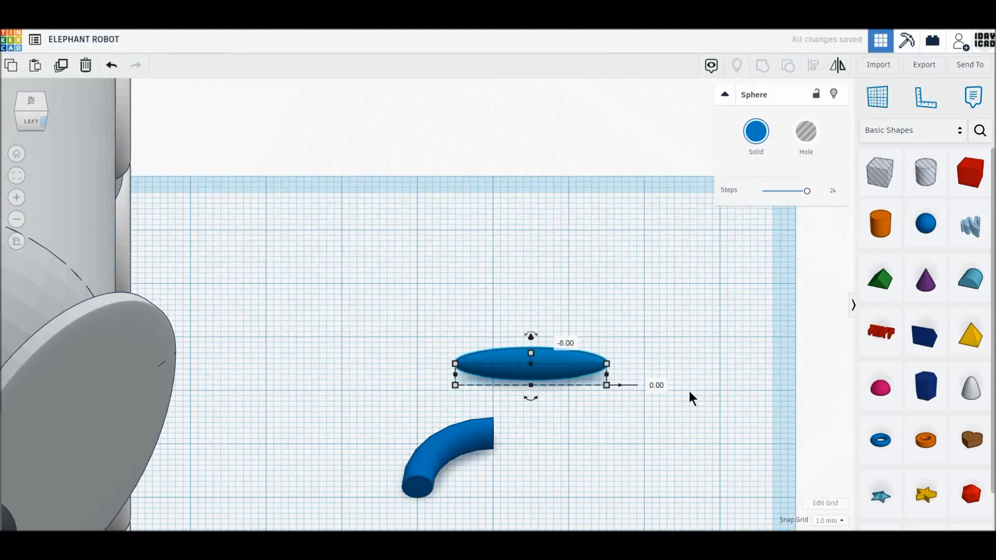
Step: Move the elongated sphere 7 mm toward the arc, and place a copy shrunk to an about 4 mm ball on the arc's end
left_click(31, 104)
left_click(503, 376)
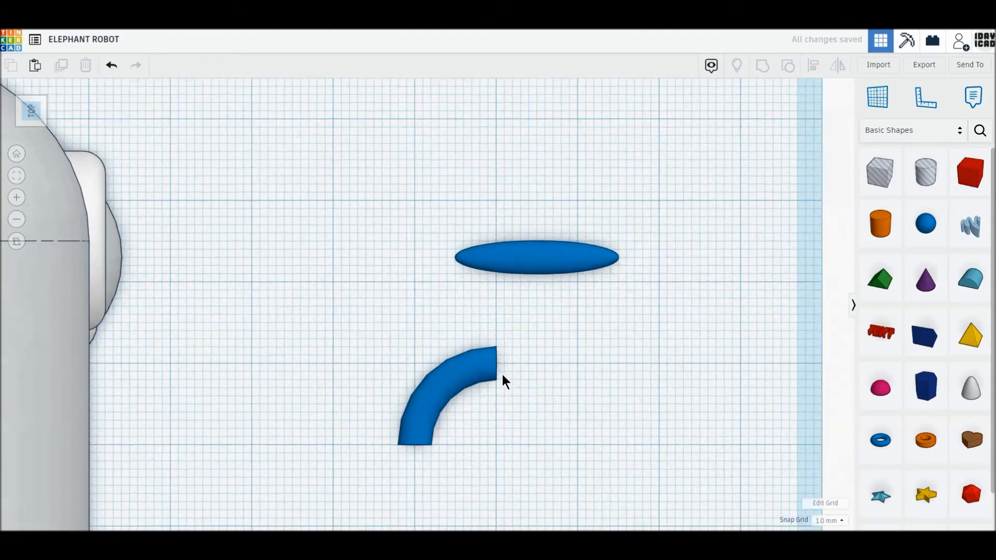
left_click_drag(556, 248, 542, 317)
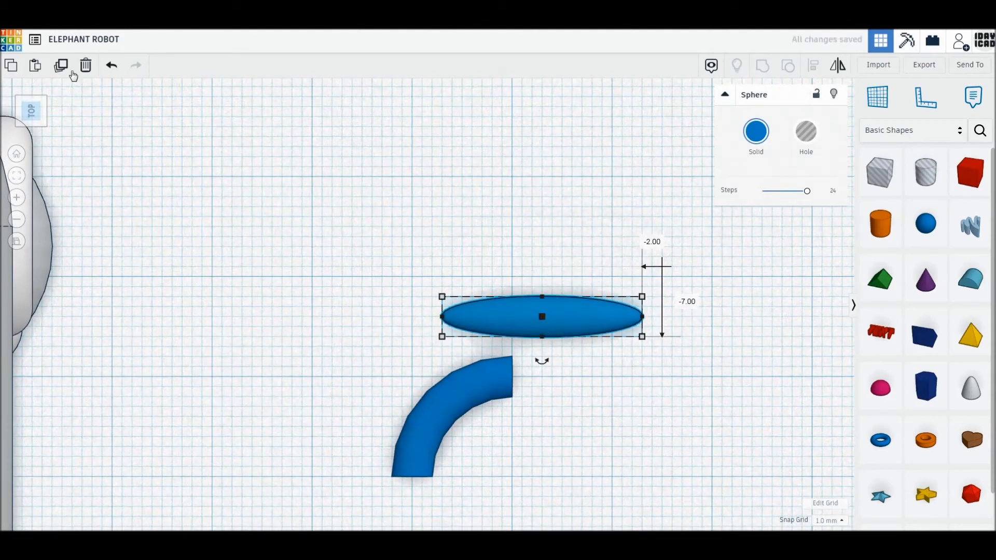
key("ctrl+d")
left_click_drag(642, 317, 505, 382)
left_click(580, 355)
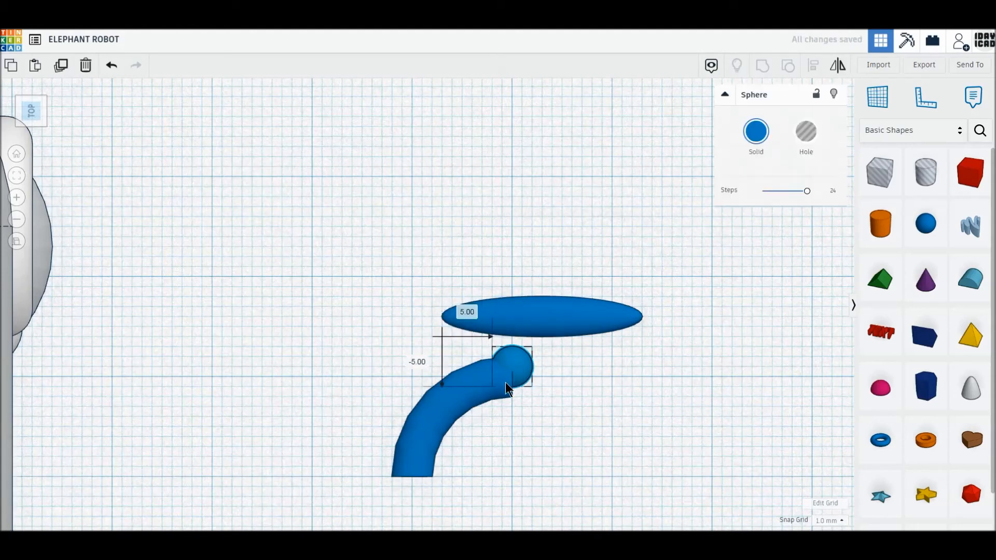
left_click(604, 356)
Step: Cut away half of the elongated sphere by grouping it with a hole box that covers its blunt half
left_click_drag(879, 171, 443, 321)
left_click_drag(683, 337, 503, 276)
left_click(762, 65)
Step: Fit the tapered half against the arc's end and group it with the ball and arc into one curved part
left_click_drag(572, 333, 543, 377)
left_click_drag(414, 285, 617, 441)
left_click(762, 67)
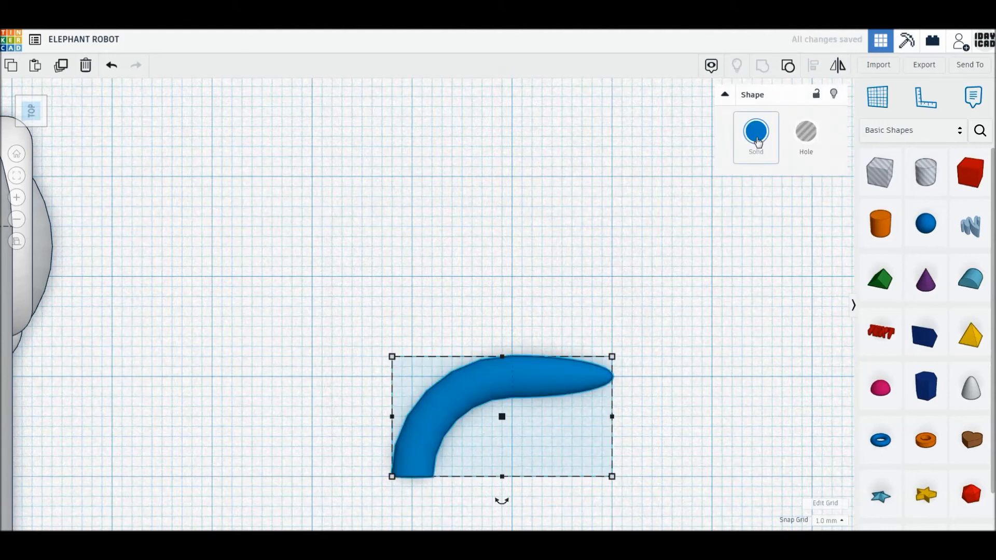
Step: Duplicate the curved tapered part, move the copy aside, and rotate the original by -90°
left_click(61, 71)
left_click_drag(584, 396, 570, 217)
left_click(522, 371)
left_click_drag(502, 500, 418, 421)
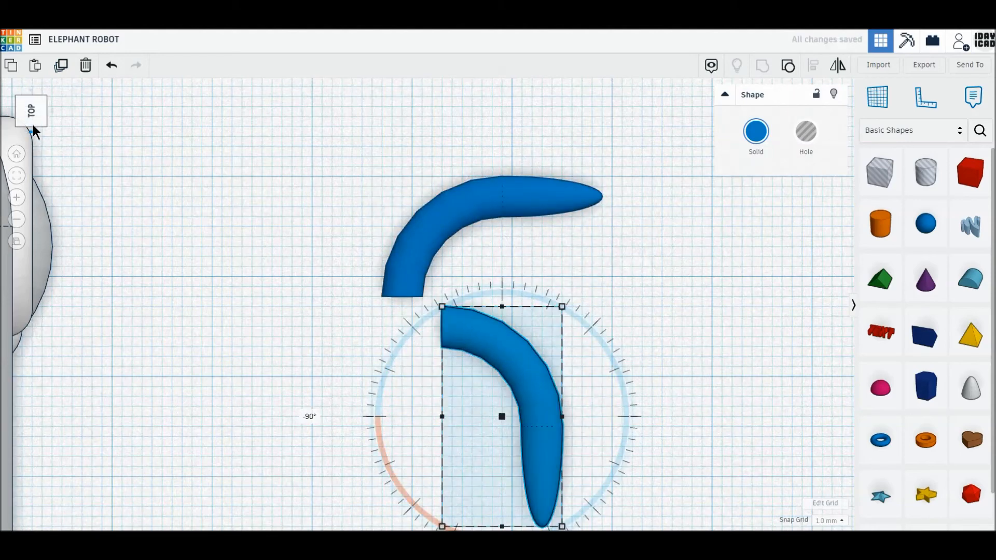
Step: Rotate both curved tapered parts together by 90° so they stand upright
left_click(33, 125)
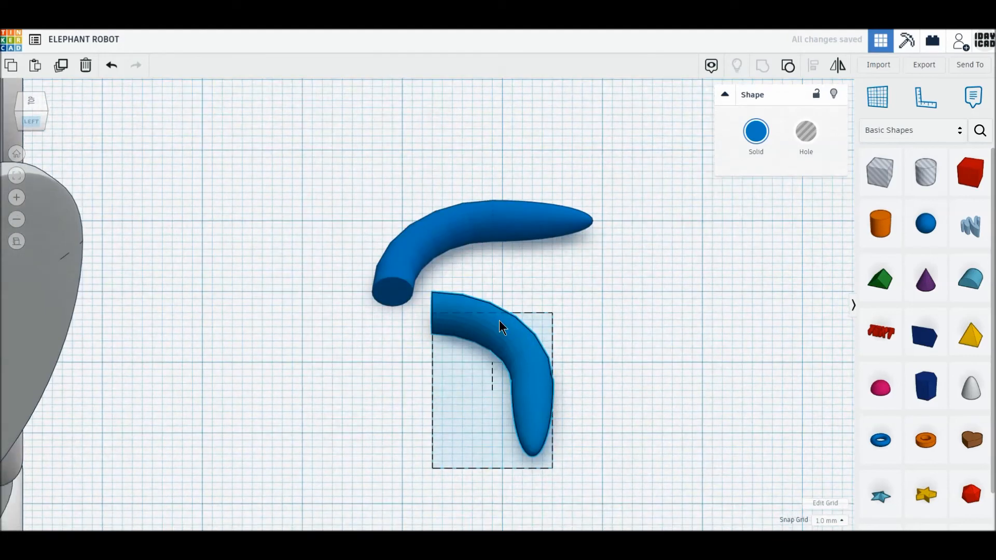
left_click_drag(340, 185, 553, 380)
left_click_drag(483, 172, 521, 195)
Step: Move the downward-pointing curved part to the elephant's rear and raise it to the upper back end of the body as a tail
left_click(47, 114)
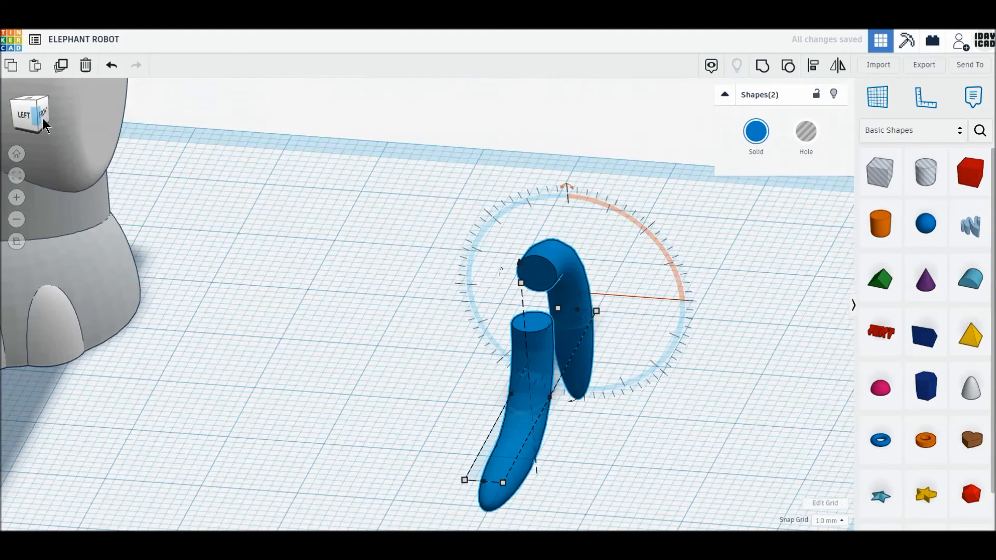
scroll(189, 315, "down", 5)
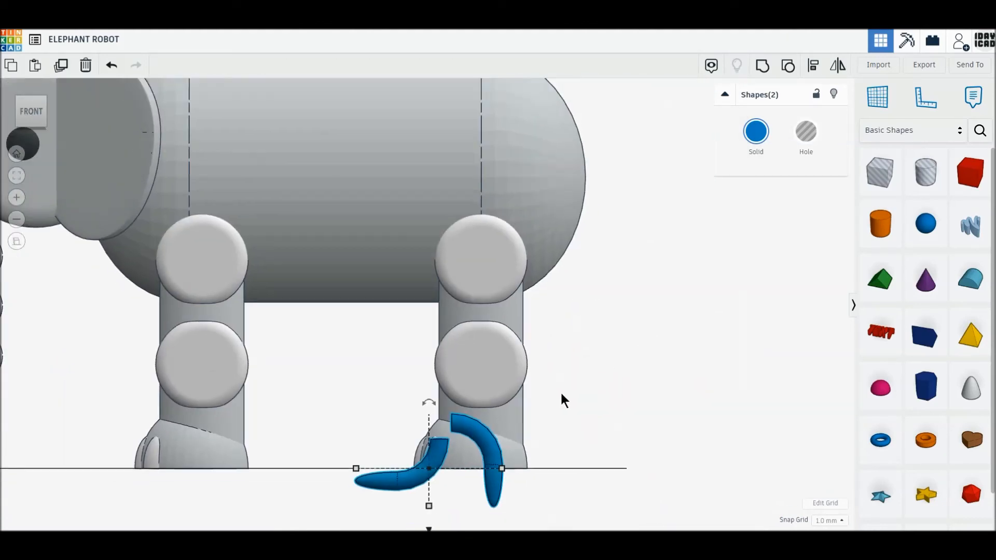
scroll(560, 391, "down", 2)
left_click_drag(496, 434, 574, 436)
left_click_drag(560, 503, 560, 228)
key("Right")
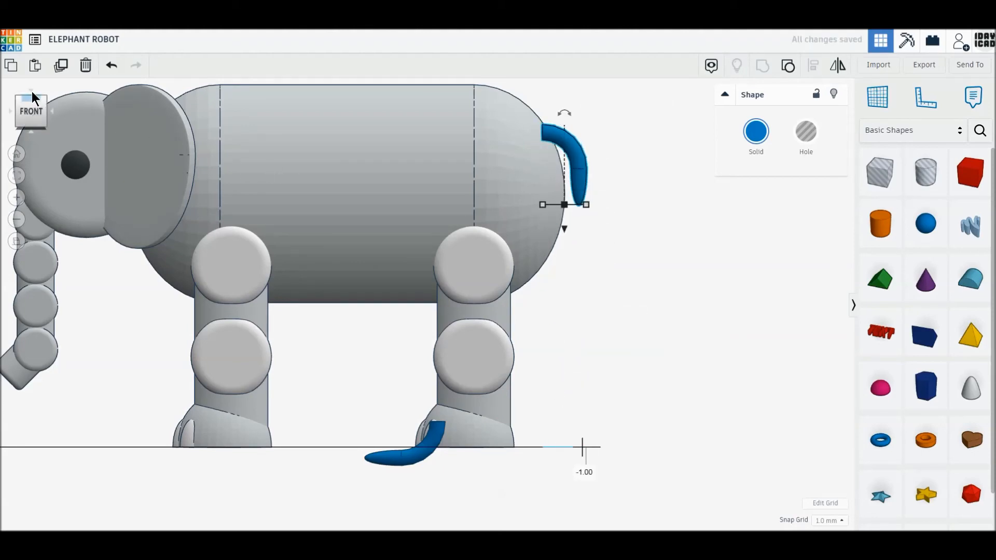
Step: Move the tail 78 mm sideways onto the body's centre line
left_click(32, 90)
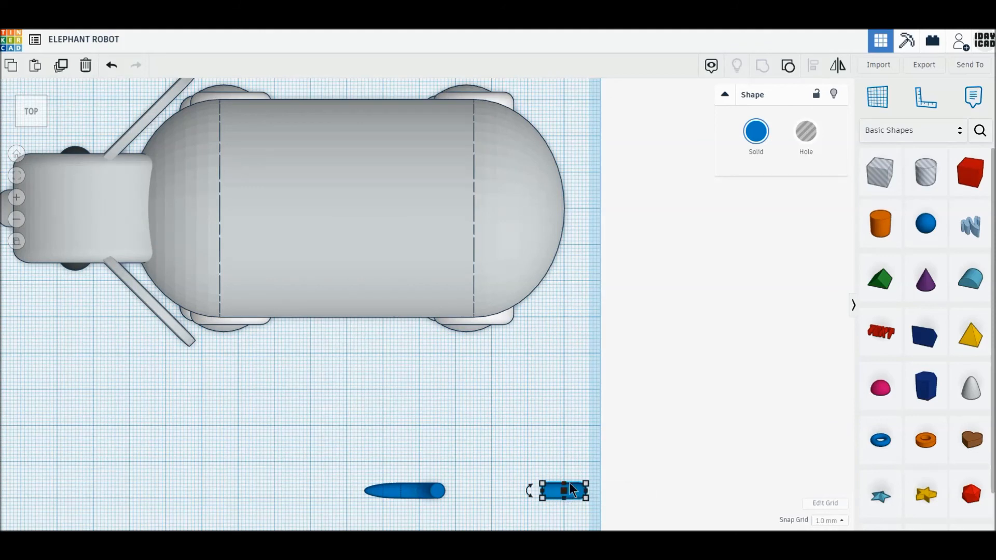
left_click_drag(570, 483, 571, 209)
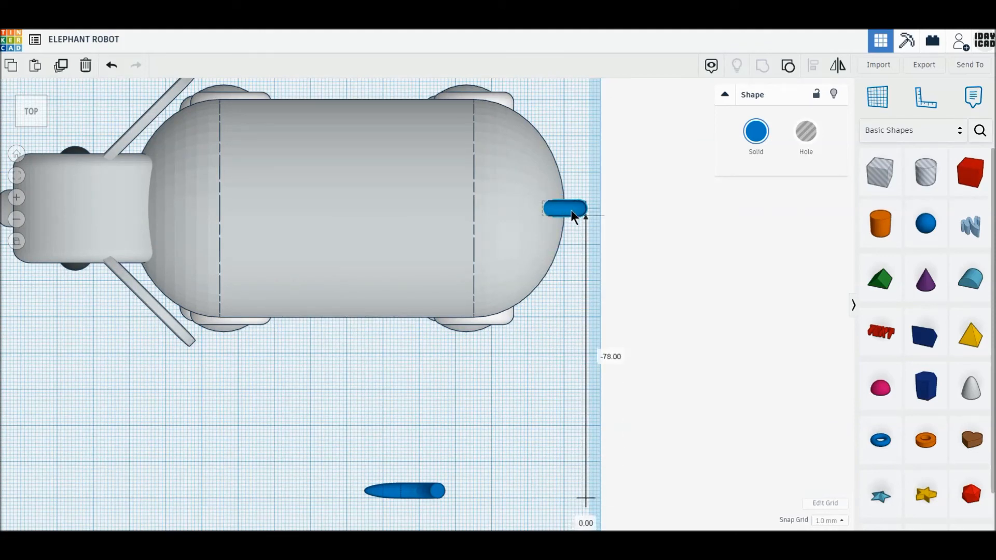
left_click(605, 240)
Step: Recolour the tail from the preset colours in the body's light grey
left_click(565, 207)
left_click(756, 132)
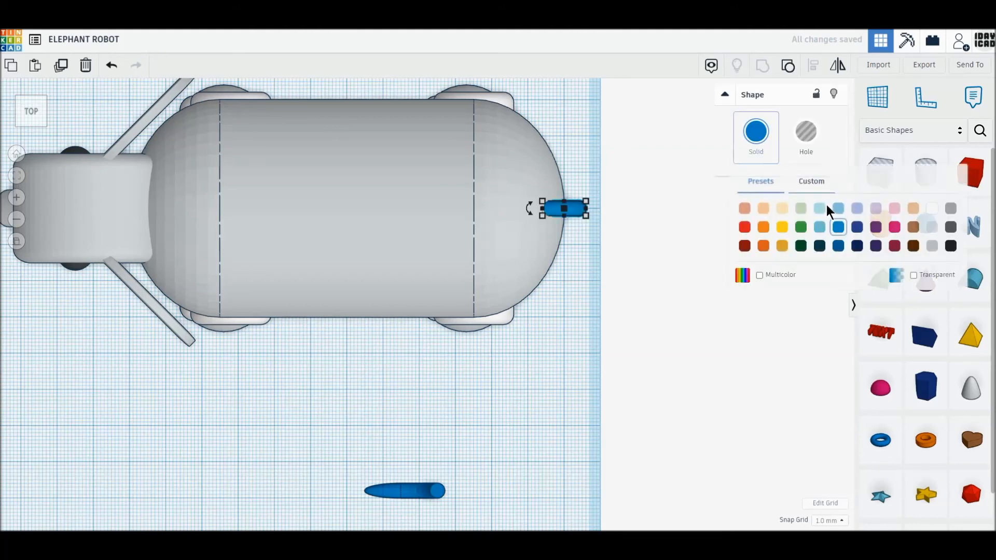
left_click(928, 228)
left_click(383, 351)
Step: Place the other curved part as a tusk beside the trunk, with its upper end tucked under the head
middle_click_drag(464, 509, 642, 469)
left_click_drag(594, 452, 206, 204)
left_click(32, 131)
left_click_drag(180, 490, 189, 288)
left_click_drag(185, 245, 214, 235)
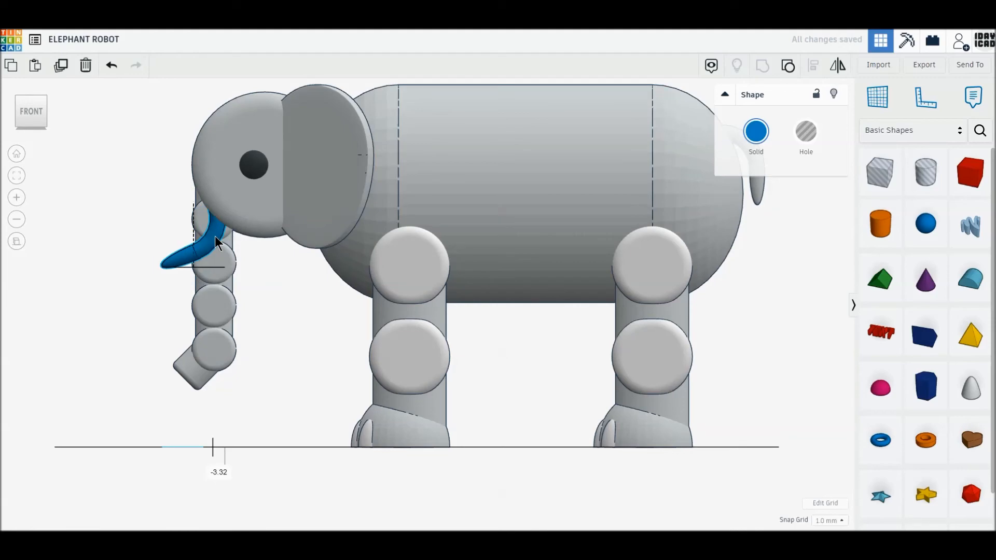
Step: Duplicate the tusk and move the copy 19 mm across to the opposite side of the trunk
left_click(31, 93)
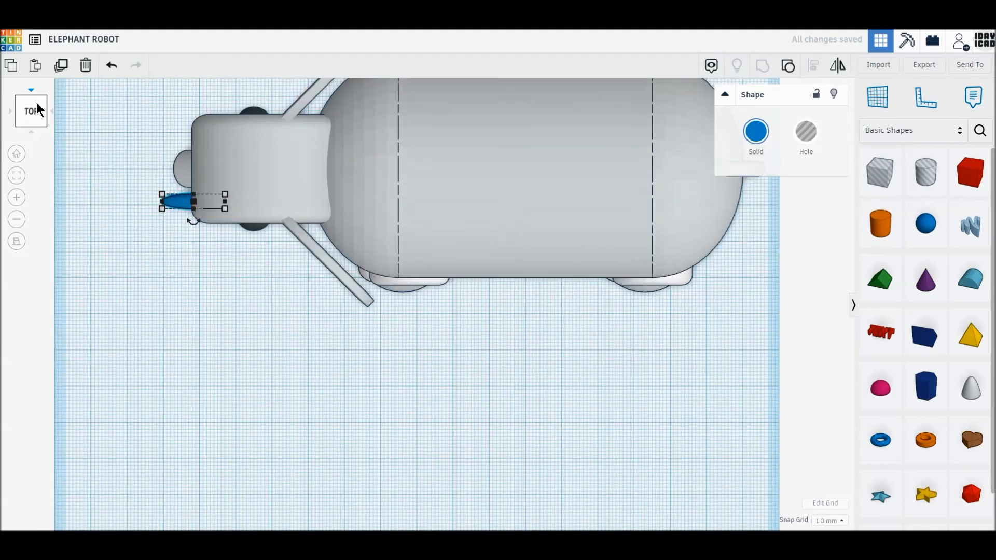
left_click(60, 64)
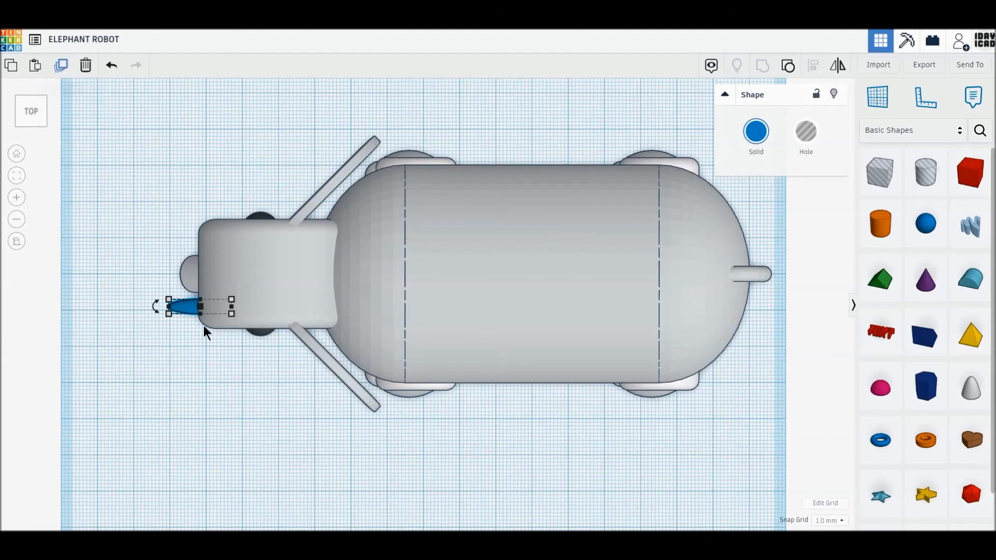
left_click_drag(189, 311, 192, 247)
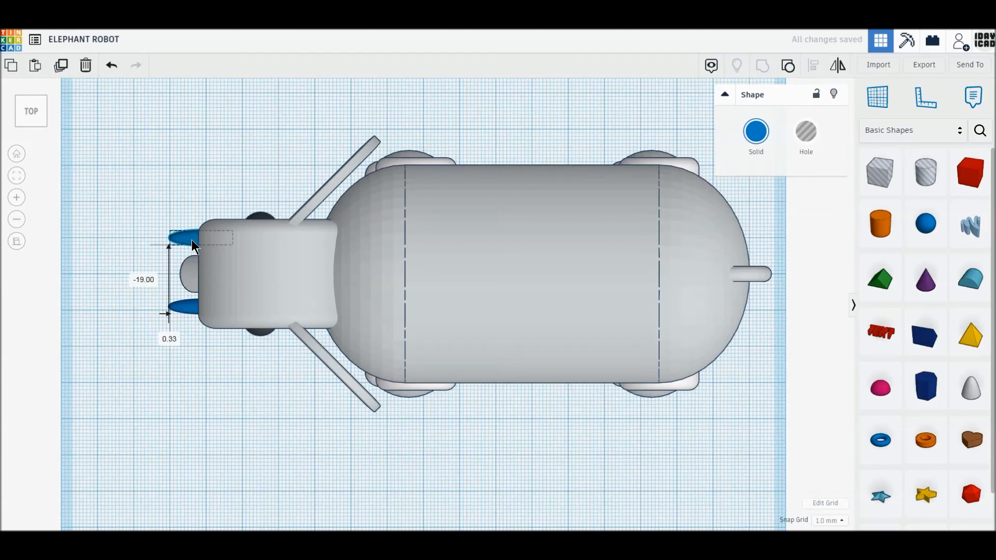
Step: Set the length of both the copied tusk and the original tusk to 20 mm
type("20")
key("Return")
left_click_drag(189, 238, 179, 237)
left_click(191, 306)
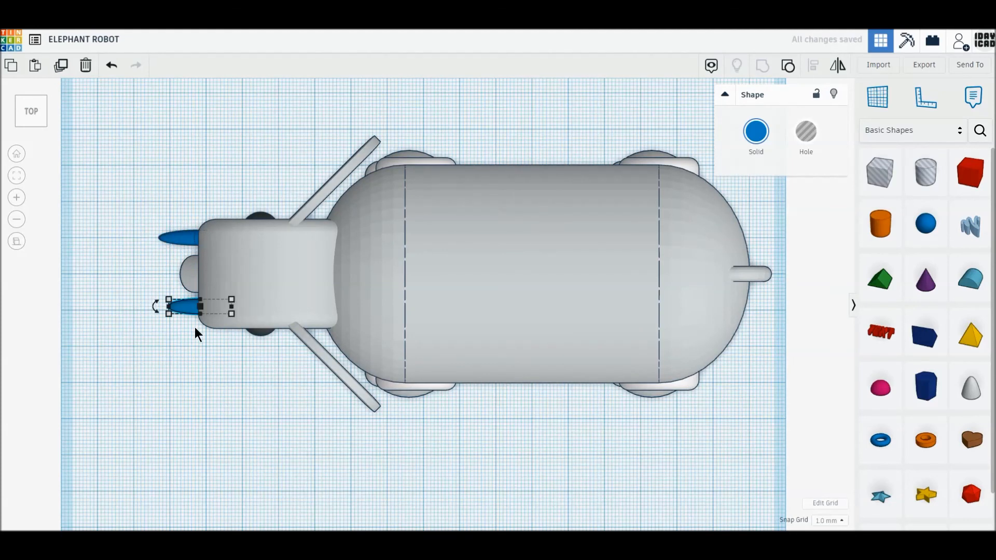
left_click(169, 308)
left_click(205, 254)
type("20")
key("Return")
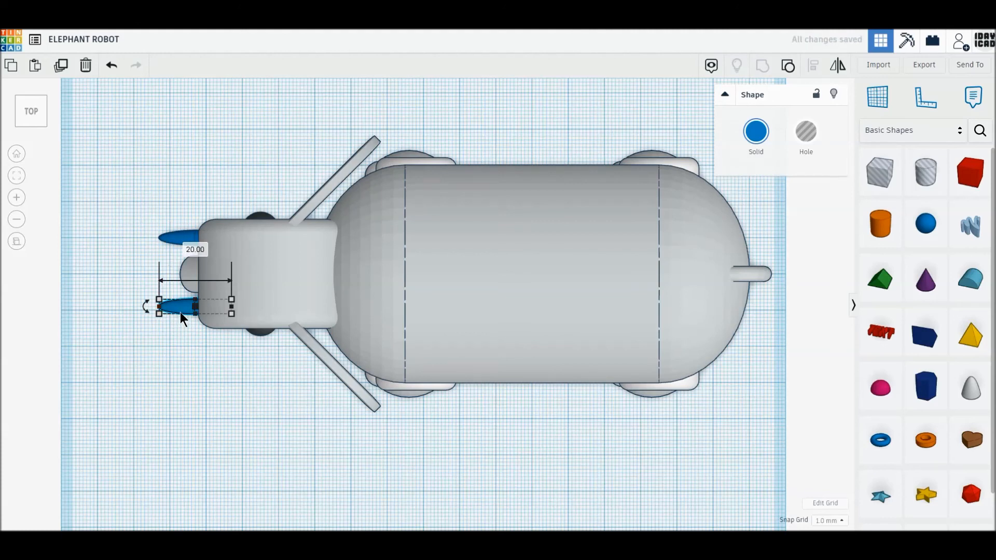
Step: Shift the original tusk about 1 mm outward from the trunk, keeping its tip level with the other tusk
left_click(167, 308)
left_click(173, 307)
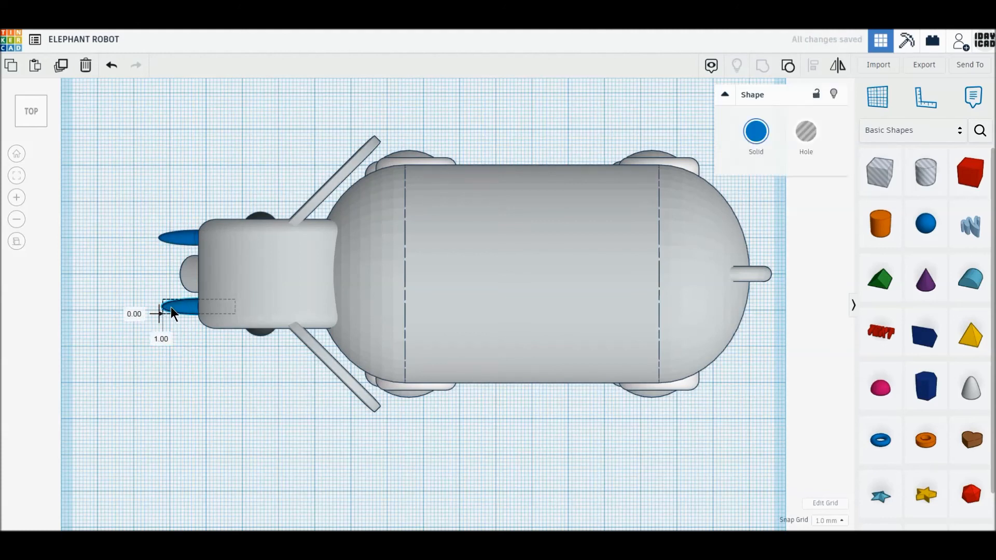
left_click_drag(169, 307, 167, 306)
left_click(190, 356)
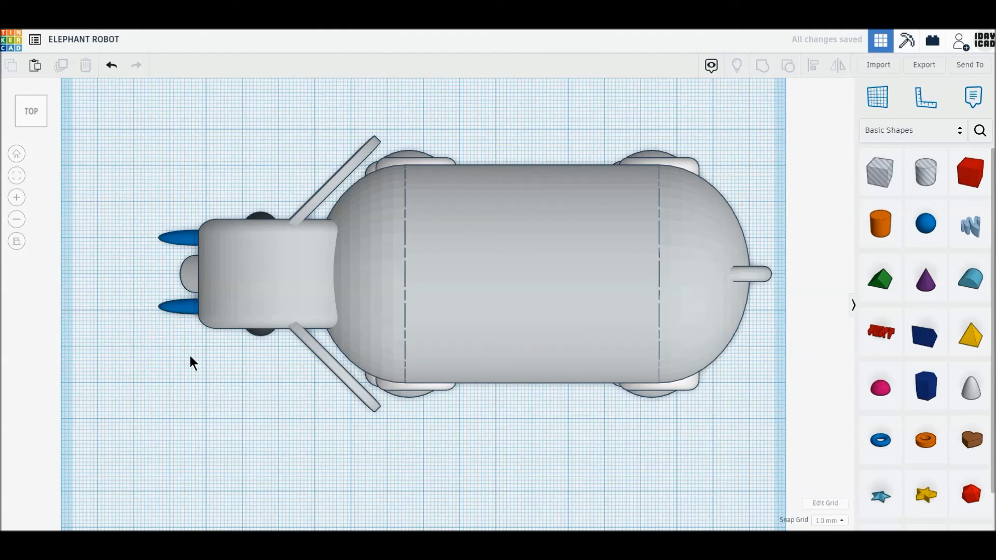
left_click(173, 307)
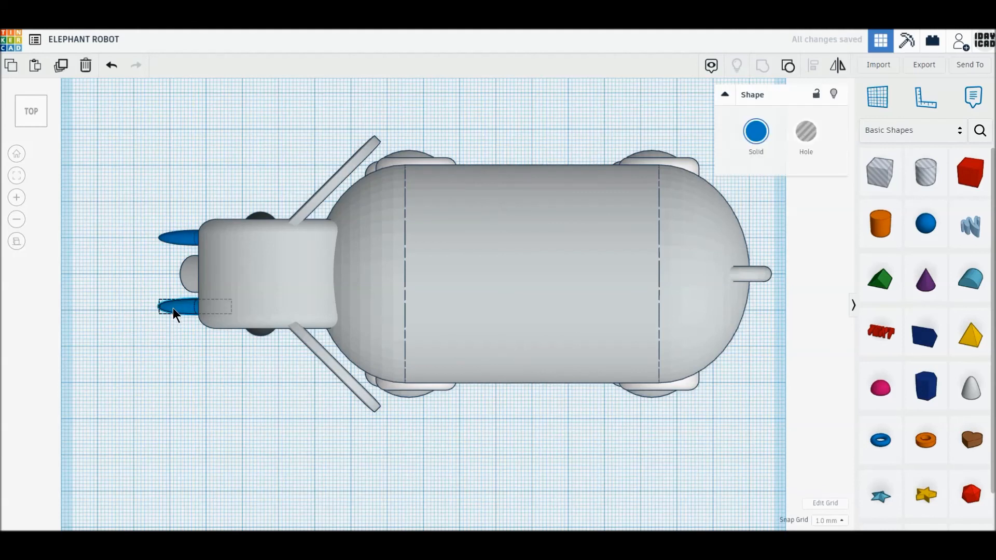
left_click(167, 343)
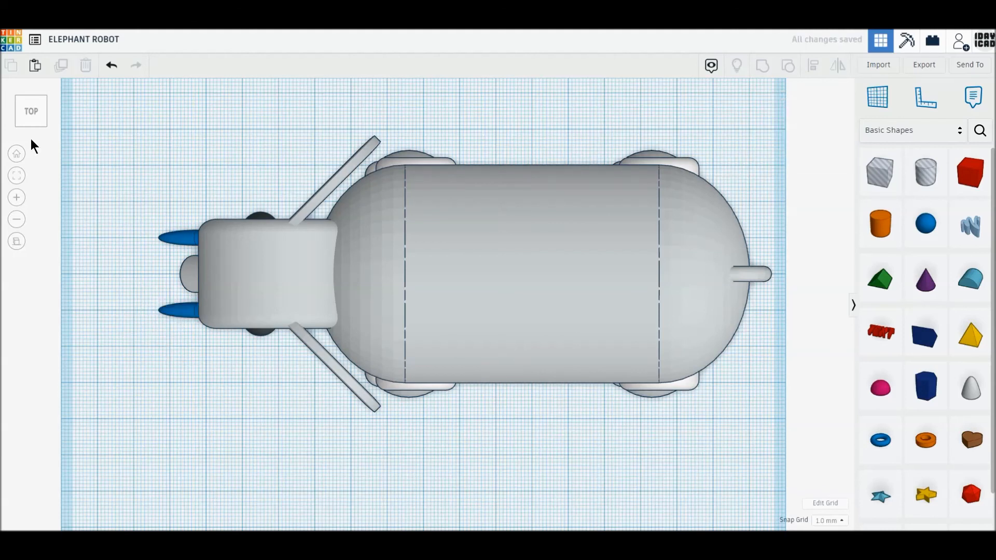
Step: Select both tusks and colour them white
left_click(30, 128)
left_click_drag(100, 185, 183, 292)
left_click(756, 132)
left_click(932, 208)
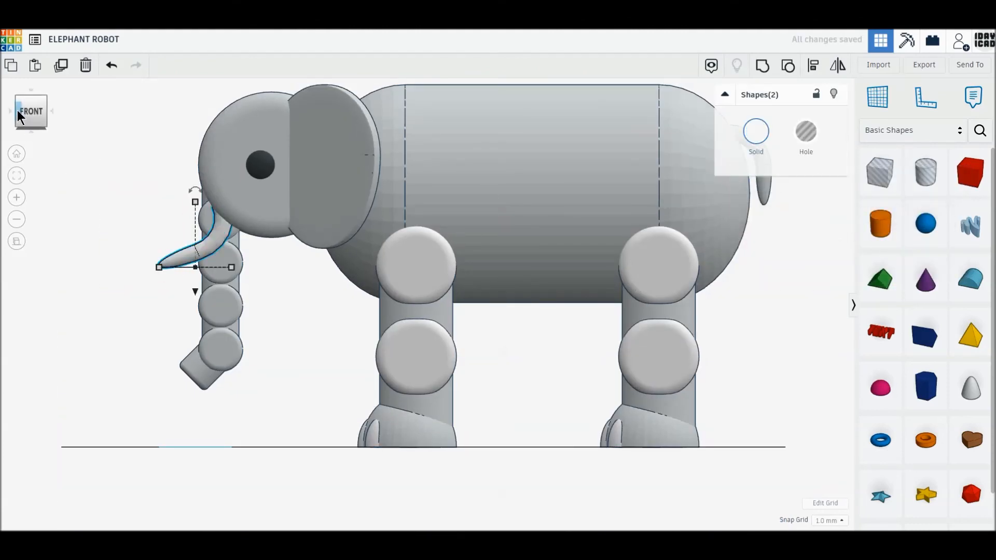
Step: Shift both tusks together about 1 mm back toward the head
left_click(18, 110)
left_click(32, 107)
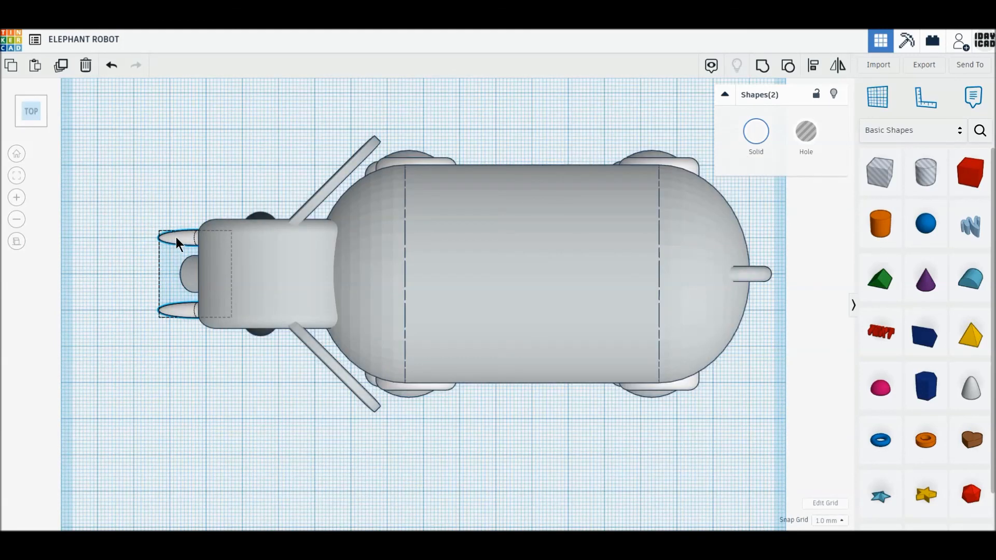
left_click(176, 237)
left_click(31, 128)
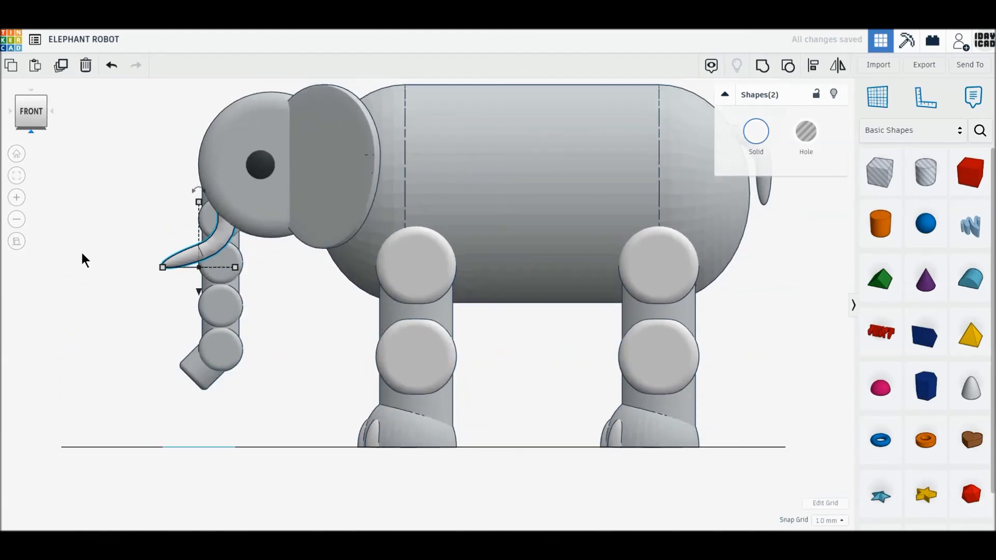
left_click(145, 298)
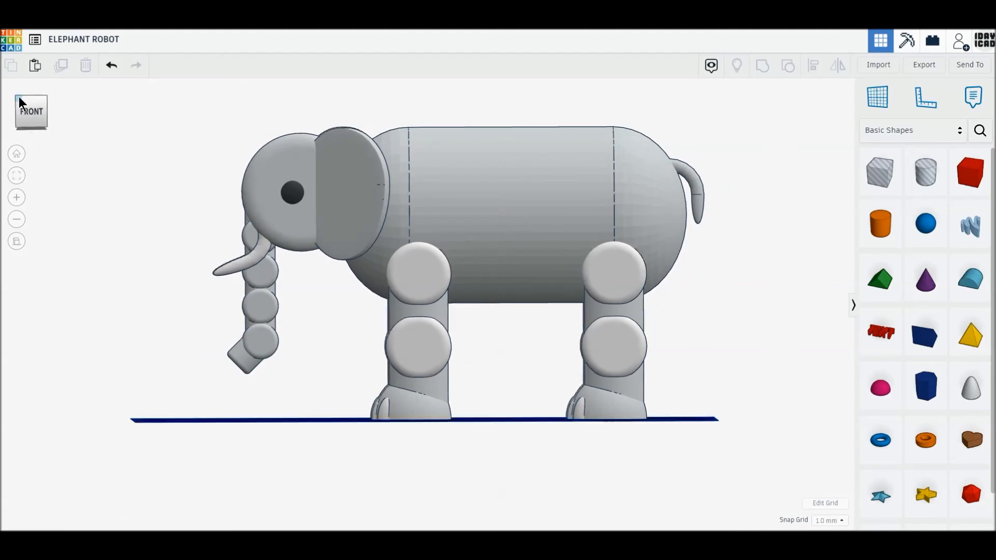
Step: Select all shapes of the elephant and rotate them together so the head faces diagonally toward the workplane's front
left_click(18, 98)
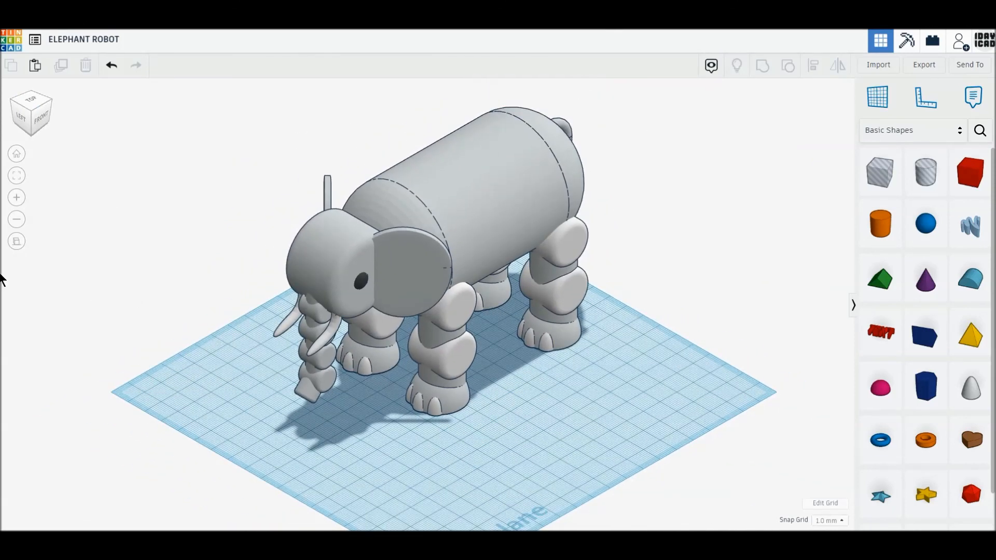
left_click_drag(184, 110, 682, 474)
left_click_drag(512, 395, 538, 371)
left_click(18, 154)
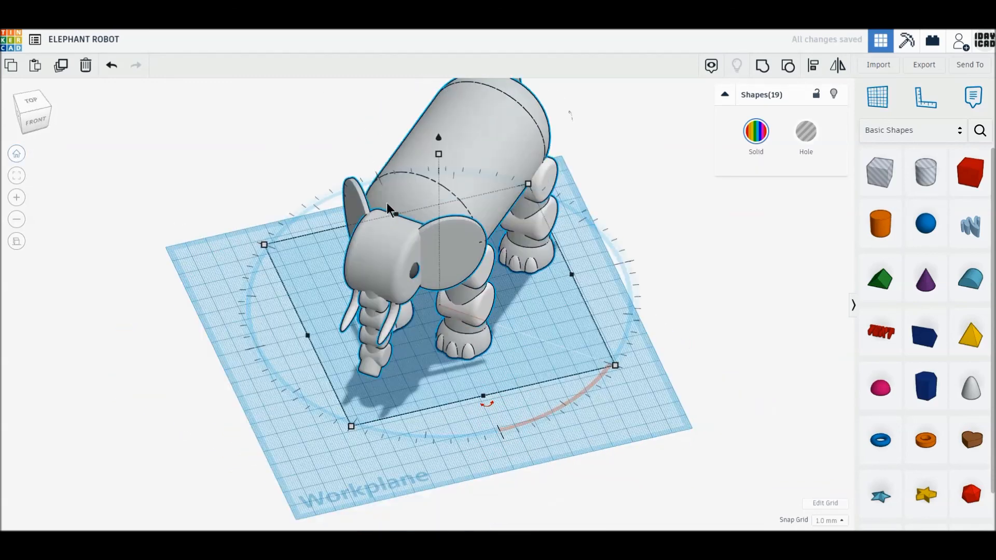
Step: Switch to perspective view and move the whole elephant forward toward the middle of the workplane
left_click(17, 241)
left_click(17, 241)
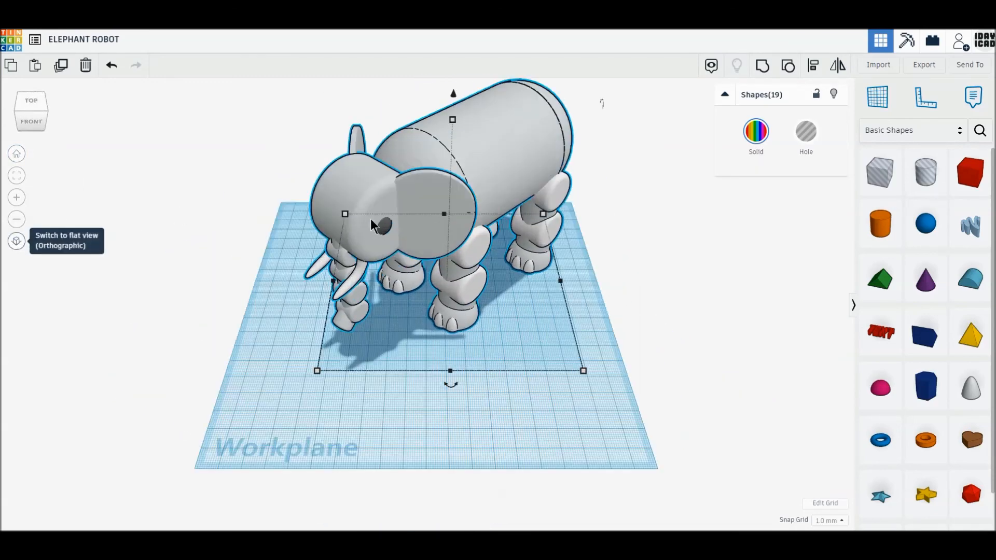
left_click_drag(500, 165, 482, 193)
left_click(557, 301)
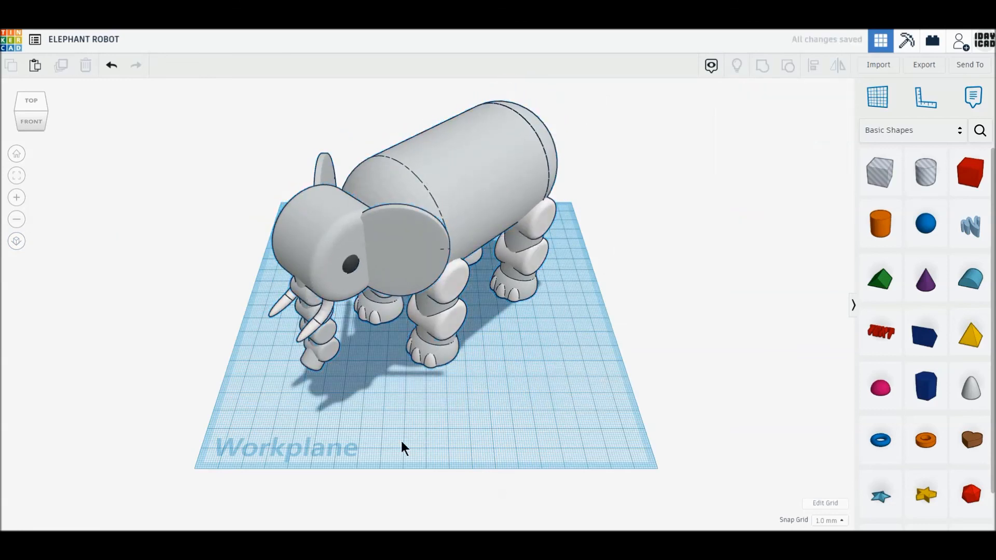
mouse_move(403, 400)
right_mouse_down()
mouse_move(401, 374)
mouse_move(406, 411)
mouse_move(407, 395)
right_mouse_up()
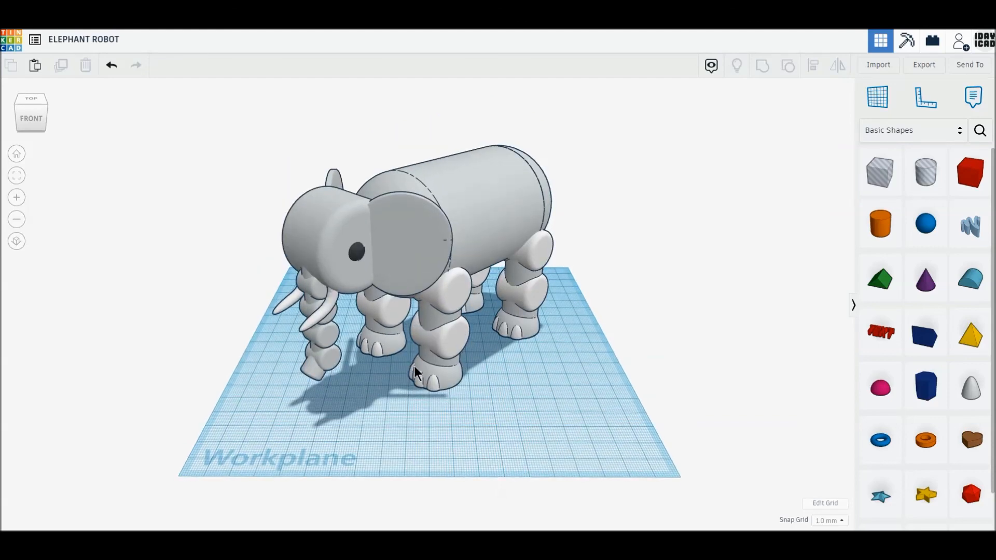
scroll(415, 372, "up", 4)
middle_click_drag(416, 382, 416, 406)
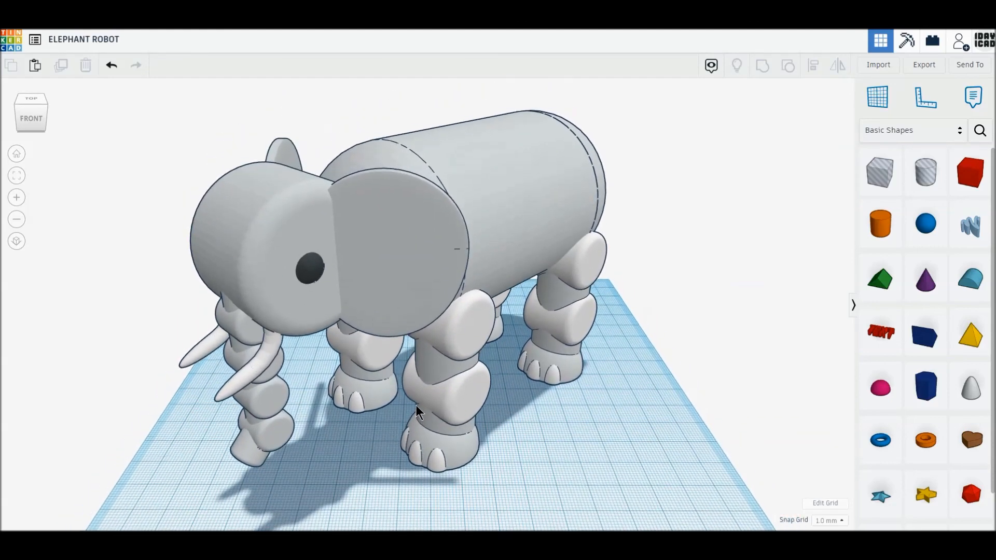
right_click_drag(415, 328, 422, 302)
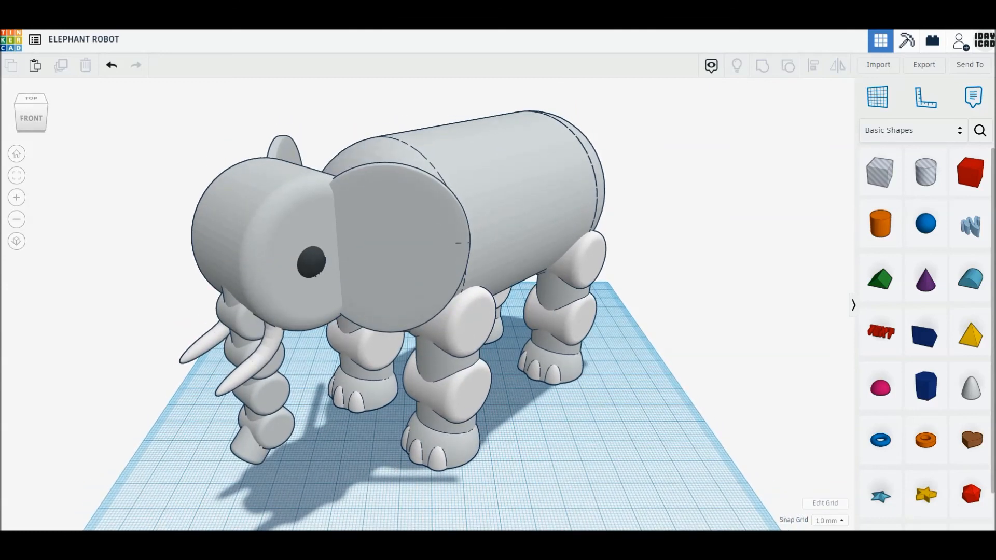